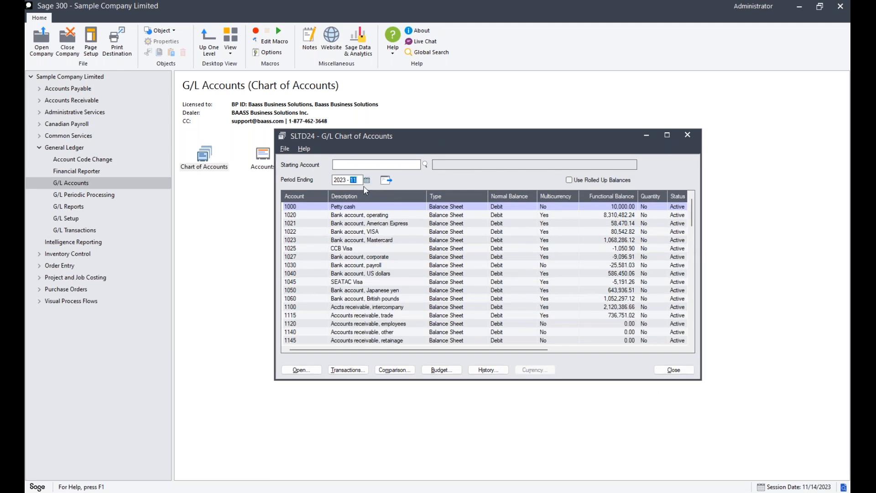
# - Reload the chart of accounts for period ending 2023 - 10 and view the petty cash account's details
pyautogui.press('Down')
pyautogui.click(387, 180)
pyautogui.click(307, 369)
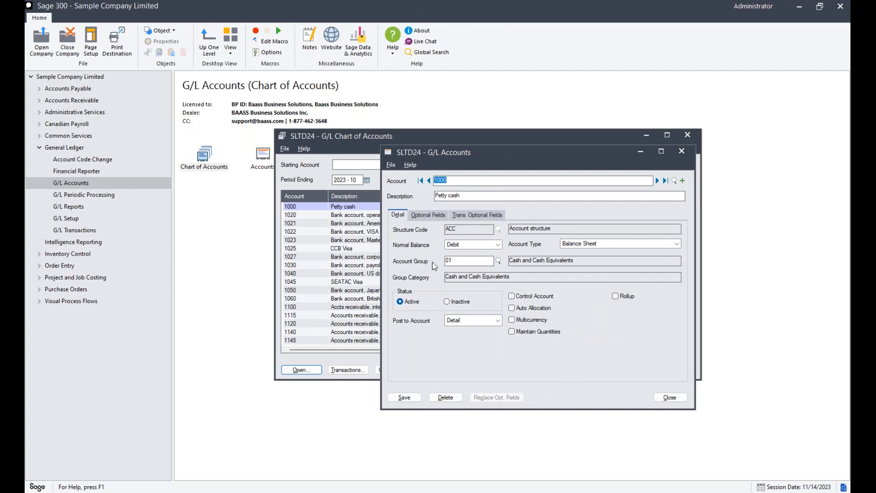
pyautogui.click(667, 396)
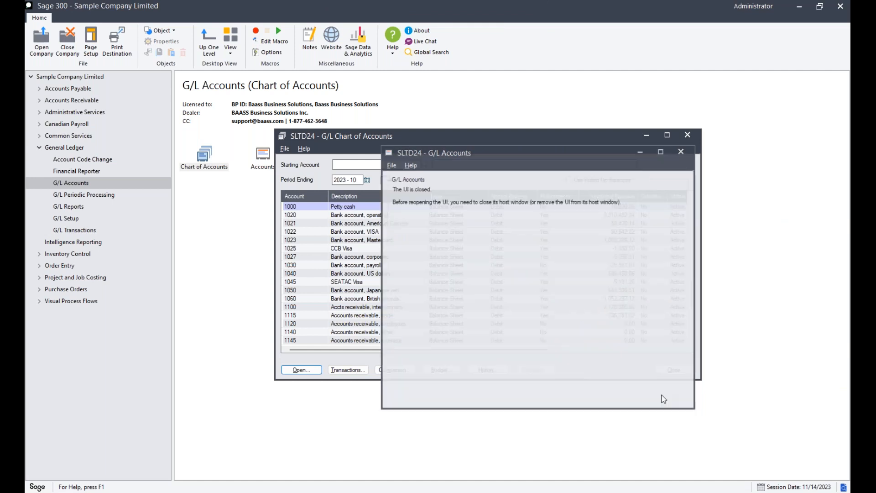
# - Open the fiscal set comparison for petty cash and compare Year 1 2022 with Year 2 2021
pyautogui.click(352, 373)
pyautogui.click(400, 371)
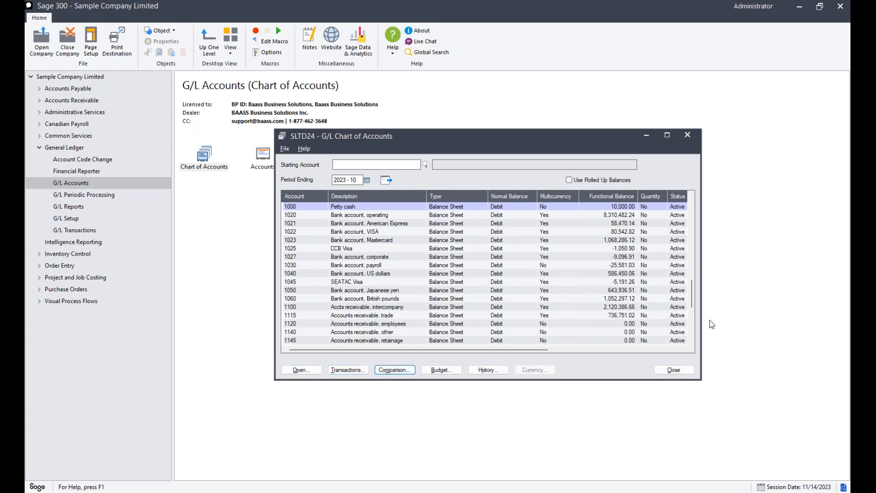
pyautogui.click(634, 200)
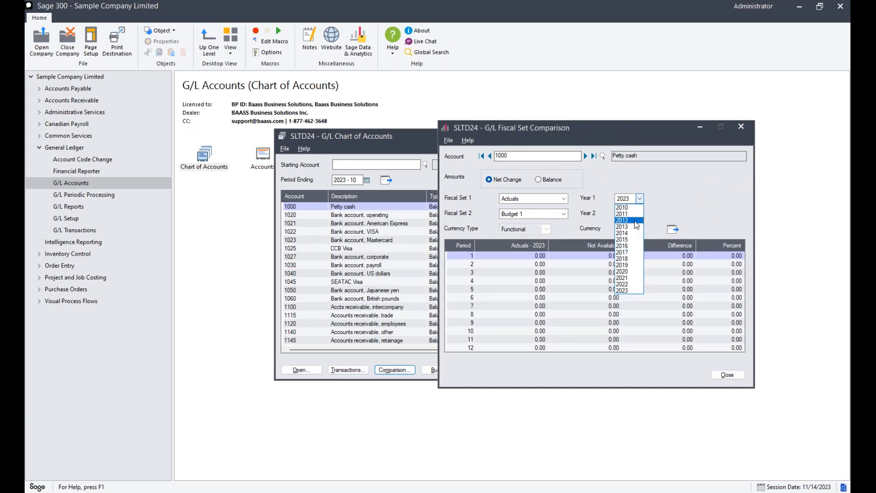
pyautogui.click(634, 283)
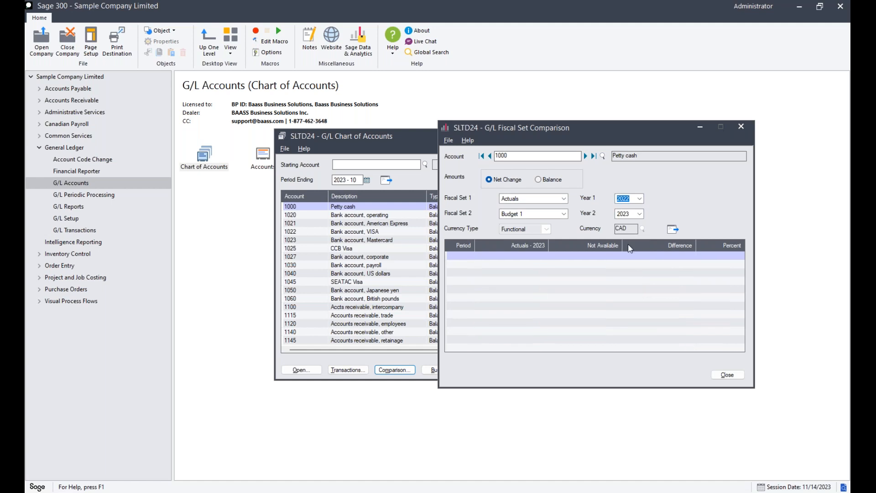
pyautogui.click(634, 216)
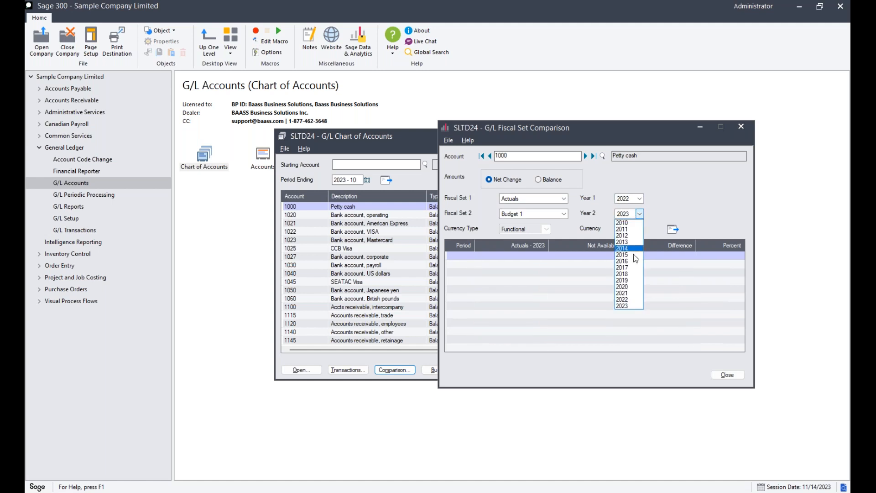
pyautogui.click(637, 294)
pyautogui.click(672, 229)
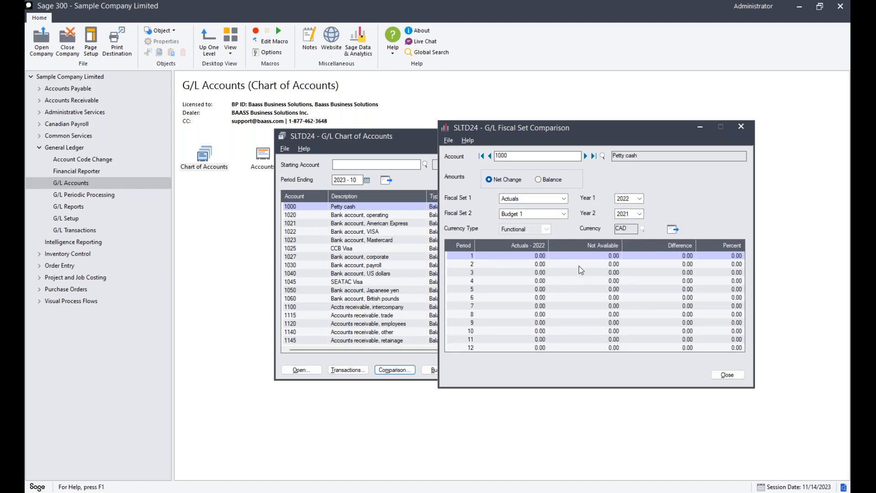
# - Review the available Fiscal Set 2 choices without changing Budget 1, and close the comparison
pyautogui.click(563, 215)
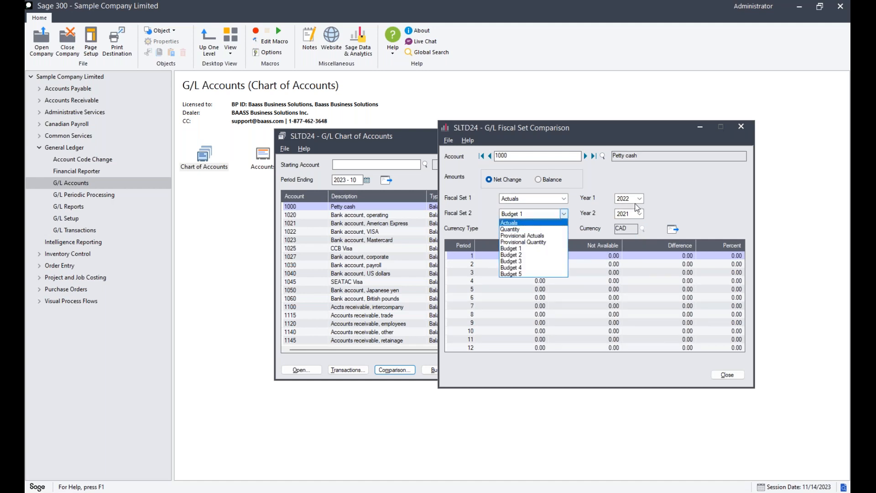
pyautogui.click(655, 185)
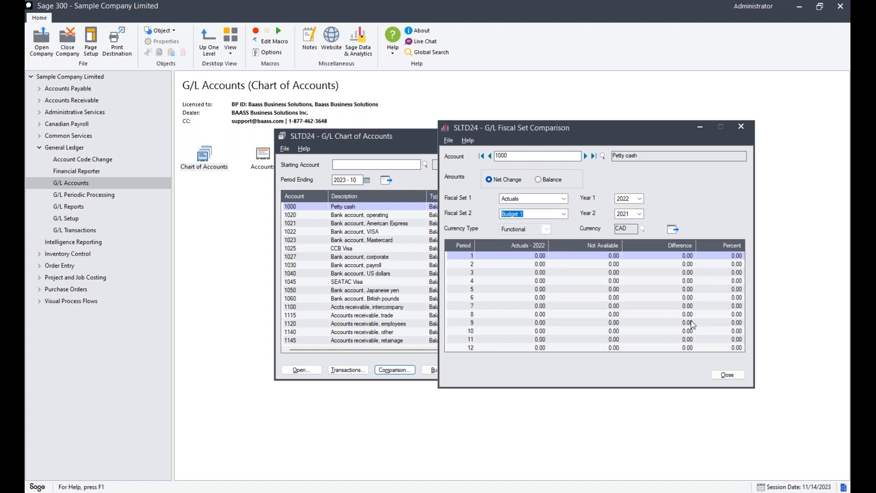
pyautogui.click(727, 374)
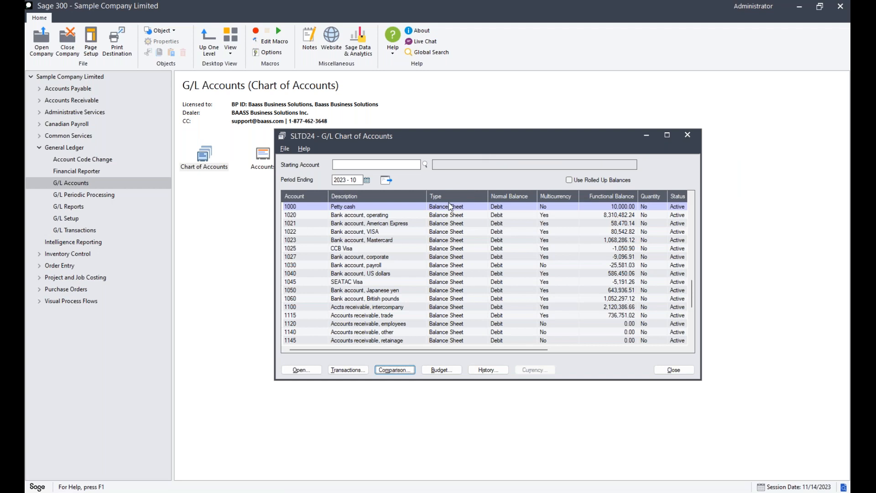
# - Reposition the Chart of Accounts window below the company details and narrow its Account column
pyautogui.moveTo(463, 137); pyautogui.dragTo(441, 196)
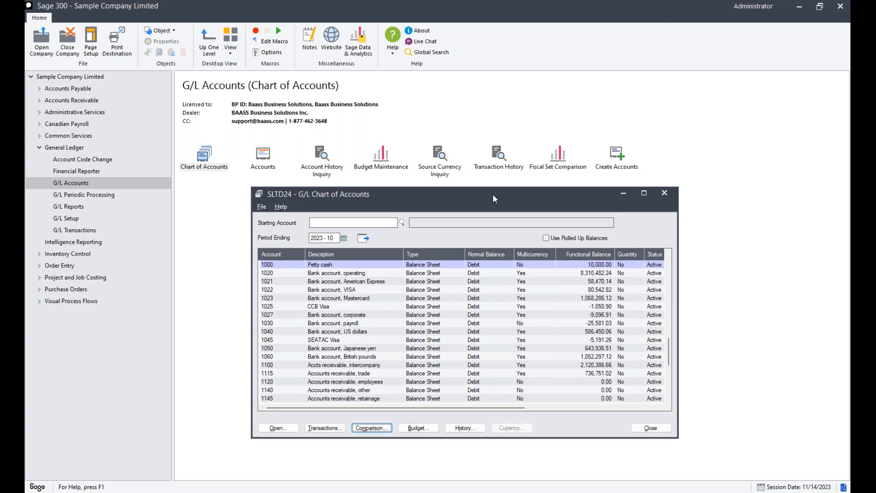
pyautogui.moveTo(494, 197); pyautogui.dragTo(495, 193)
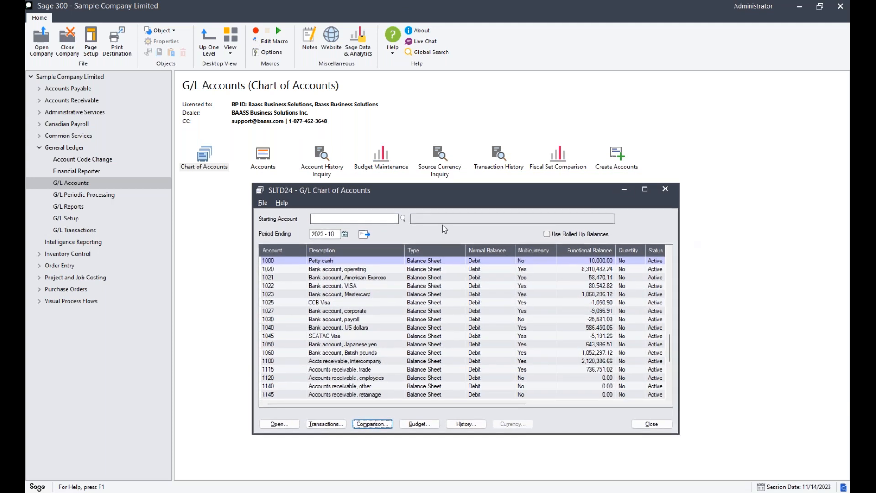
pyautogui.moveTo(475, 186); pyautogui.dragTo(479, 137)
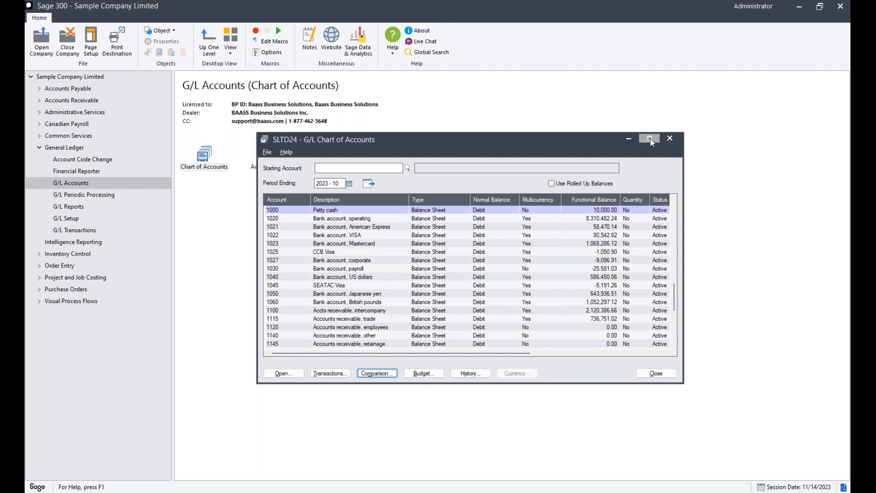
pyautogui.moveTo(651, 142)
pyautogui.moveTo(311, 202); pyautogui.dragTo(302, 202)
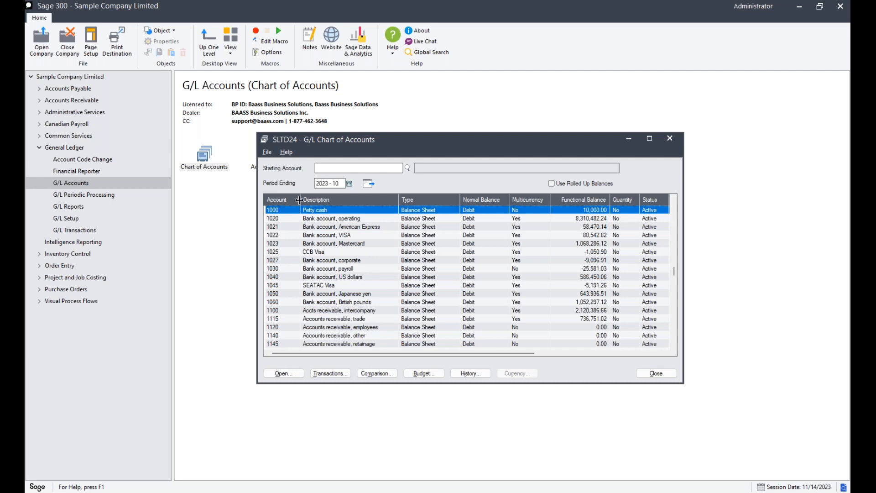
pyautogui.moveTo(299, 199); pyautogui.dragTo(298, 200)
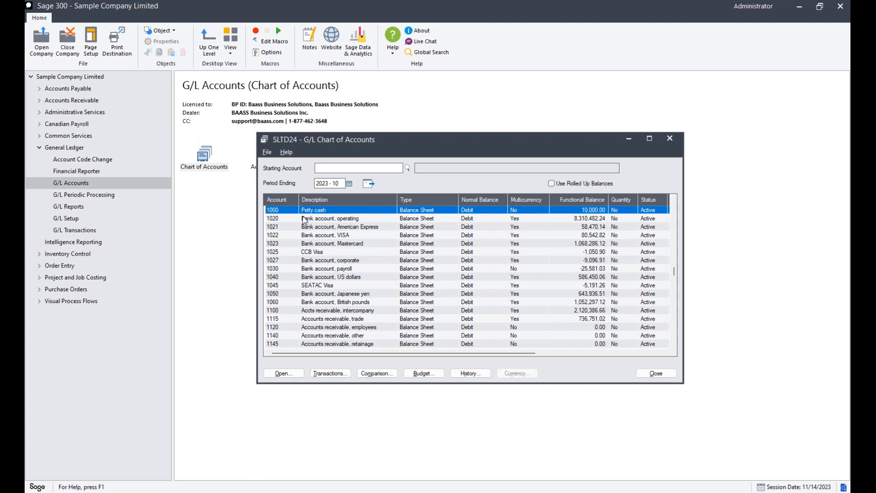
# - Examine the account numbers and descriptions in the chart of accounts from 1000 down to 1730
pyautogui.click(287, 212)
pyautogui.click(328, 250)
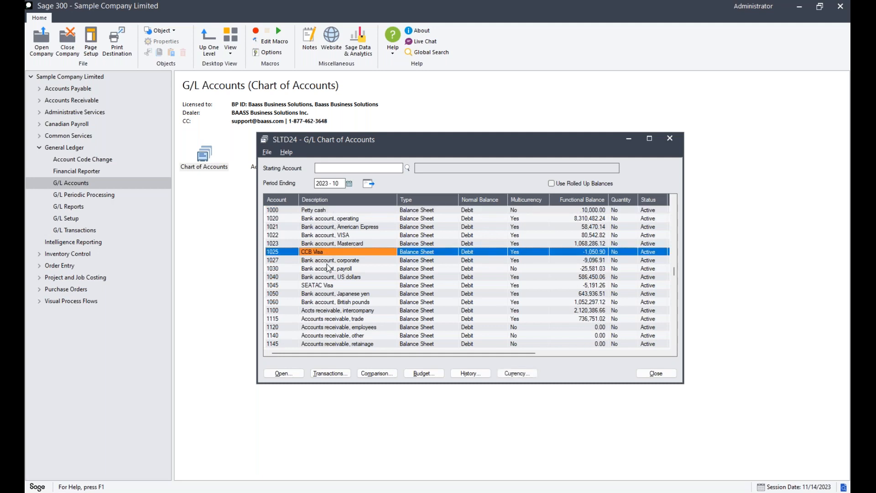
pyautogui.click(336, 286)
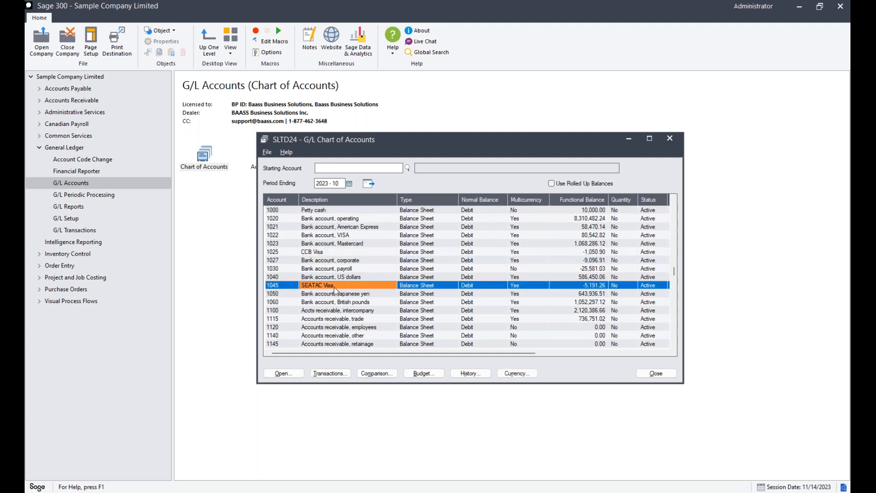
pyautogui.click(320, 302)
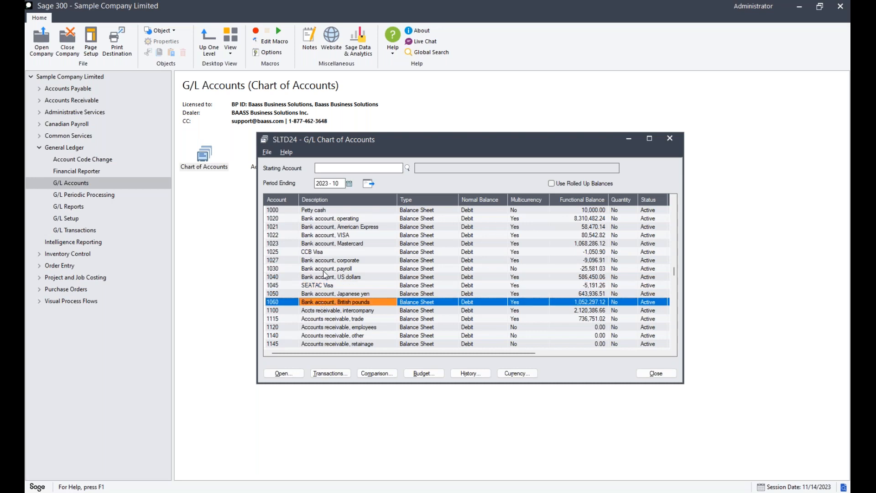
pyautogui.press('Down')
pyautogui.press('Down')
pyautogui.press('Down')
pyautogui.press('Down')
pyautogui.press('Down')
pyautogui.press('Down')
pyautogui.press('Down')
pyautogui.press('Down')
pyautogui.press('Down')
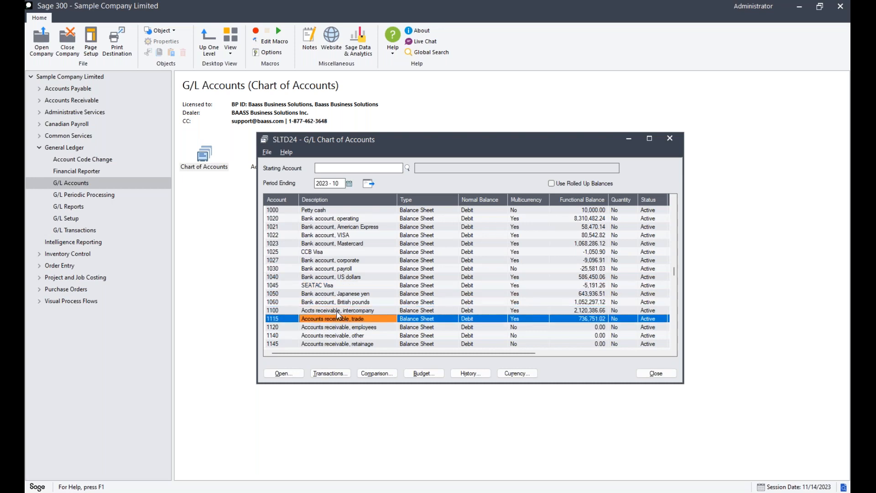
pyautogui.press('Down')
pyautogui.press('Down')
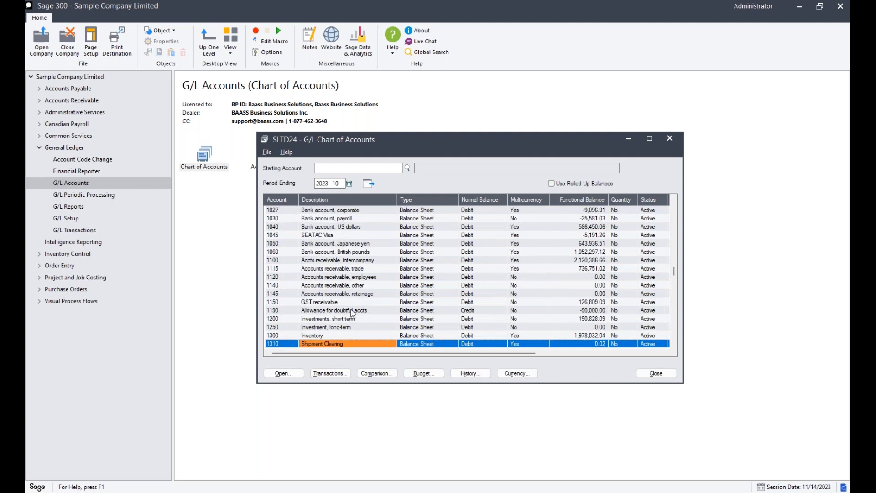
pyautogui.click(338, 321)
pyautogui.press('Down')
pyautogui.press('Down')
pyautogui.press('Down')
pyautogui.press('Down')
pyautogui.press('Down')
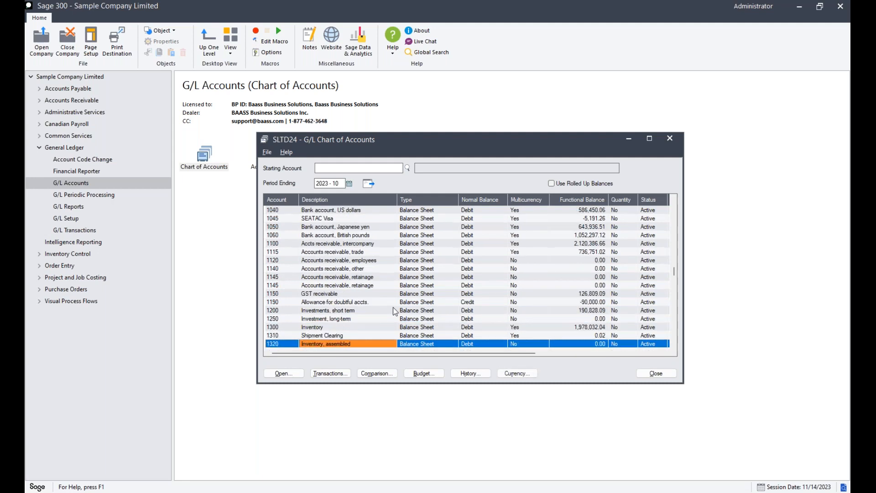
pyautogui.press('Down')
pyautogui.press('Down')
pyautogui.press('Down')
pyautogui.press('Down')
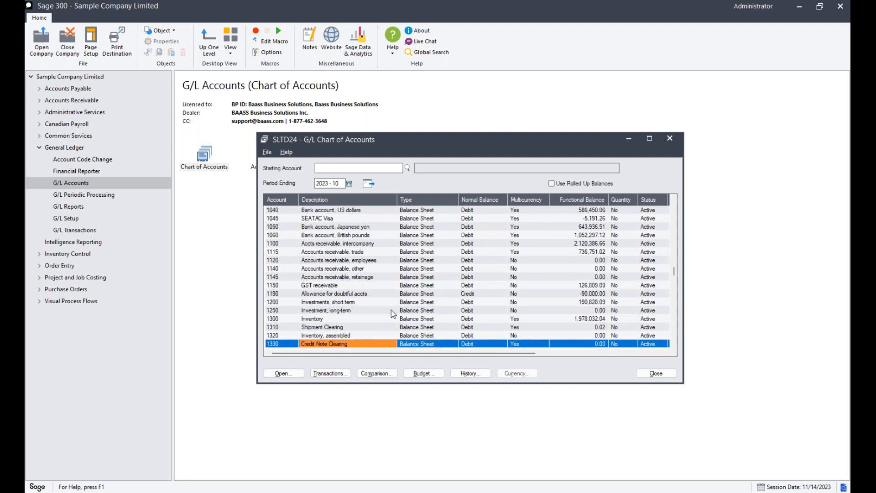
pyautogui.press('Down')
pyautogui.press('Down')
pyautogui.press('Down')
pyautogui.press('Down')
pyautogui.press('Down')
pyautogui.press('Down')
pyautogui.press('Down')
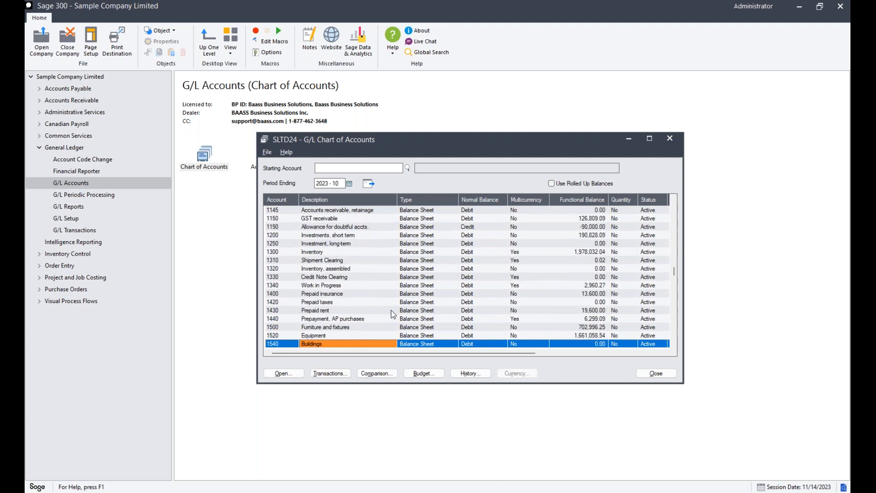
pyautogui.press('Down')
pyautogui.press('Down')
pyautogui.press('Down')
pyautogui.press('Down')
pyautogui.press('Down')
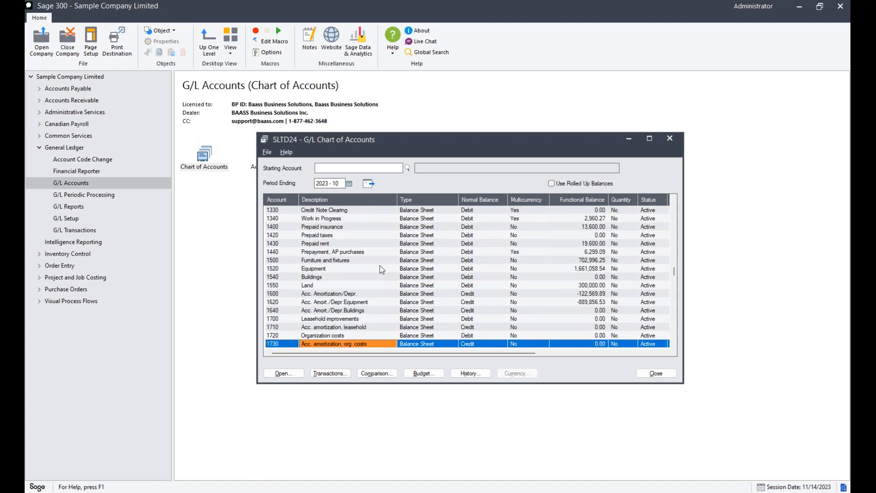
# - Go back up the account list to the first account, 1000 Petty cash
pyautogui.press('Up')
pyautogui.press('Up')
pyautogui.press('Up')
pyautogui.press('Up')
pyautogui.press('Up')
pyautogui.press('Up')
pyautogui.press('Up')
pyautogui.press('Up')
pyautogui.press('Up')
pyautogui.press('Up')
pyautogui.press('Up')
pyautogui.press('Up')
pyautogui.press('Up')
pyautogui.press('Up')
pyautogui.press('Up')
pyautogui.press('Up')
pyautogui.press('Up')
pyautogui.press('Up')
pyautogui.press('Up')
pyautogui.press('Up')
pyautogui.press('Up')
pyautogui.press('Up')
pyautogui.press('Up')
pyautogui.press('Up')
pyautogui.press('Up')
pyautogui.press('Up')
pyautogui.press('Up')
pyautogui.press('Up')
pyautogui.press('Up')
pyautogui.press('Up')
pyautogui.press('Up')
pyautogui.press('Up')
pyautogui.press('Up')
pyautogui.press('Up')
pyautogui.press('Up')
pyautogui.press('Up')
pyautogui.press('Up')
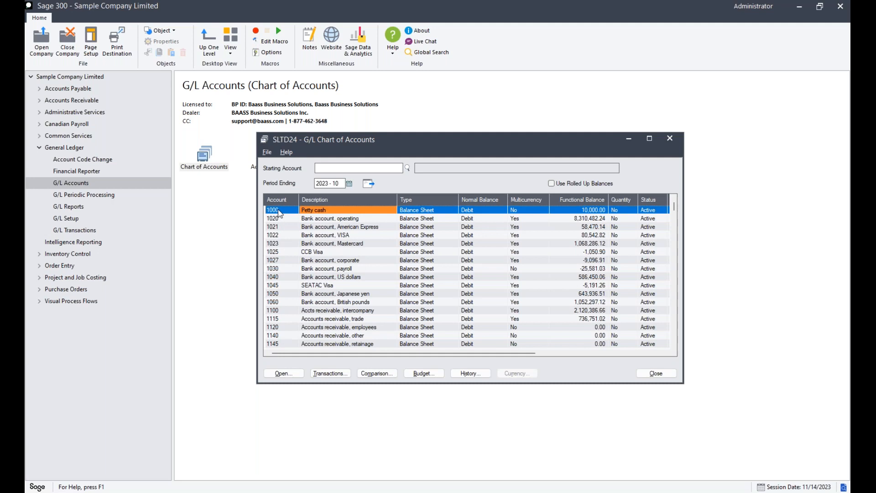
# - Browse the balance sheet accounts from Petty cash down to 1330 Credit Note Clearing
pyautogui.press('Down')
pyautogui.press('Down')
pyautogui.press('Down')
pyautogui.press('Down')
pyautogui.press('Down')
pyautogui.press('Down')
pyautogui.press('Down')
pyautogui.press('Down')
pyautogui.press('Down')
pyautogui.press('Down')
pyautogui.press('Down')
pyautogui.press('Down')
pyautogui.press('Down')
pyautogui.press('Down')
pyautogui.press('Down')
pyautogui.press('Down')
pyautogui.press('Down')
pyautogui.press('Down')
pyautogui.press('Down')
pyautogui.press('Down')
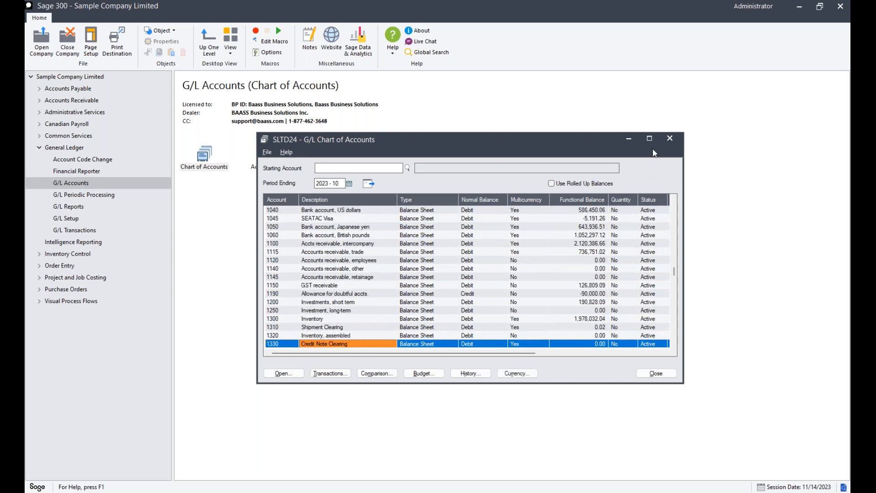
# - Maximize the Chart of Accounts window, list the accounts from starting account 4, and widen the Account column
pyautogui.click(650, 139)
pyautogui.press('Down')
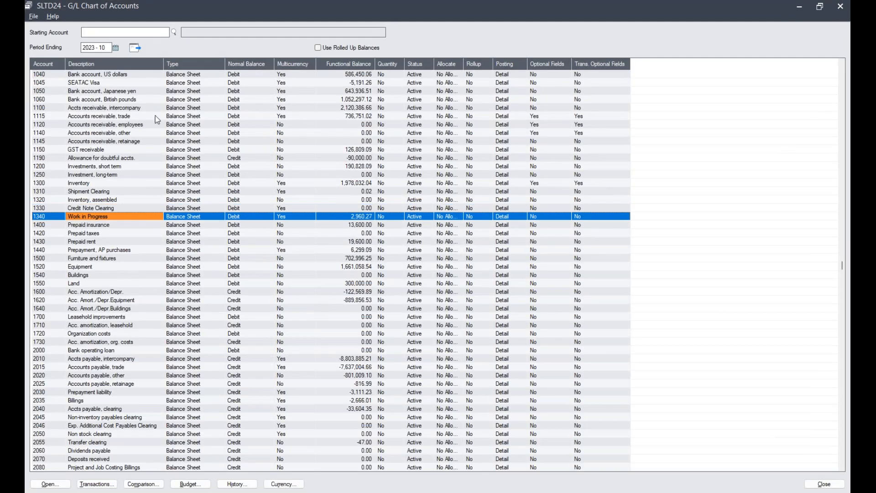
pyautogui.click(121, 32)
pyautogui.write('4')
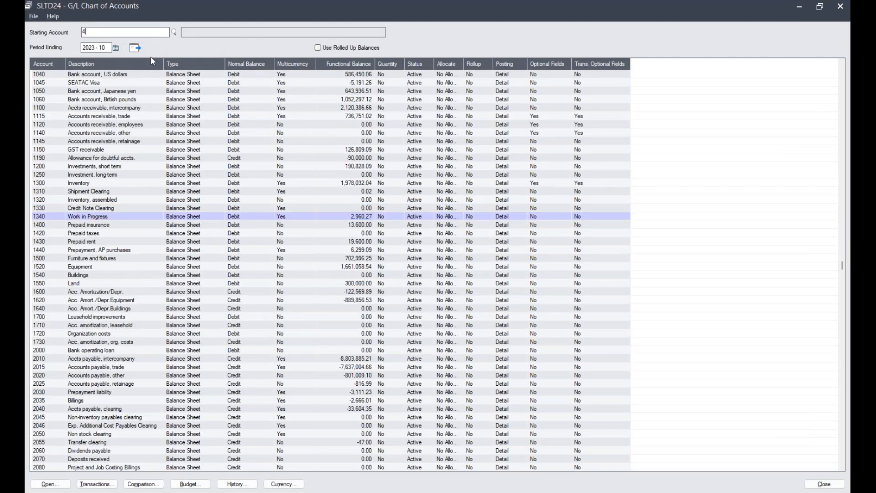
pyautogui.click(135, 48)
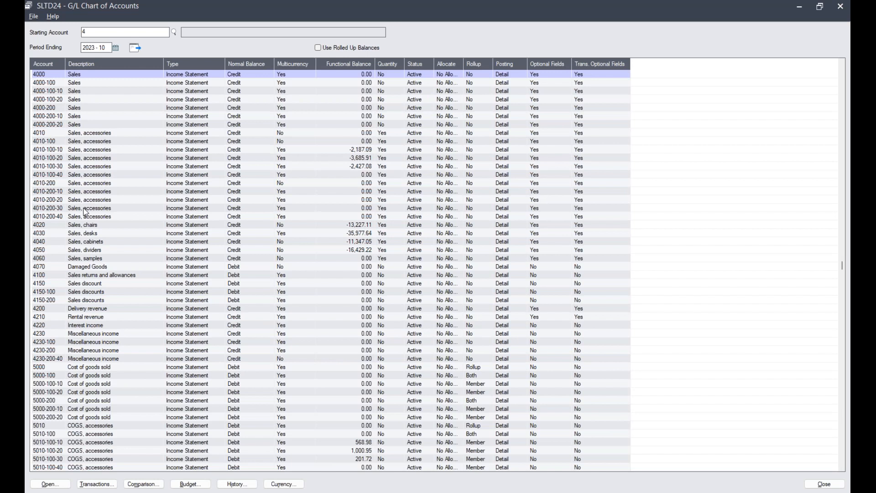
pyautogui.click(67, 65)
pyautogui.moveTo(66, 65); pyautogui.dragTo(89, 65)
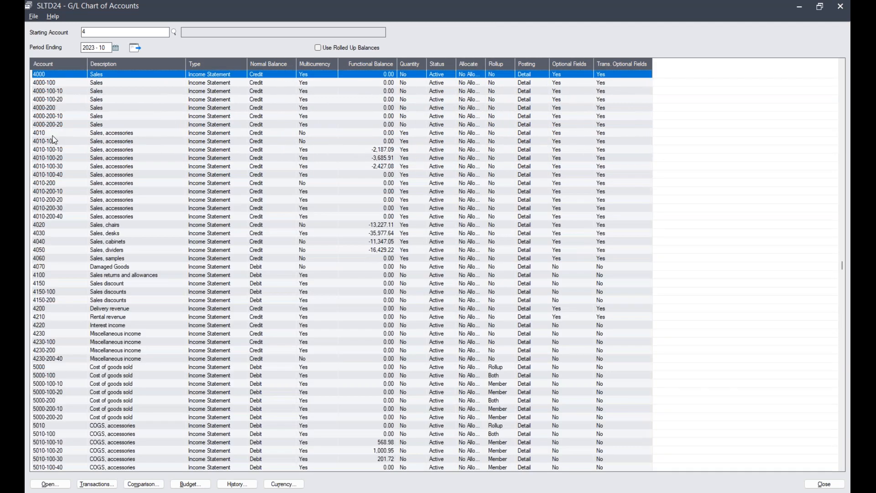
# - Open the segment codes in G/L Setup and display the codes of the Region segment
pyautogui.click(471, 492)
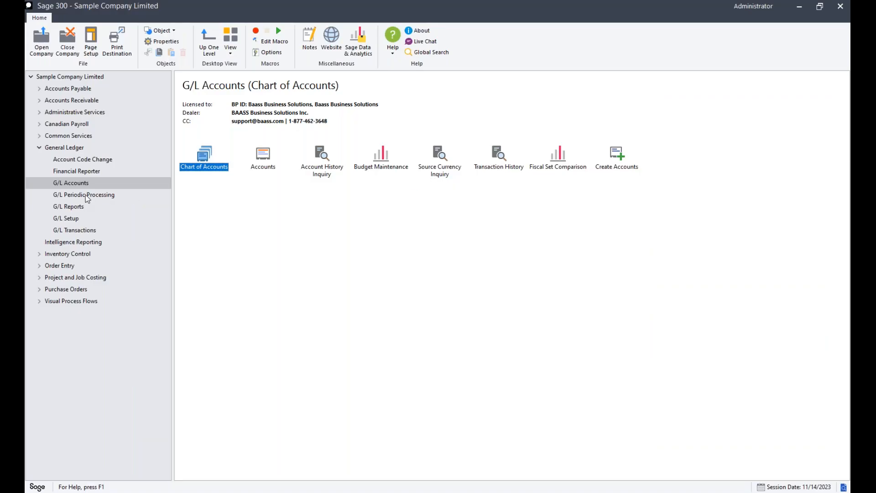
pyautogui.click(72, 219)
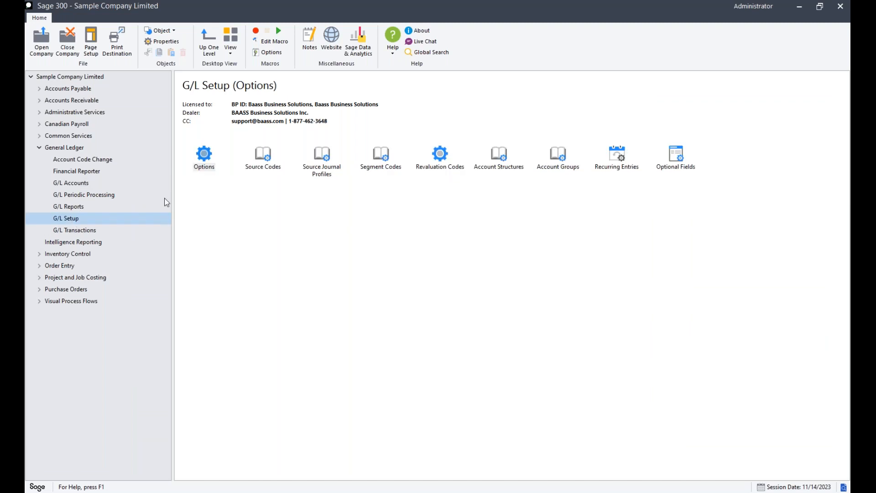
pyautogui.click(394, 167)
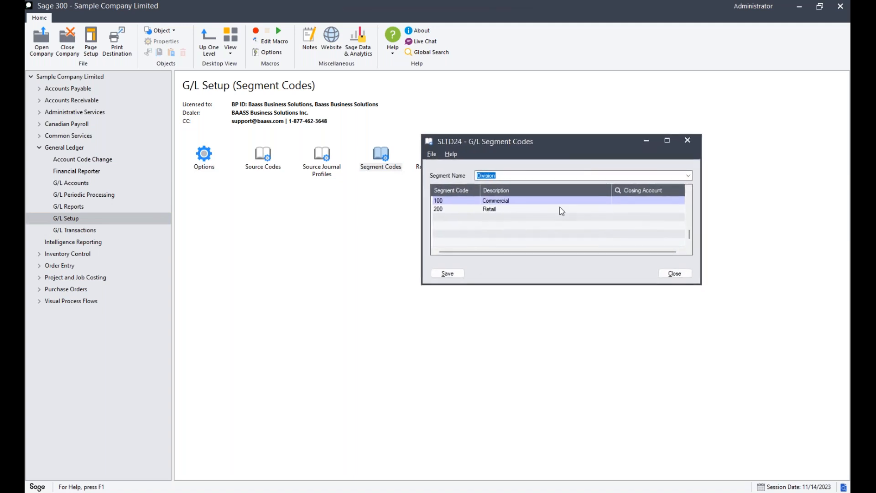
pyautogui.click(515, 177)
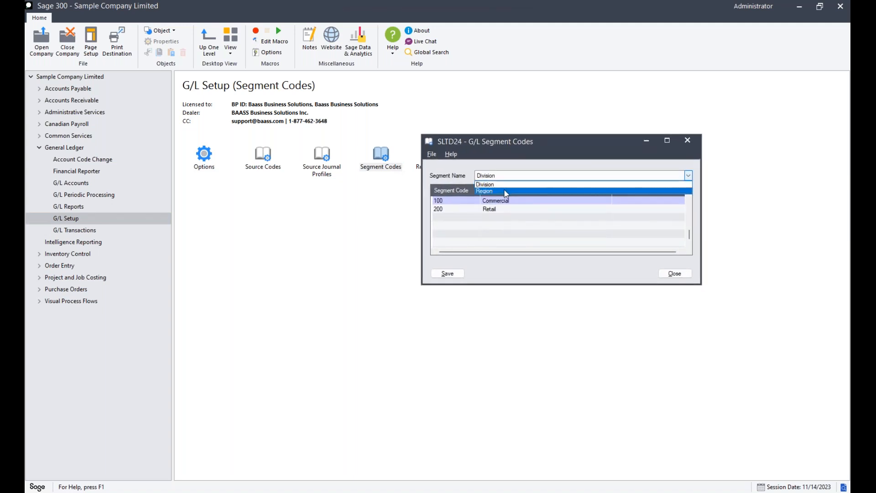
pyautogui.click(507, 191)
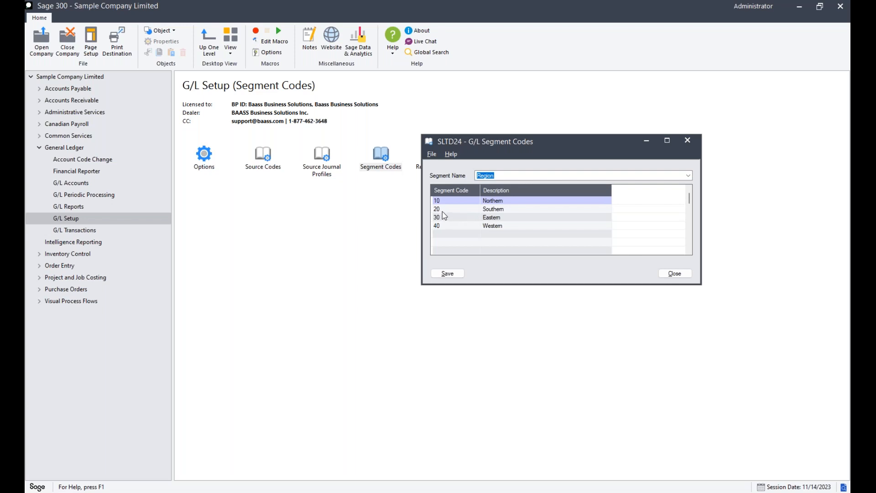
# - Insert segment code 25 with the description Southeastern below 20 Southern in the Region segment and save it
pyautogui.click(497, 211)
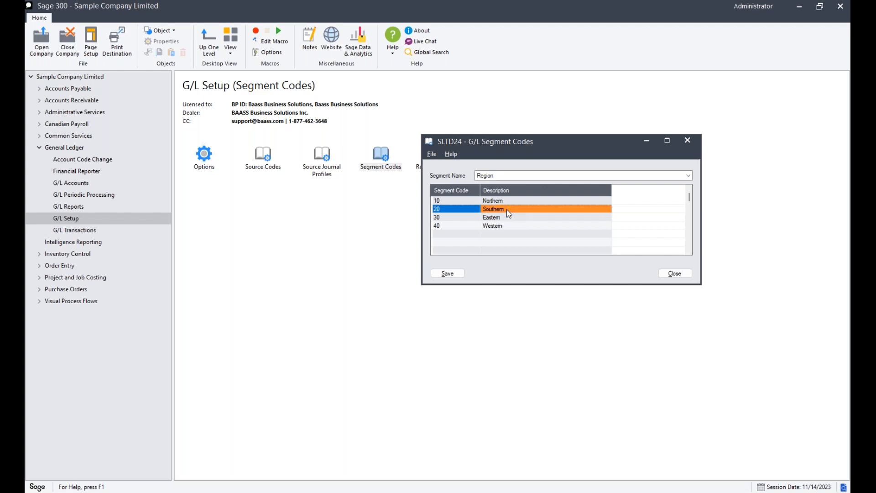
pyautogui.press('Insert')
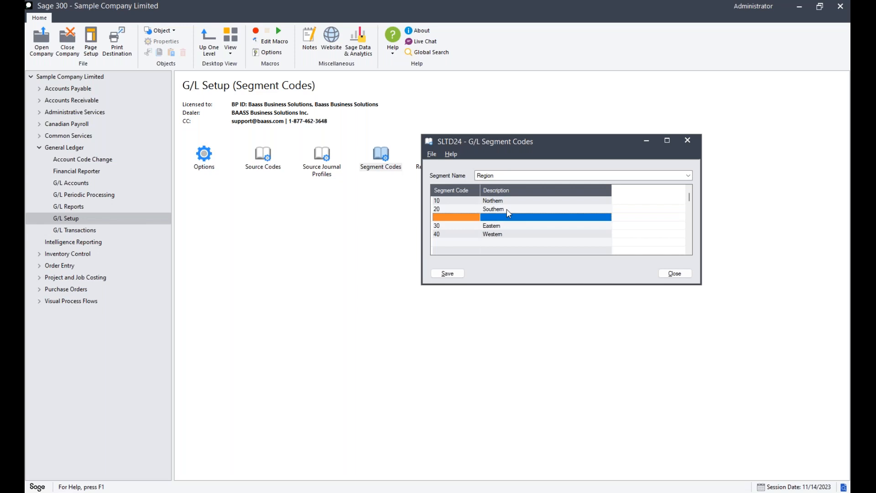
pyautogui.write('25')
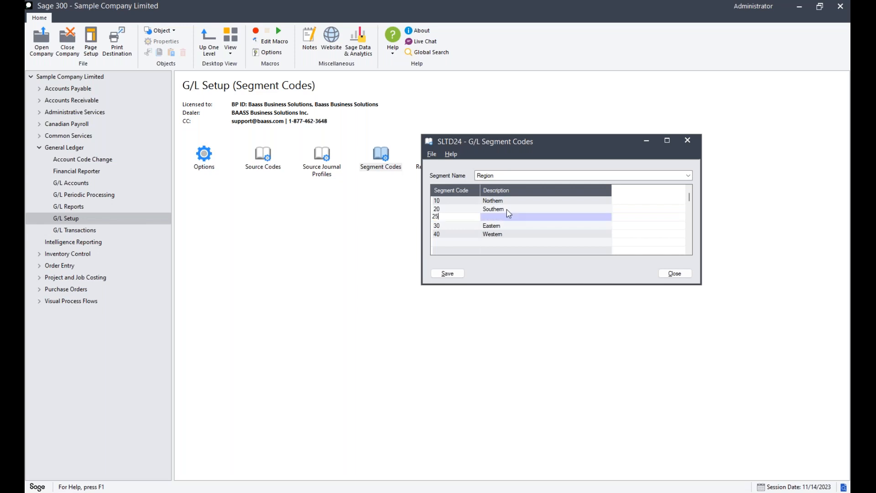
pyautogui.press('Tab')
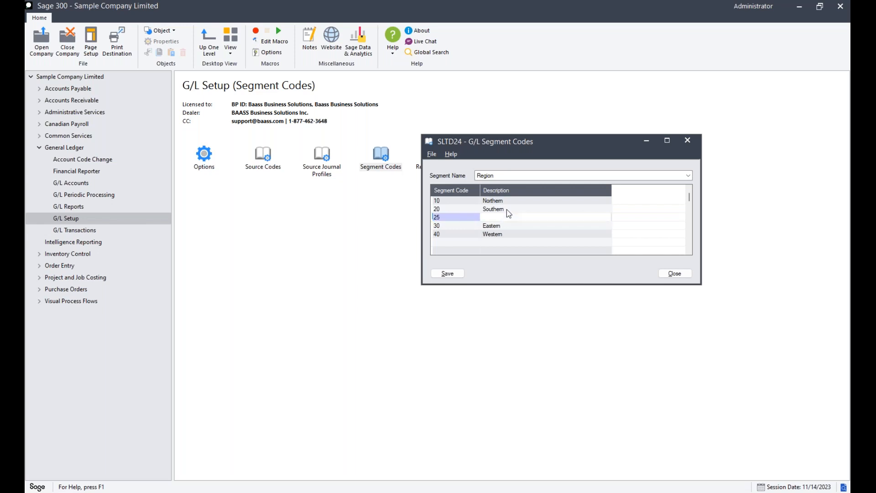
pyautogui.write('Southeastern')
pyautogui.click(447, 273)
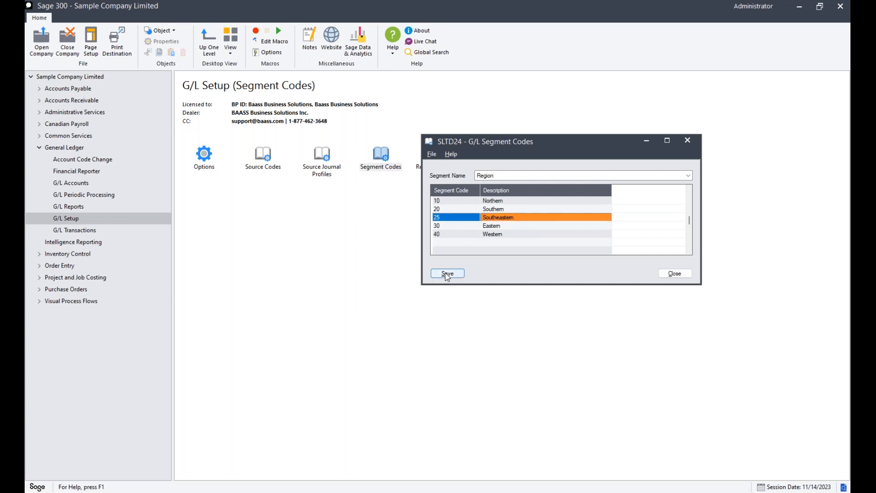
# - Open Print Financial Statements in the Financial Reporter and set the segment sort to Region
pyautogui.click(90, 172)
pyautogui.doubleClick(206, 164)
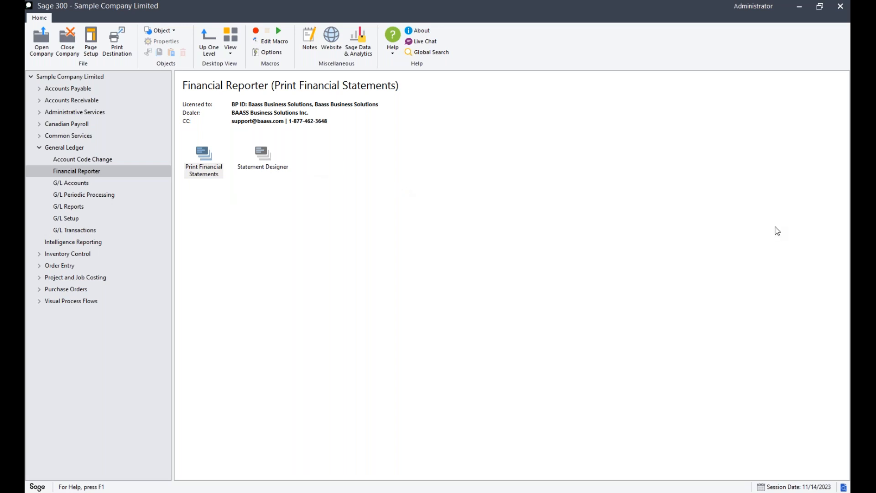
pyautogui.moveTo(849, 97); pyautogui.dragTo(524, 97)
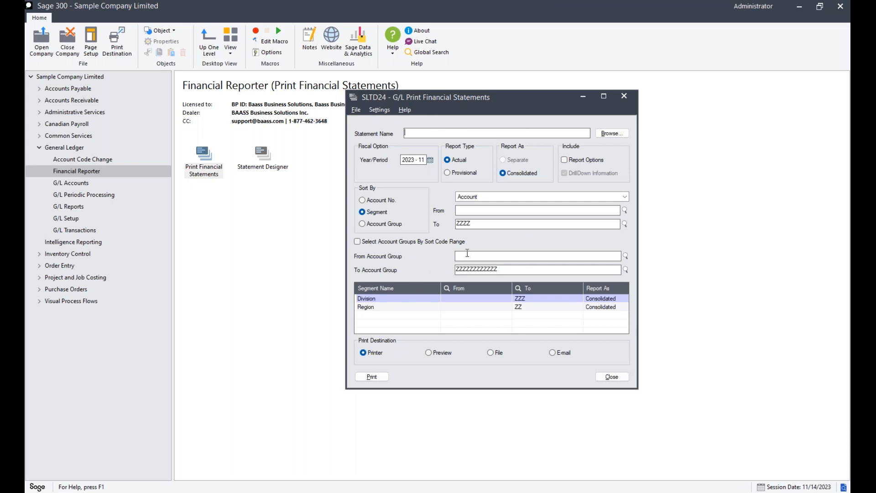
pyautogui.click(474, 199)
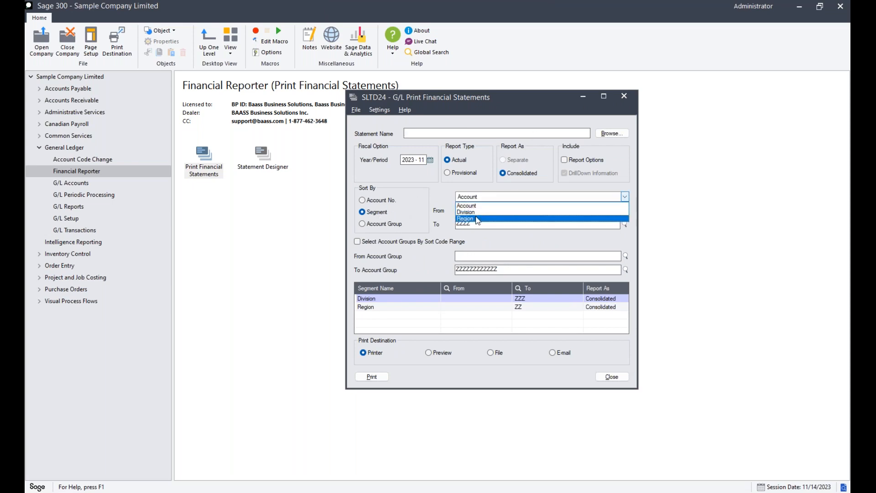
pyautogui.click(475, 219)
# - Set the region range from 20 Southern to 25 Southeastern, and close the financial statements form without printing
pyautogui.click(624, 210)
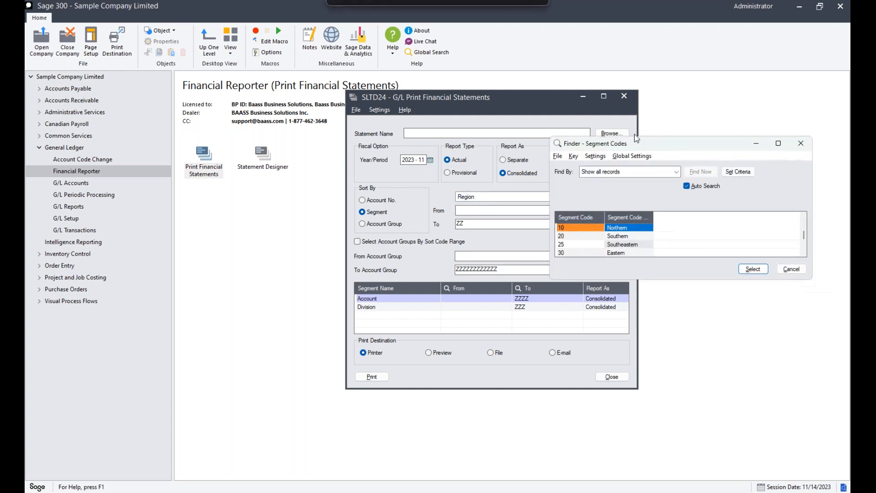
pyautogui.click(612, 225)
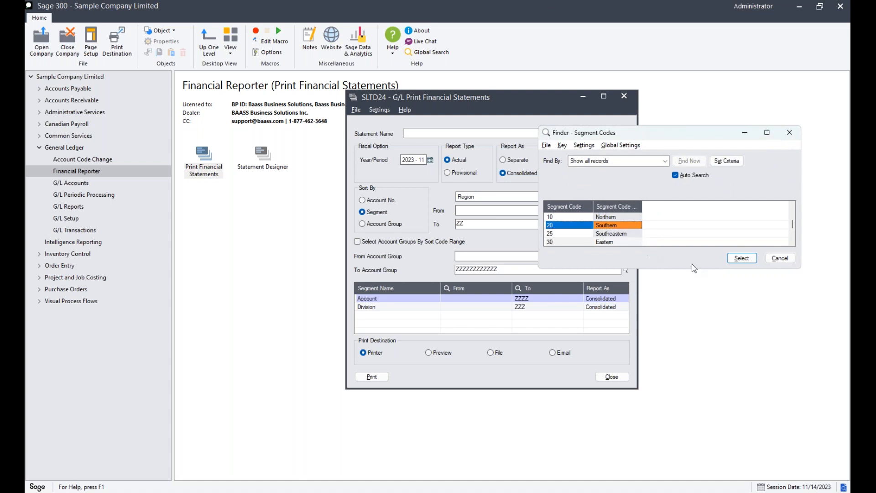
pyautogui.click(730, 260)
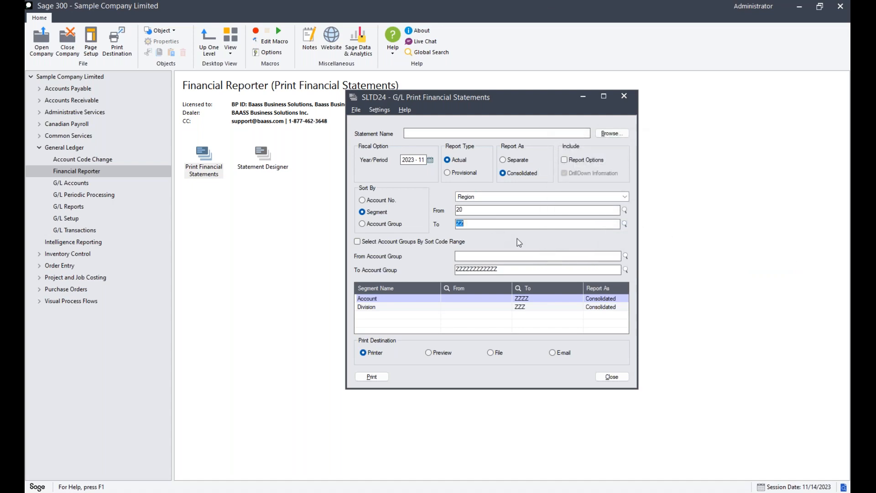
pyautogui.click(625, 223)
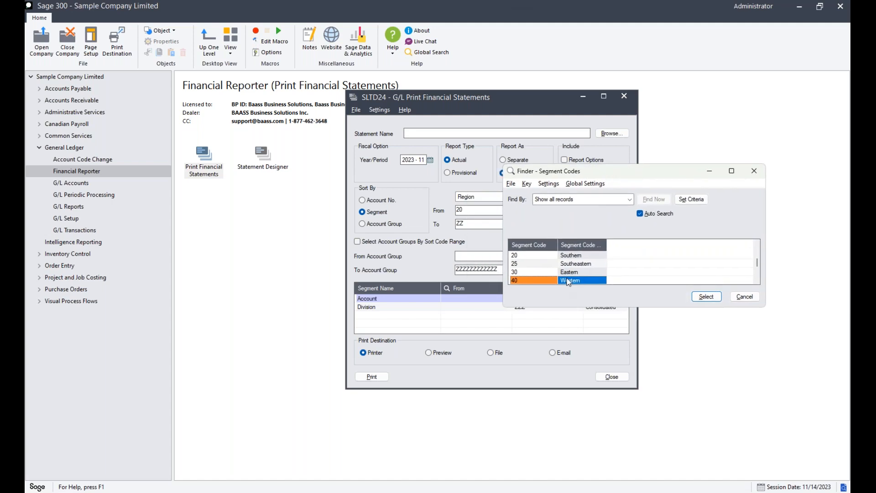
pyautogui.doubleClick(572, 264)
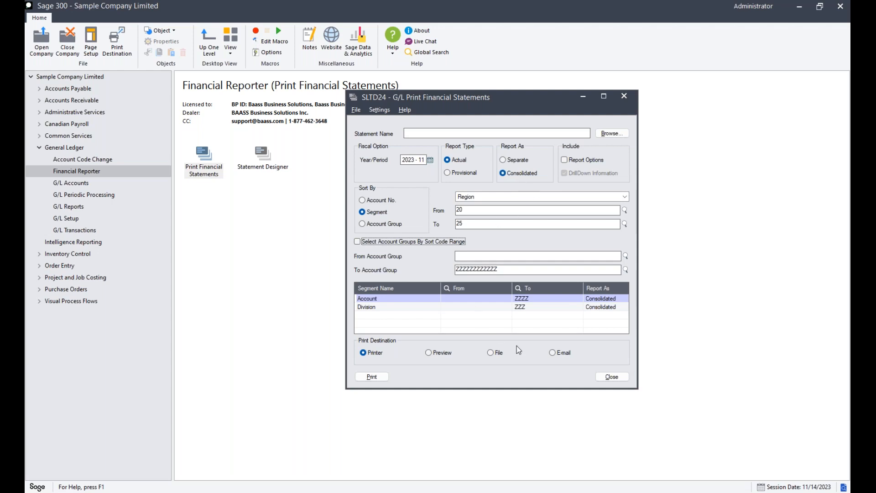
pyautogui.click(611, 376)
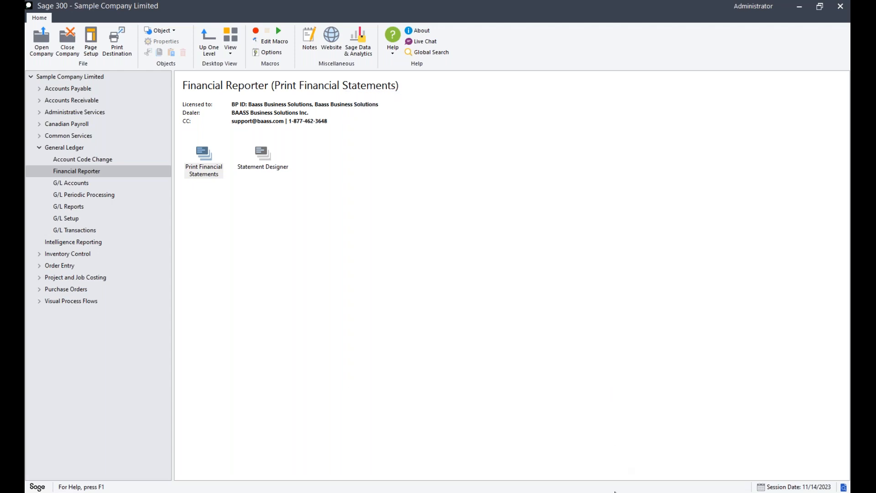
# - Return to the Chart of Accounts and examine the Sales, accessories accounts from 4010 to 4010-200-40
pyautogui.moveTo(622, 491)
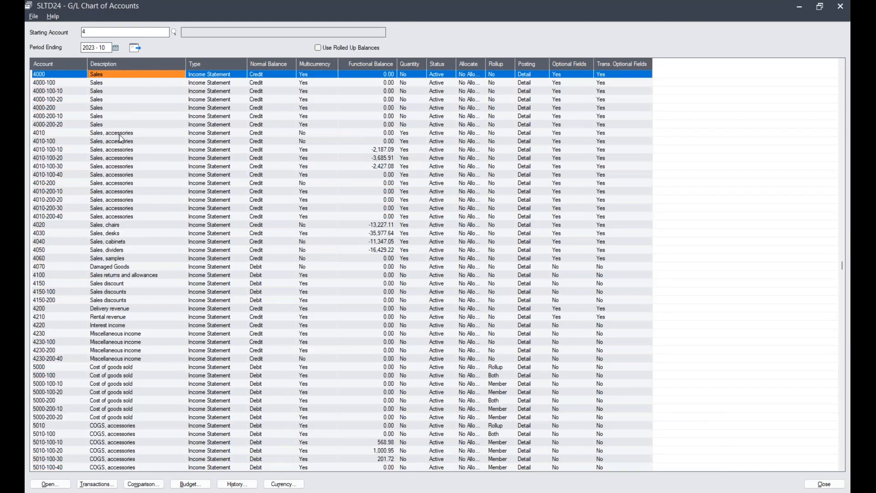
pyautogui.click(119, 135)
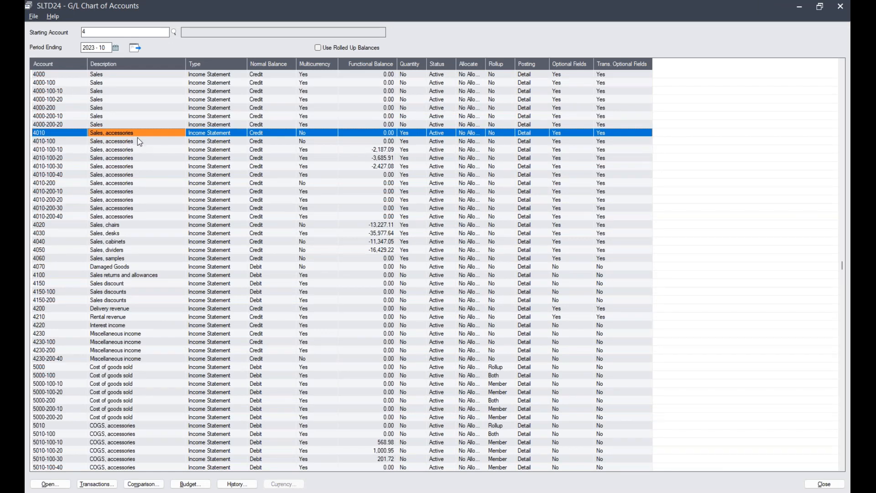
pyautogui.click(149, 123)
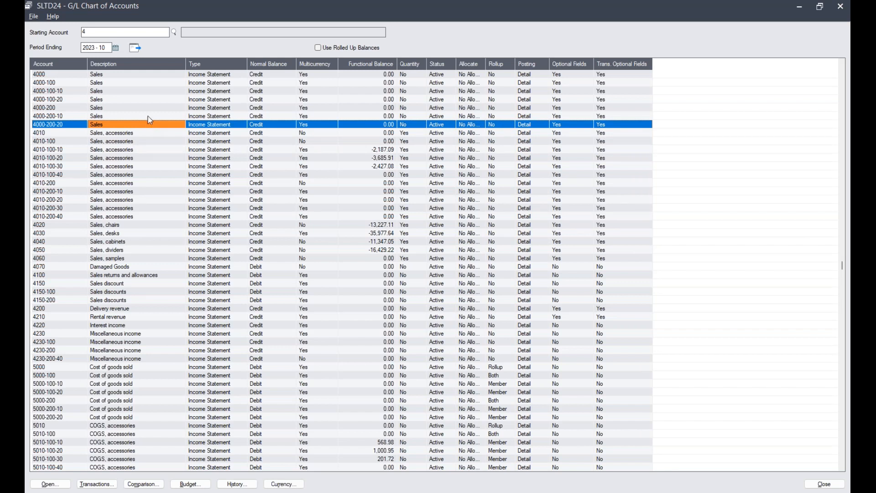
pyautogui.click(144, 134)
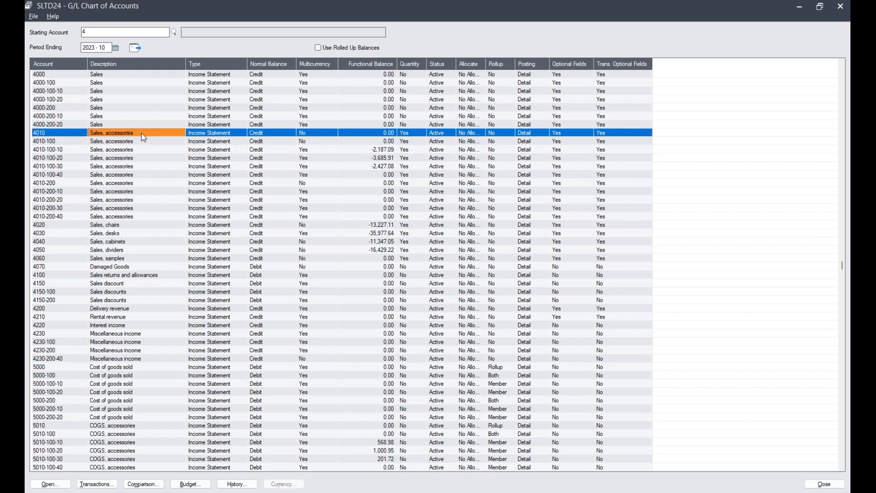
pyautogui.click(131, 218)
pyautogui.click(59, 136)
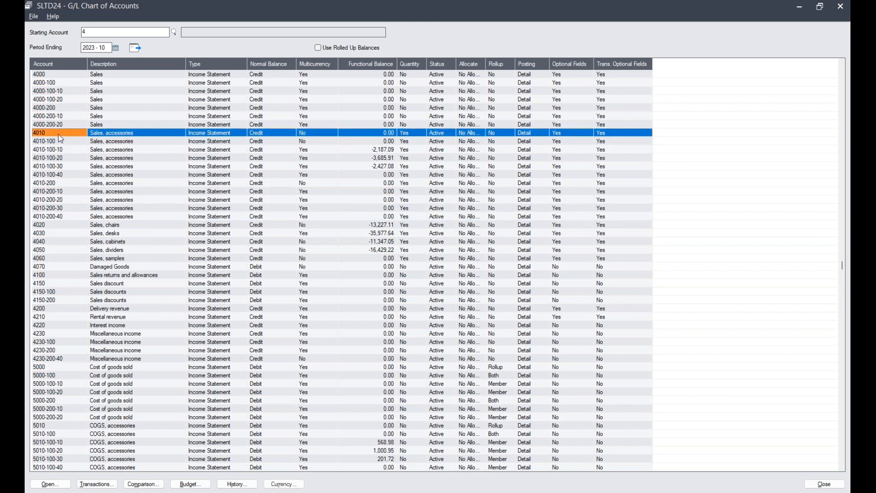
pyautogui.click(56, 218)
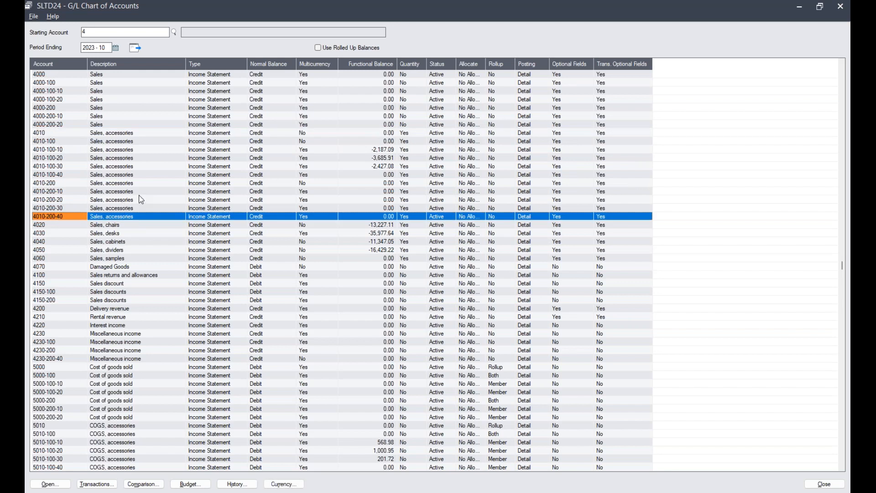
pyautogui.click(129, 135)
pyautogui.click(126, 217)
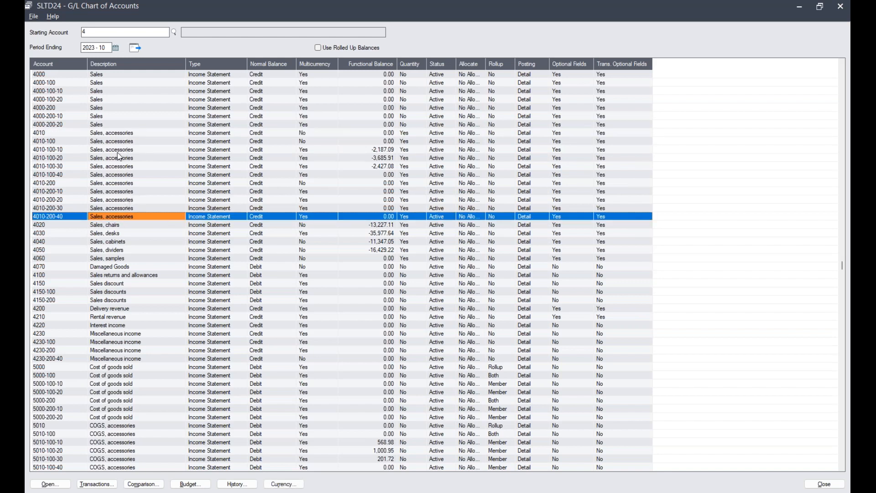
pyautogui.click(123, 133)
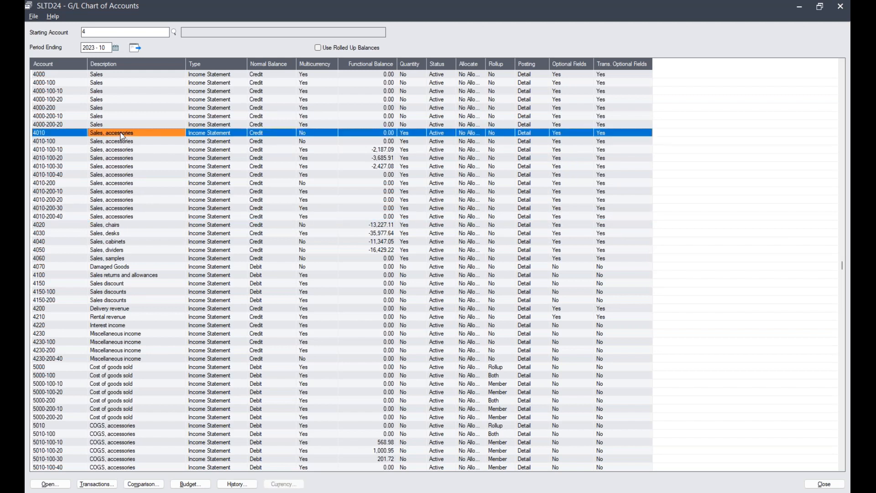
# - Go to the first account in the list and browse down through the liability accounts to 2140 QPP payable
pyautogui.hotkey('ctrl', 'Home')
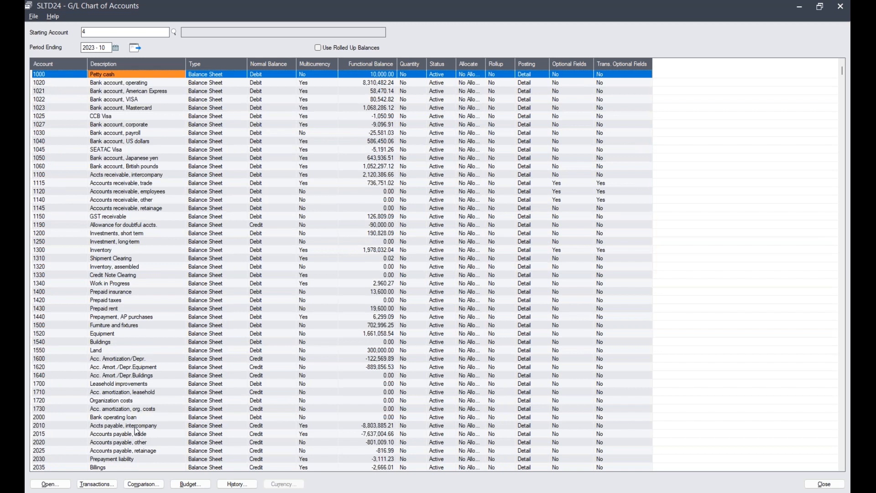
pyautogui.click(149, 426)
pyautogui.press('Down')
pyautogui.press('Down')
pyautogui.press('Down')
pyautogui.press('Down')
pyautogui.press('Down')
pyautogui.press('Down')
pyautogui.press('Down')
pyautogui.press('Down')
pyautogui.press('Down')
pyautogui.press('Down')
pyautogui.press('Down')
pyautogui.press('Down')
pyautogui.press('Down')
pyautogui.press('Down')
pyautogui.press('Down')
pyautogui.press('Down')
pyautogui.press('Down')
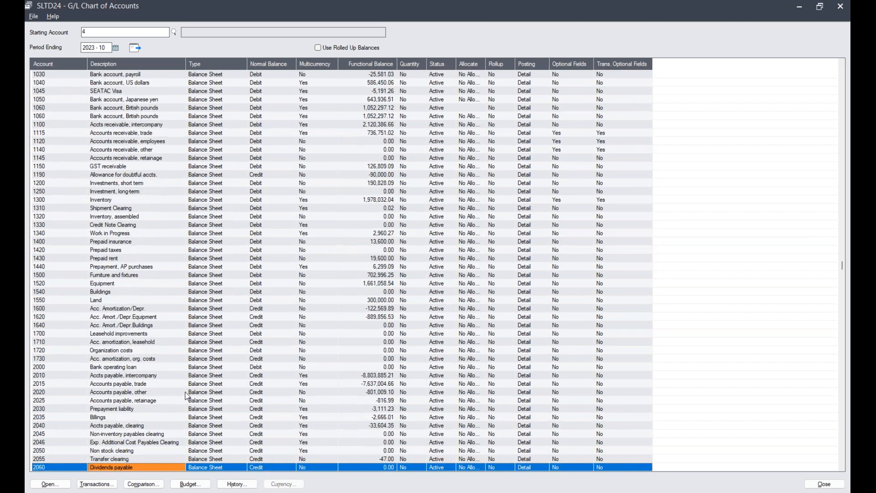
pyautogui.press('Down')
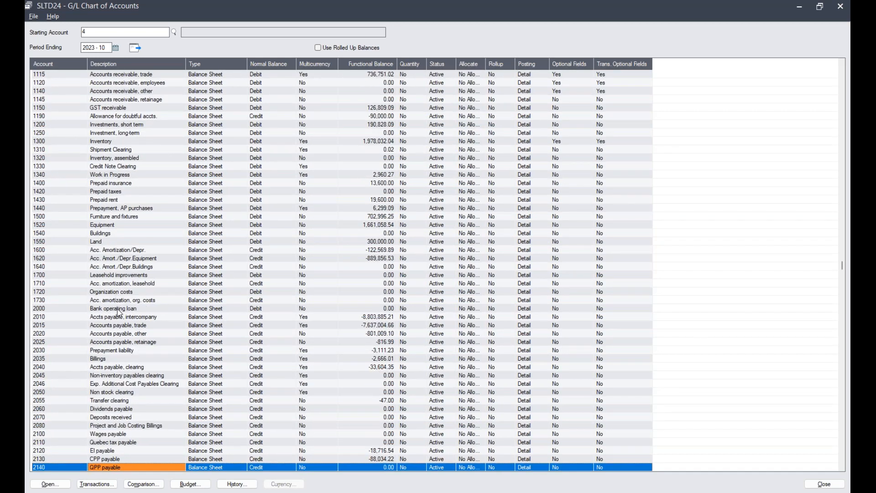
# - Compare the accounts payable accounts from 2010 intercompany to 2025 retainage
pyautogui.click(117, 318)
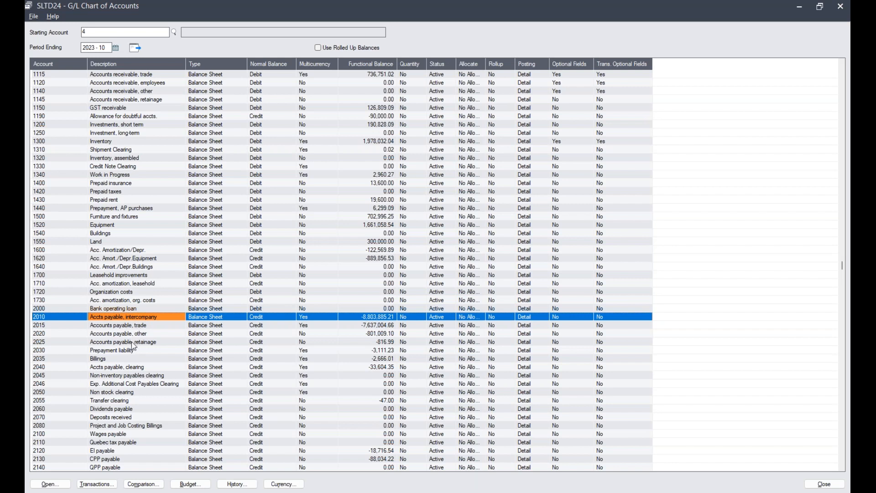
pyautogui.click(138, 341)
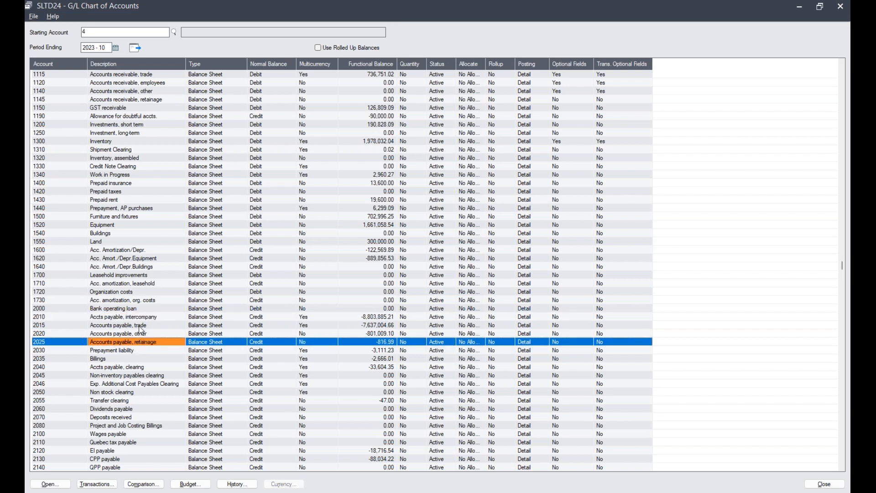
pyautogui.click(141, 334)
pyautogui.click(141, 343)
pyautogui.click(138, 326)
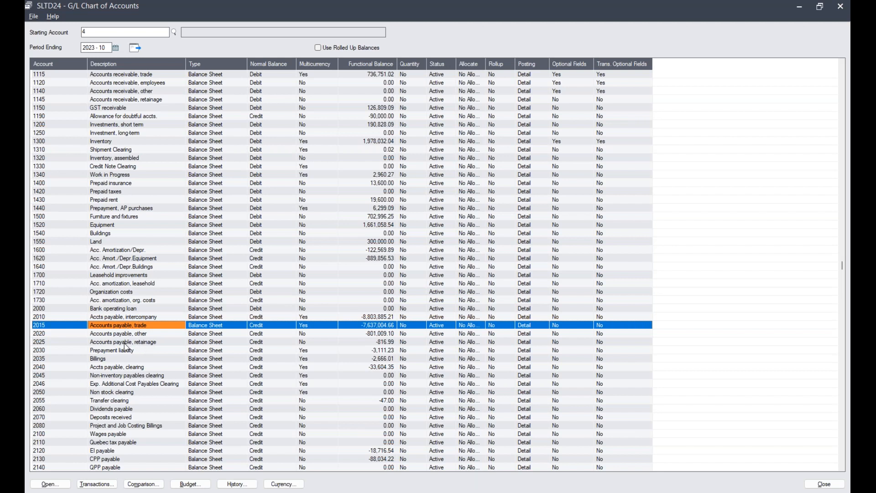
pyautogui.click(120, 318)
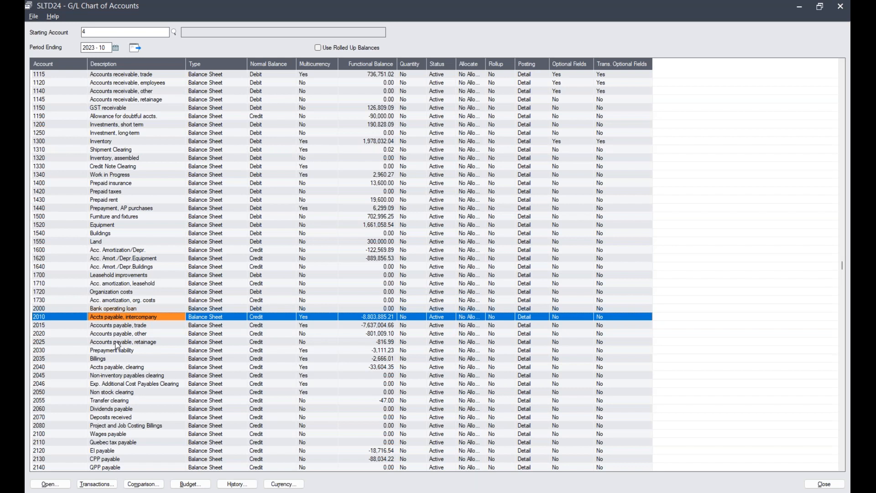
# - Select account 1520 Equipment and narrow the Account column
pyautogui.click(388, 208)
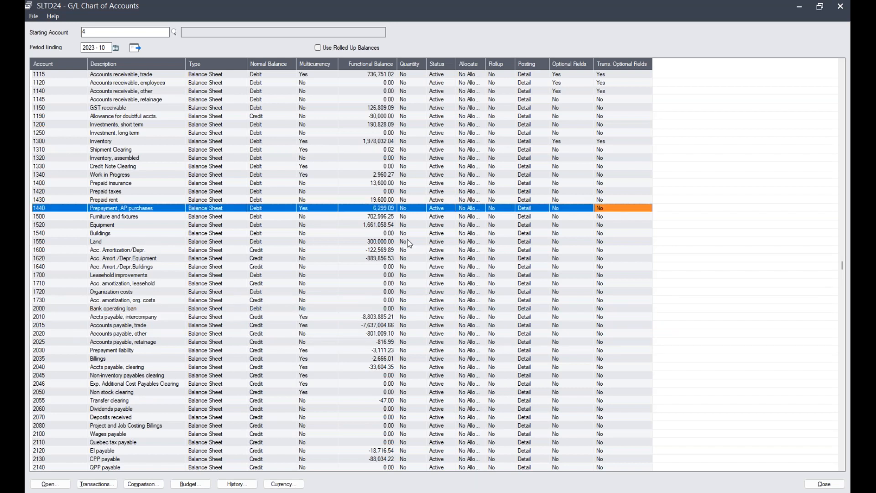
pyautogui.click(378, 225)
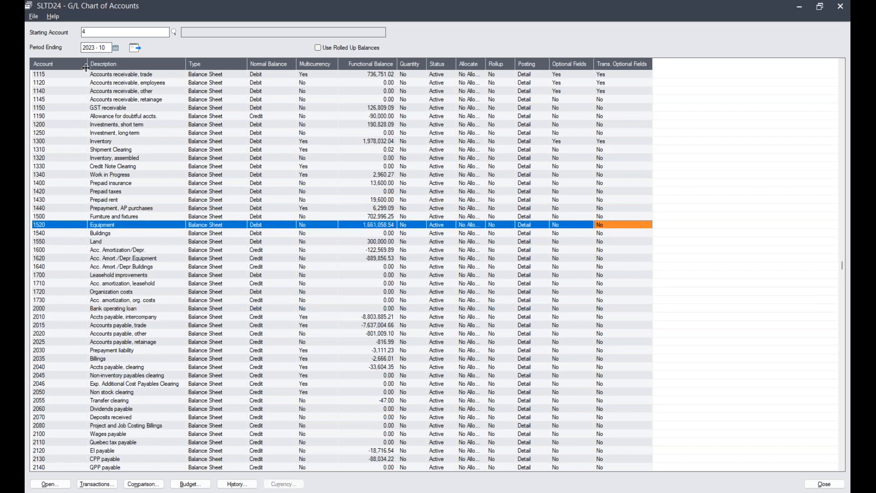
pyautogui.moveTo(87, 64); pyautogui.dragTo(68, 68)
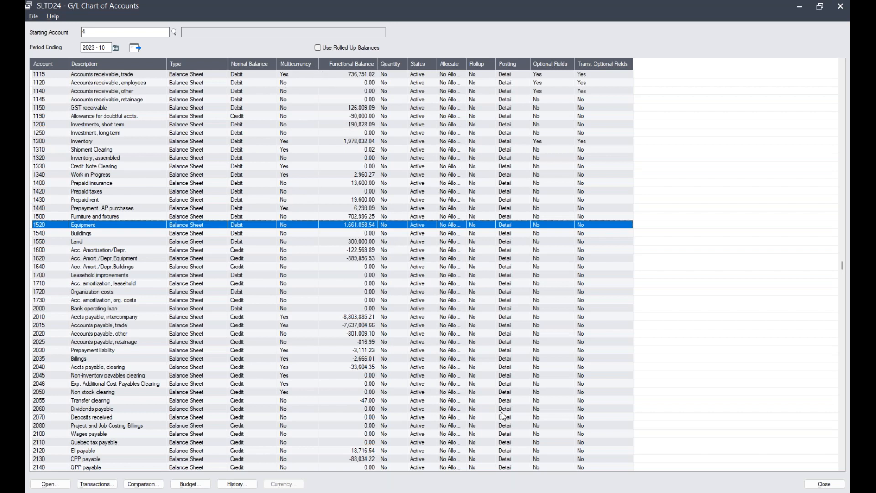
# - Open the G/L Accounts record of account 1520 Equipment from the Chart of Accounts
pyautogui.click(472, 492)
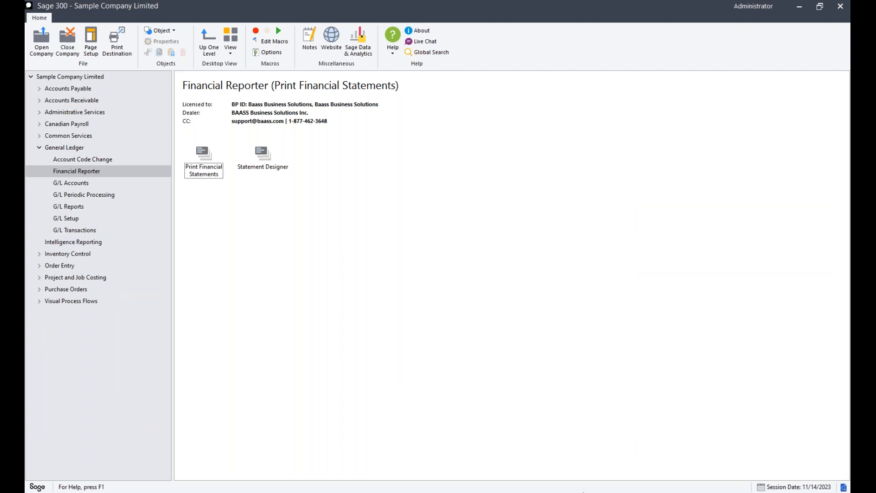
pyautogui.moveTo(583, 492)
pyautogui.click(594, 458)
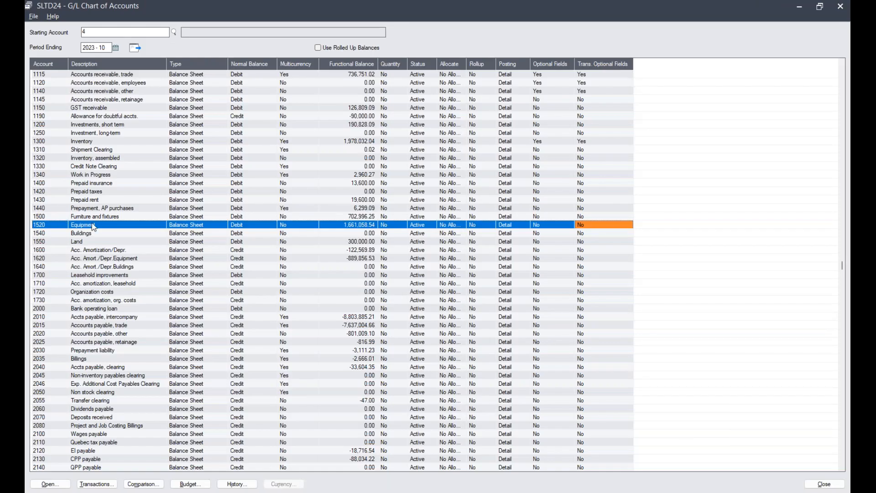
pyautogui.click(51, 484)
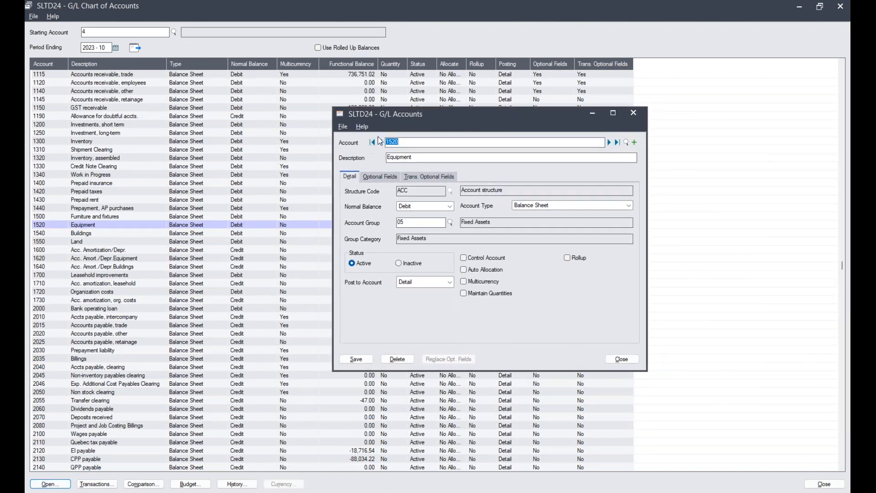
# - Try entering 1521 as the account number in the Equipment account record and close it without adding the account
pyautogui.click(403, 142)
pyautogui.press('Tab')
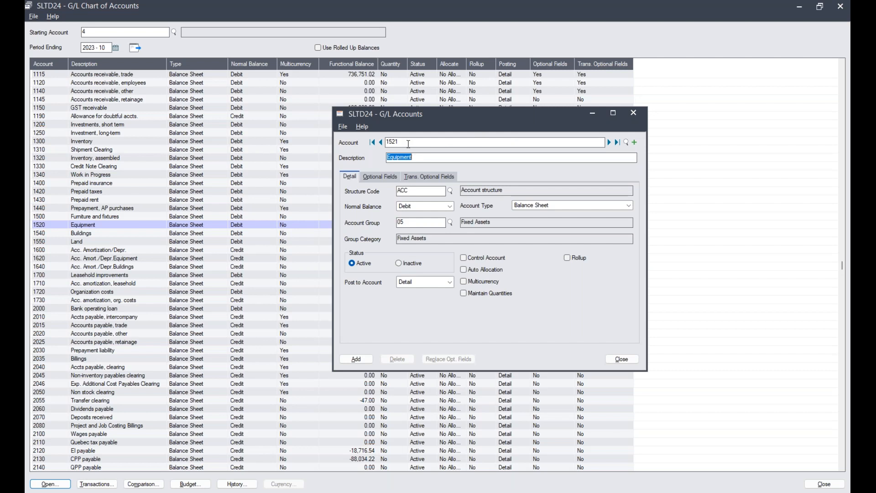
pyautogui.moveTo(423, 120); pyautogui.dragTo(418, 132)
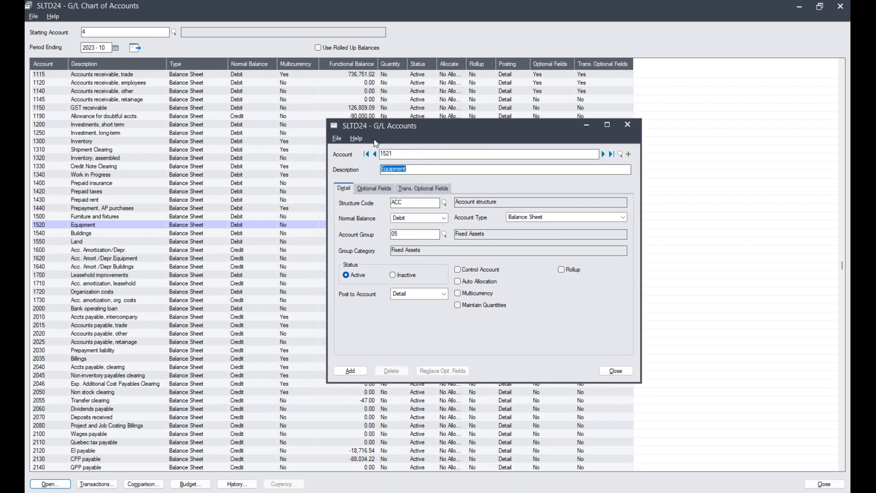
pyautogui.click(402, 152)
pyautogui.click(393, 154)
pyautogui.doubleClick(393, 154)
pyautogui.click(616, 370)
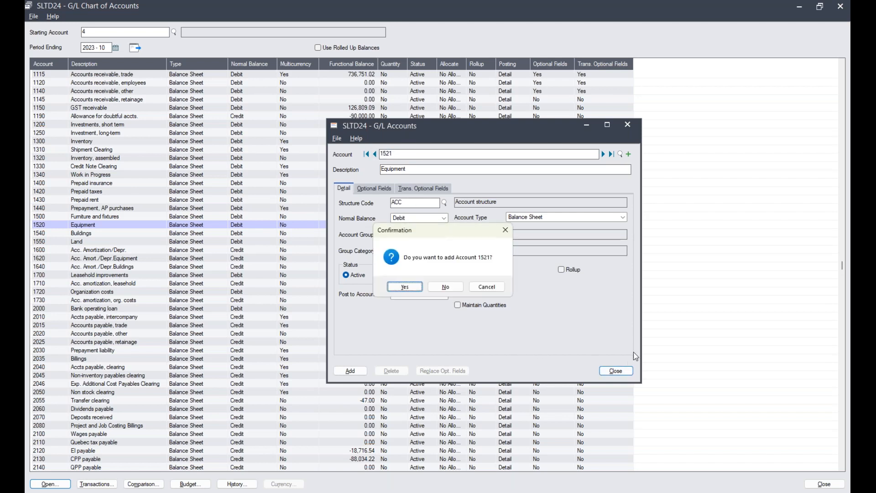
pyautogui.click(456, 288)
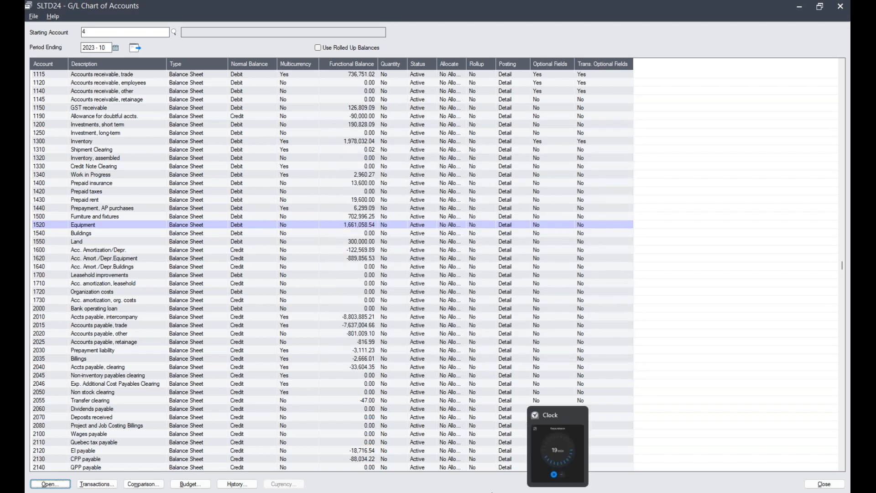
# - Return to the Sage 300 desktop and open Account Code Change under General Ledger
pyautogui.click(469, 461)
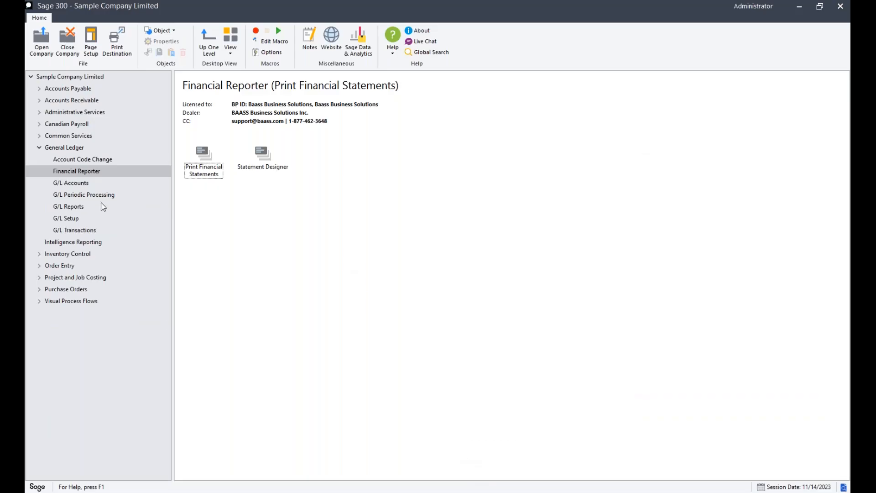
pyautogui.click(79, 160)
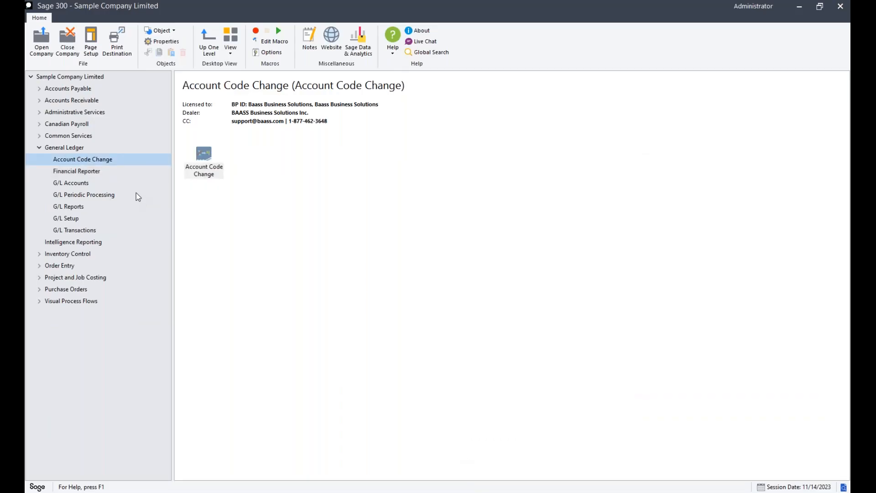
pyautogui.doubleClick(206, 162)
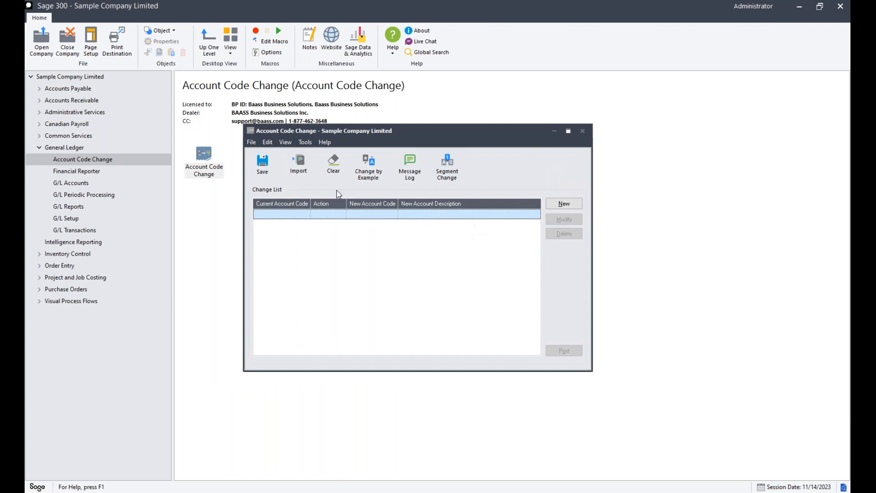
# - Add a change item that changes account code 1520 Equipment to 1521 under structure code ACC
pyautogui.click(564, 204)
pyautogui.click(371, 223)
pyautogui.write('1520')
pyautogui.press('Tab')
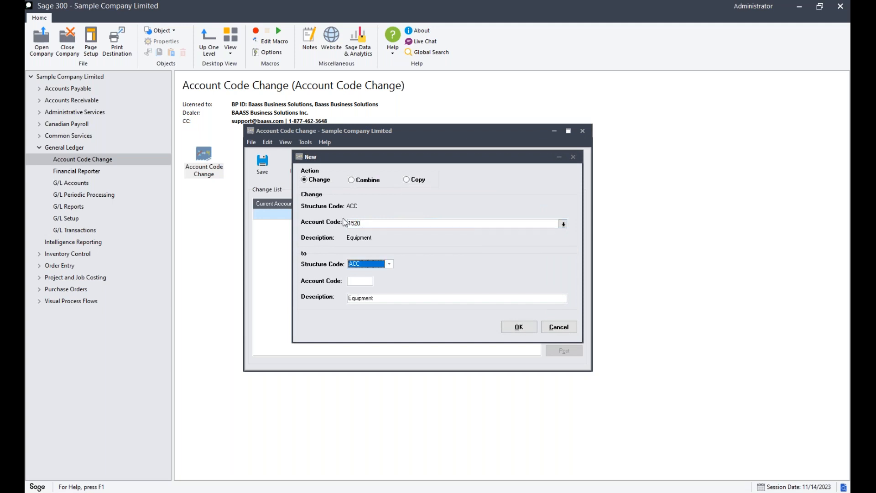
pyautogui.click(352, 280)
pyautogui.write('1521')
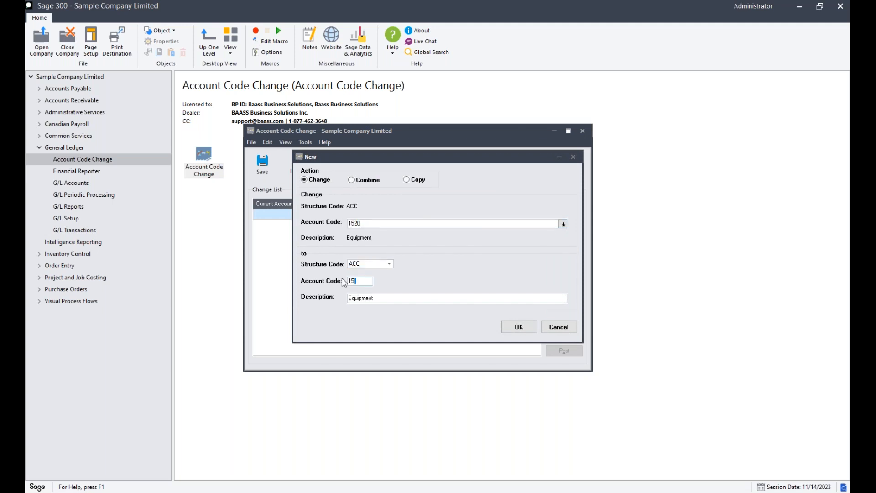
pyautogui.click(520, 329)
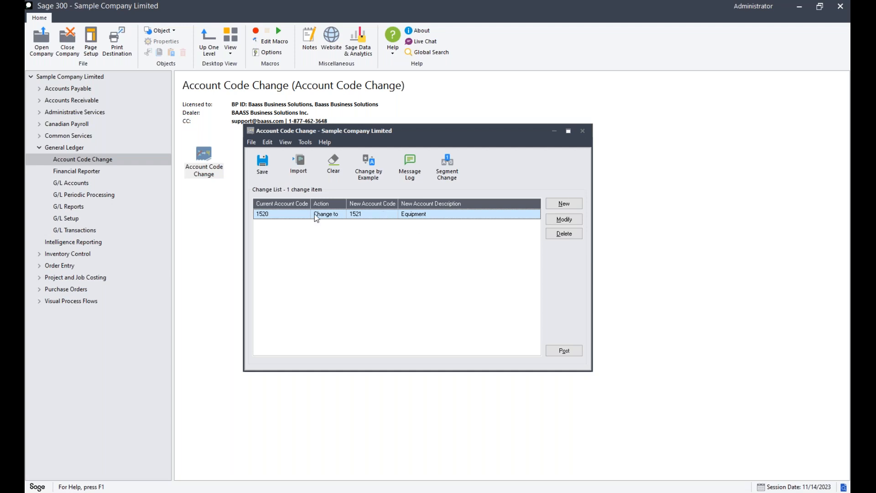
pyautogui.moveTo(311, 204); pyautogui.dragTo(315, 205)
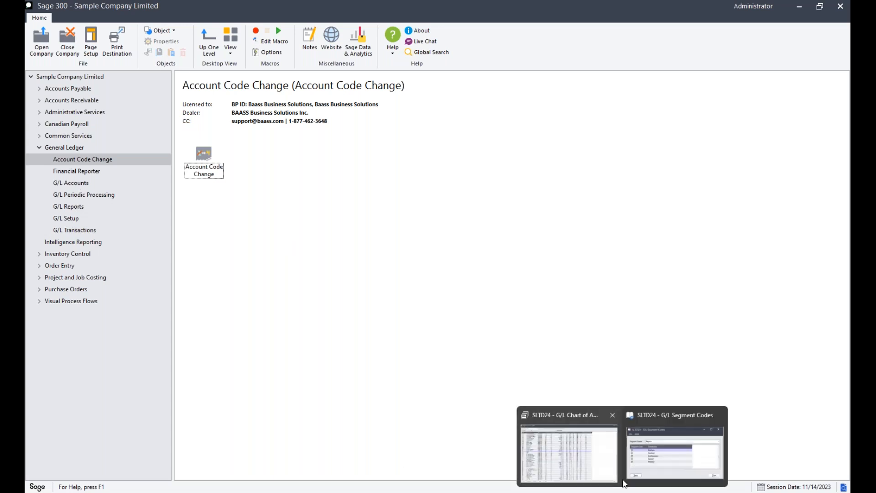
# - Browse the Chart of Accounts down to 2350 Employee deductions payable and jump to the accounts starting at 4
pyautogui.click(587, 463)
pyautogui.press('Down')
pyautogui.press('Down')
pyautogui.press('Down')
pyautogui.press('Down')
pyautogui.press('Down')
pyautogui.press('Down')
pyautogui.press('Down')
pyautogui.press('Down')
pyautogui.press('Down')
pyautogui.press('Down')
pyautogui.press('Down')
pyautogui.press('Down')
pyautogui.press('Down')
pyautogui.press('Down')
pyautogui.press('Down')
pyautogui.press('Down')
pyautogui.press('Down')
pyautogui.press('Down')
pyautogui.press('Down')
pyautogui.press('Down')
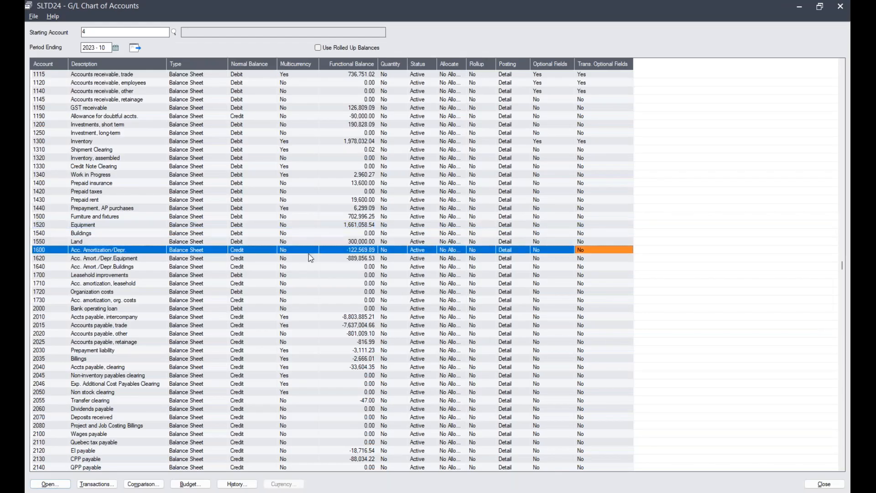
pyautogui.press('Down')
pyautogui.press('Down')
pyautogui.press('Down')
pyautogui.press('Down')
pyautogui.press('Down')
pyautogui.press('Down')
pyautogui.press('Down')
pyautogui.press('Down')
pyautogui.press('Down')
pyautogui.press('Down')
pyautogui.press('Down')
pyautogui.press('Down')
pyautogui.press('Down')
pyautogui.press('Down')
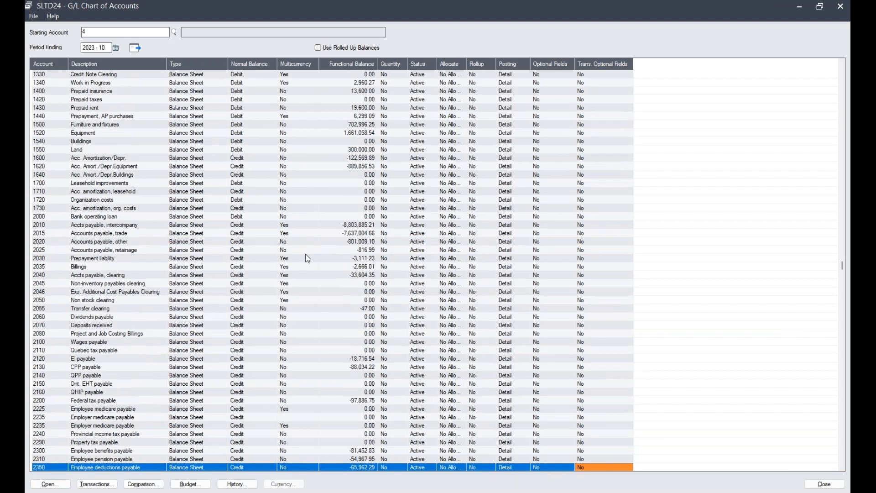
pyautogui.click(134, 47)
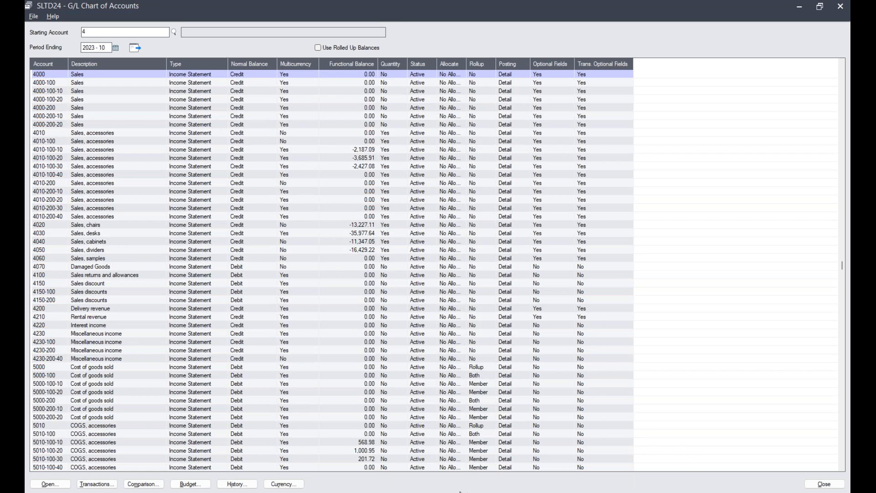
# - Open Segment Codes from G/L Setup and display the codes of the Division segment
pyautogui.moveTo(461, 492)
pyautogui.click(484, 482)
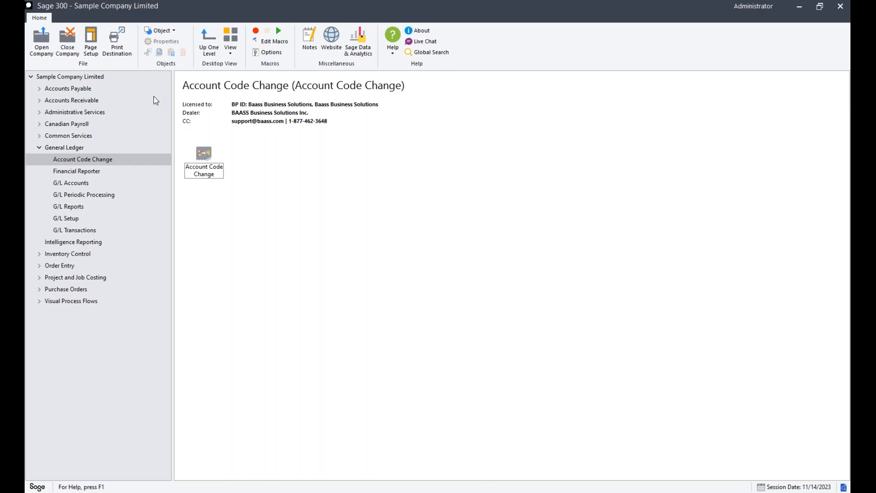
pyautogui.click(75, 219)
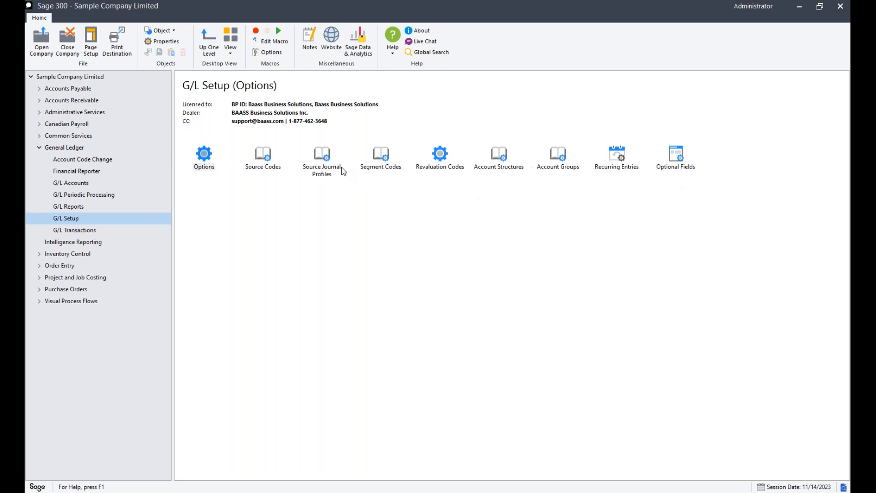
pyautogui.doubleClick(388, 163)
pyautogui.click(489, 177)
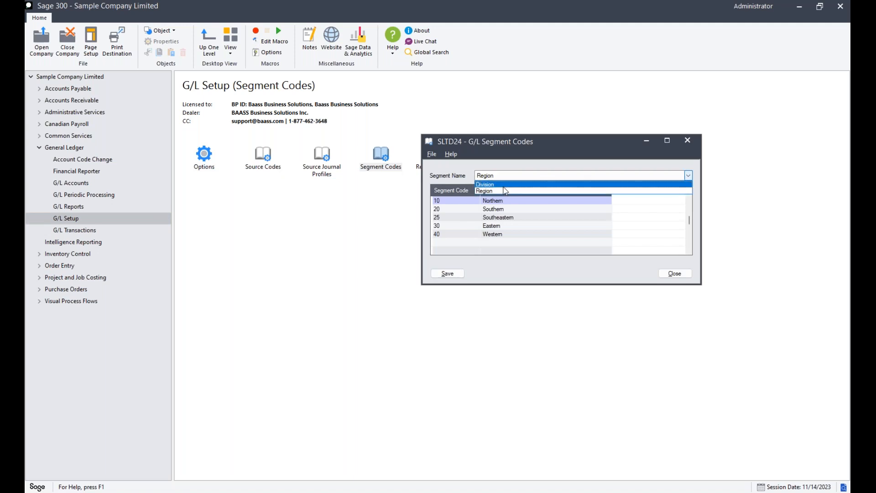
pyautogui.click(490, 186)
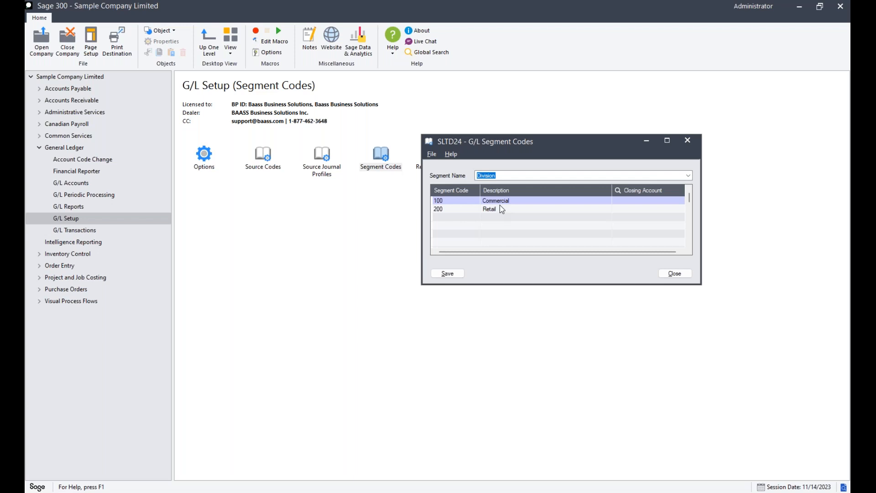
# - Add segment code 300 with the description Industrial to the Division segment and close the segment codes
pyautogui.click(497, 208)
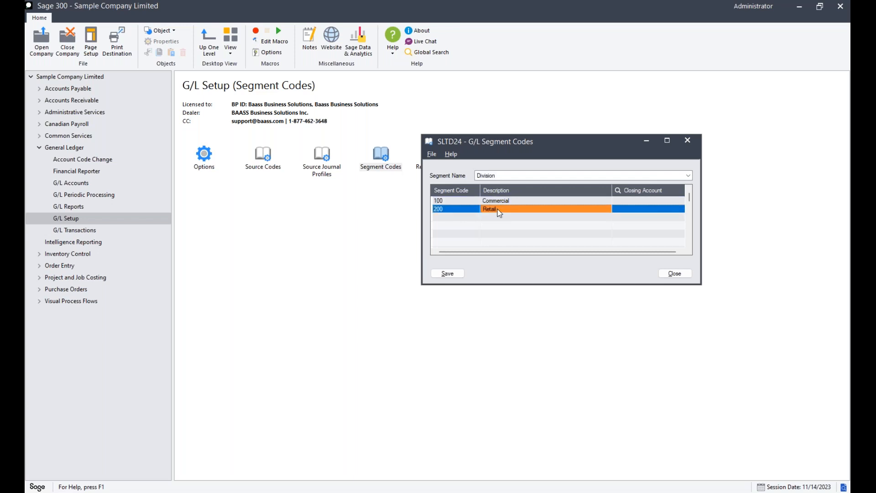
pyautogui.press('Insert')
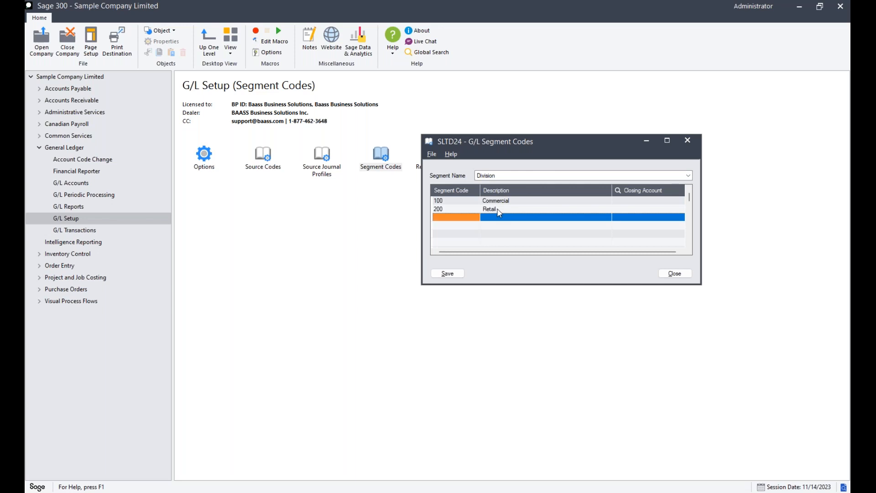
pyautogui.write('300')
pyautogui.press('Tab')
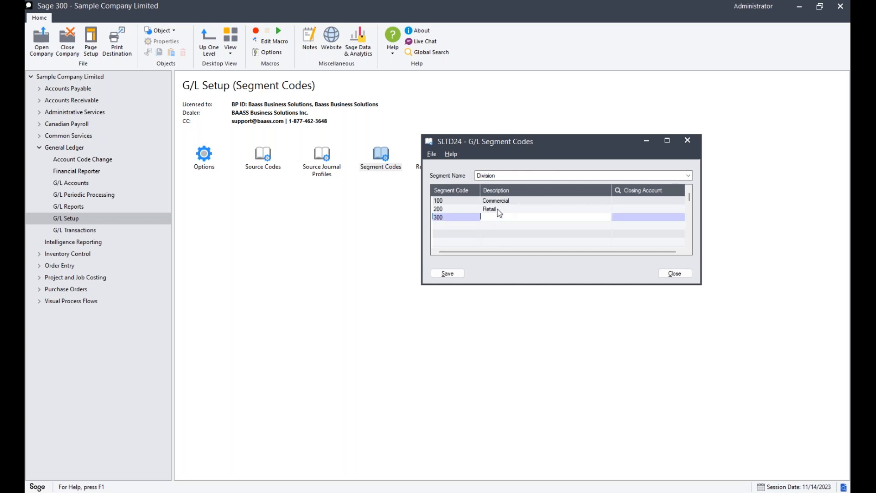
pyautogui.write('Industrial')
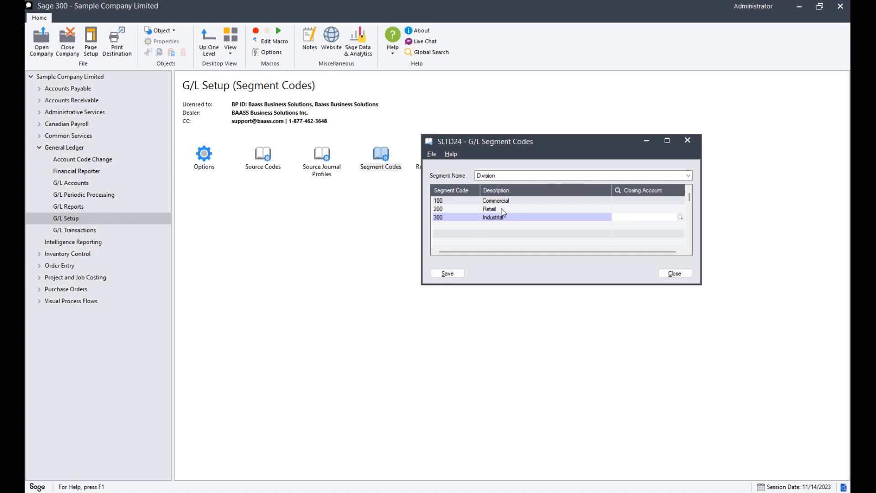
pyautogui.press('Return')
pyautogui.moveTo(502, 141); pyautogui.dragTo(416, 213)
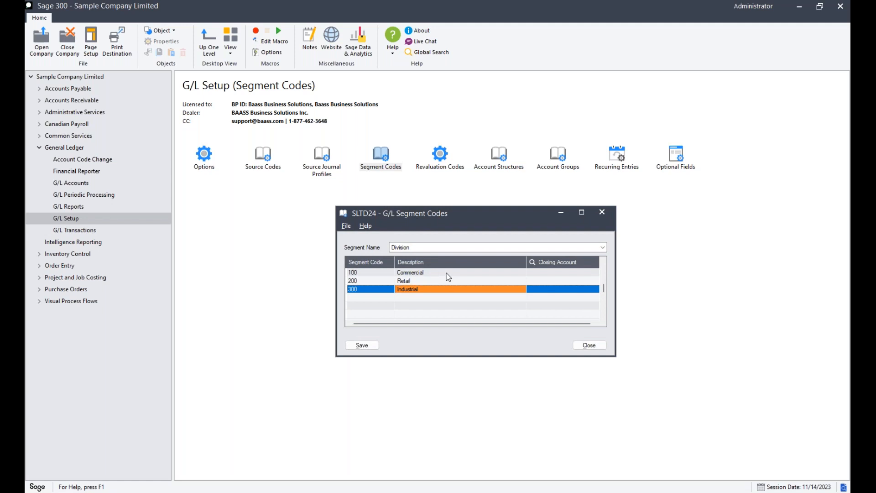
pyautogui.click(580, 346)
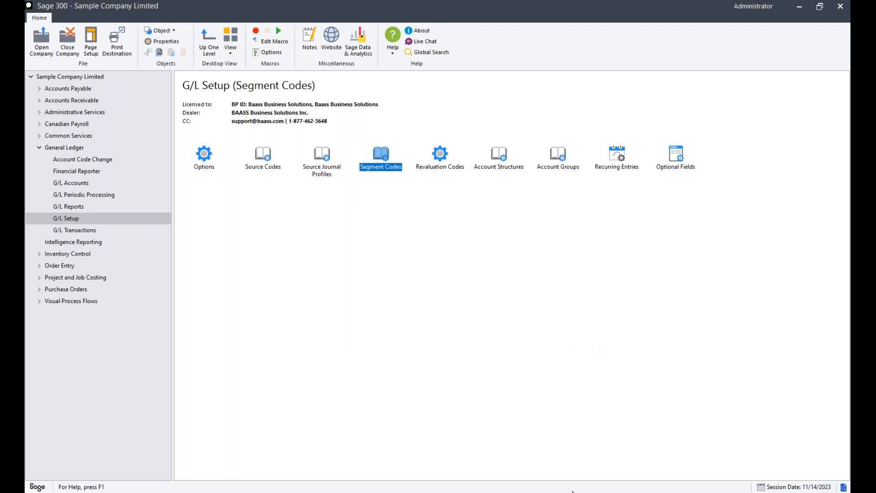
# - Browse the Chart of Accounts from 4000 Sales to 5410-200-40 Internal Usage, accessories, and back up to 5400-200-10
pyautogui.moveTo(572, 492)
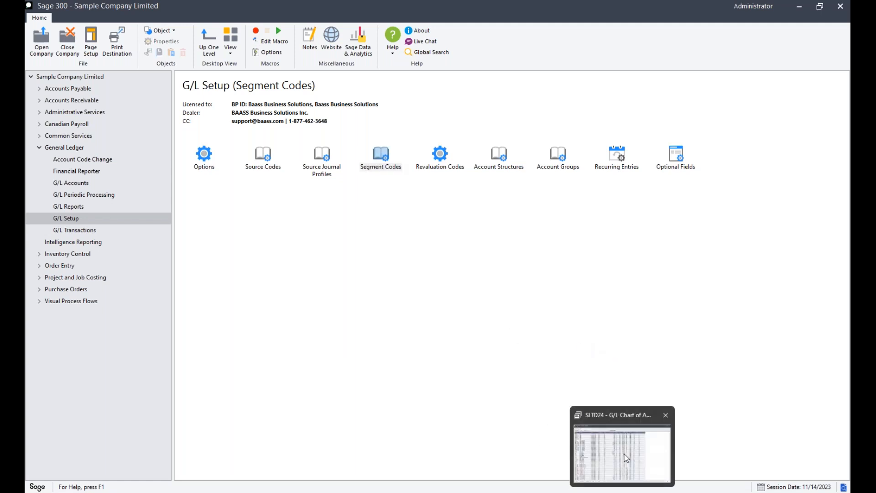
pyautogui.click(621, 452)
pyautogui.press('Down')
pyautogui.press('Down')
pyautogui.press('Down')
pyautogui.press('Down')
pyautogui.press('Down')
pyautogui.press('Down')
pyautogui.press('Down')
pyautogui.press('Down')
pyautogui.press('Down')
pyautogui.press('Down')
pyautogui.press('Down')
pyautogui.press('Down')
pyautogui.press('Down')
pyautogui.press('Down')
pyautogui.press('Down')
pyautogui.press('Down')
pyautogui.press('Down')
pyautogui.press('Down')
pyautogui.press('Down')
pyautogui.press('Down')
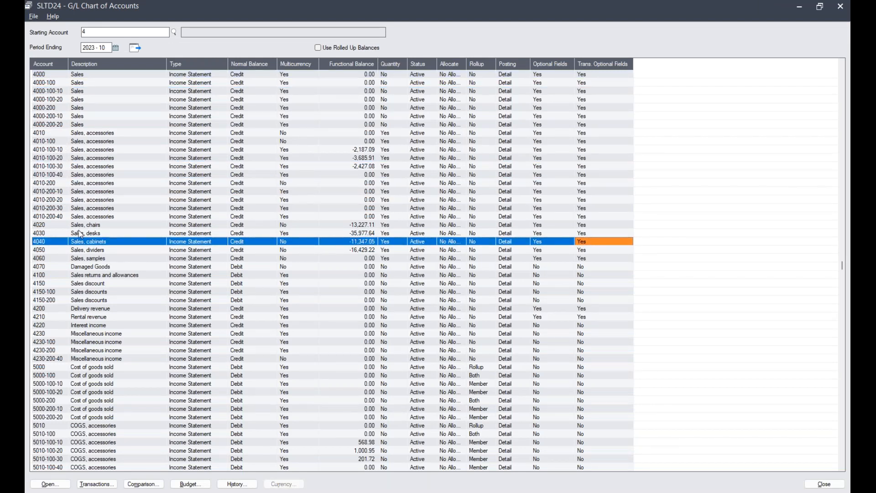
pyautogui.press('Down')
pyautogui.press('Down')
pyautogui.press('Down')
pyautogui.press('Down')
pyautogui.press('Down')
pyautogui.press('Down')
pyautogui.press('Down')
pyautogui.press('Down')
pyautogui.press('Down')
pyautogui.press('Down')
pyautogui.press('Down')
pyautogui.press('Down')
pyautogui.press('Down')
pyautogui.press('Down')
pyautogui.press('Down')
pyautogui.press('Down')
pyautogui.press('Down')
pyautogui.press('Down')
pyautogui.press('Down')
pyautogui.press('Down')
pyautogui.press('Down')
pyautogui.press('Down')
pyautogui.press('Down')
pyautogui.press('Down')
pyautogui.press('Down')
pyautogui.press('Down')
pyautogui.press('Down')
pyautogui.press('Down')
pyautogui.press('Down')
pyautogui.press('Down')
pyautogui.press('Down')
pyautogui.press('Down')
pyautogui.press('Down')
pyautogui.press('Down')
pyautogui.press('Down')
pyautogui.press('Down')
pyautogui.press('Down')
pyautogui.press('Down')
pyautogui.press('Down')
pyautogui.press('Down')
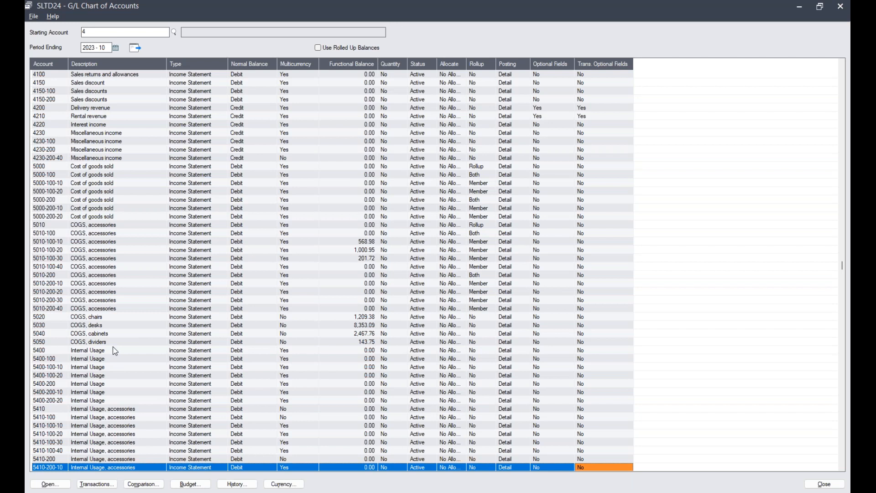
pyautogui.press('Down')
pyautogui.press('Down')
pyautogui.press('Down')
pyautogui.press('Up')
pyautogui.press('Up')
pyautogui.press('Up')
pyautogui.press('Up')
pyautogui.press('Up')
pyautogui.press('Up')
pyautogui.press('Up')
pyautogui.press('Up')
pyautogui.press('Up')
pyautogui.press('Up')
pyautogui.press('Up')
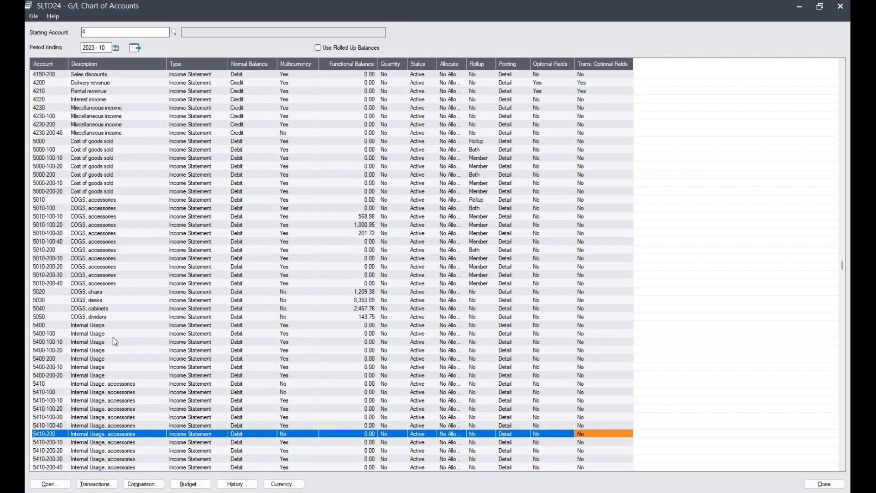
pyautogui.press('Up')
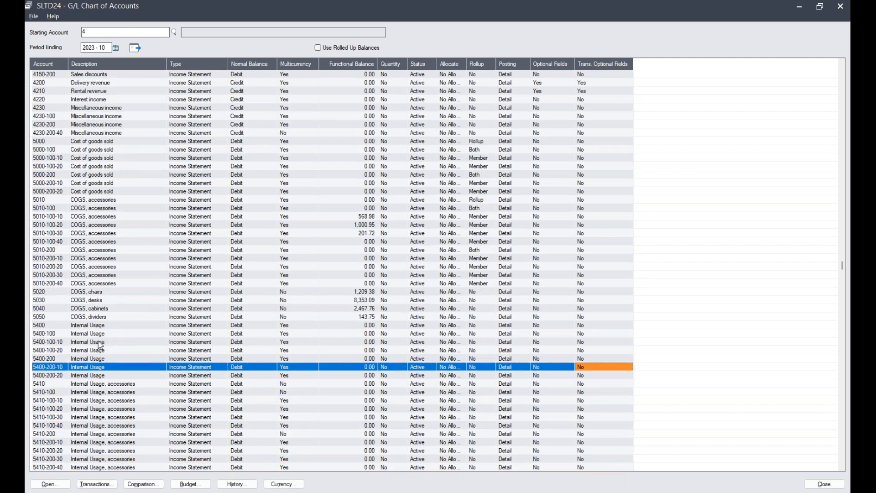
# - Open the G/L Accounts record of account 4230-100 Miscellaneous income from the Chart of Accounts
pyautogui.click(56, 116)
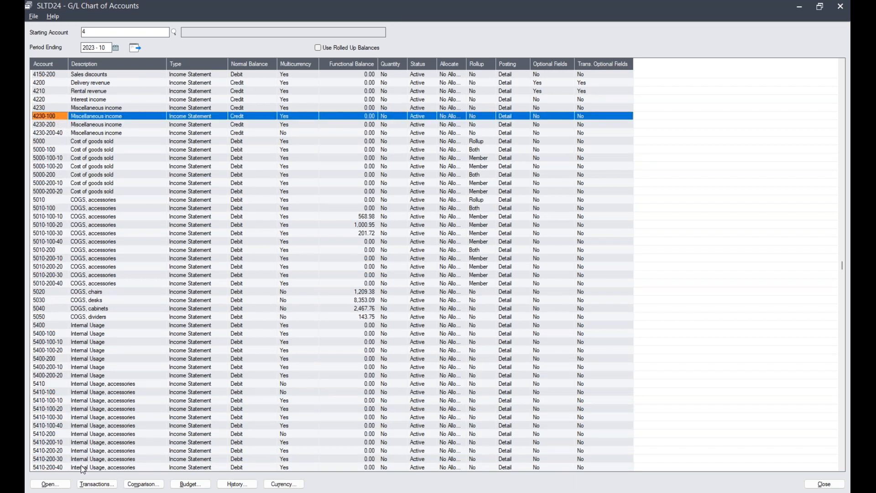
pyautogui.click(57, 485)
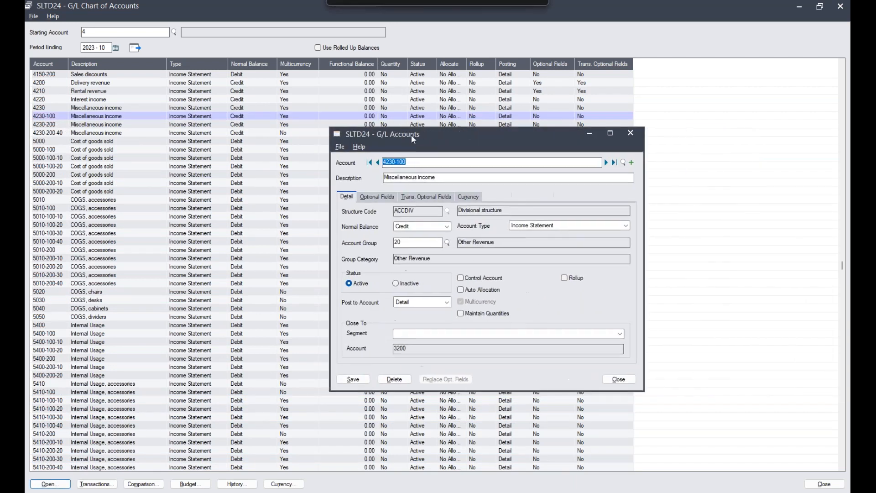
# - Review the Excel 2007 export settings for the Basic Account Profile and close them without exporting
pyautogui.click(269, 125)
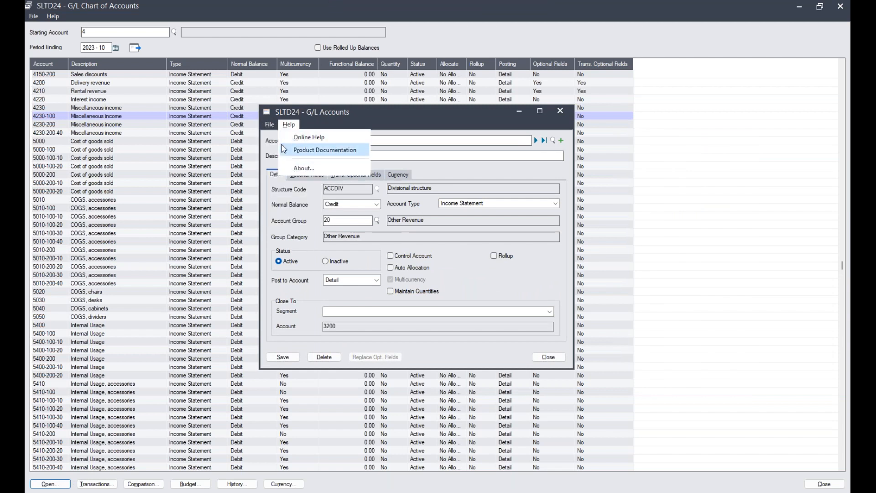
pyautogui.click(288, 201)
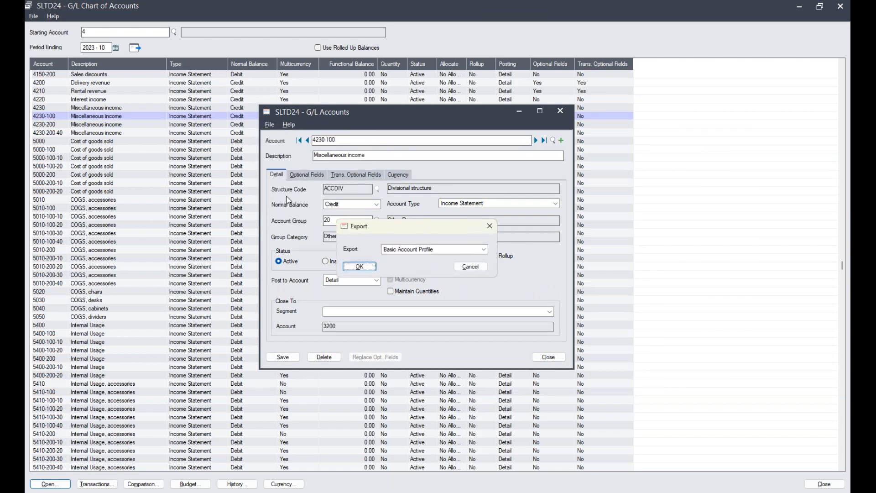
pyautogui.click(373, 266)
pyautogui.click(321, 175)
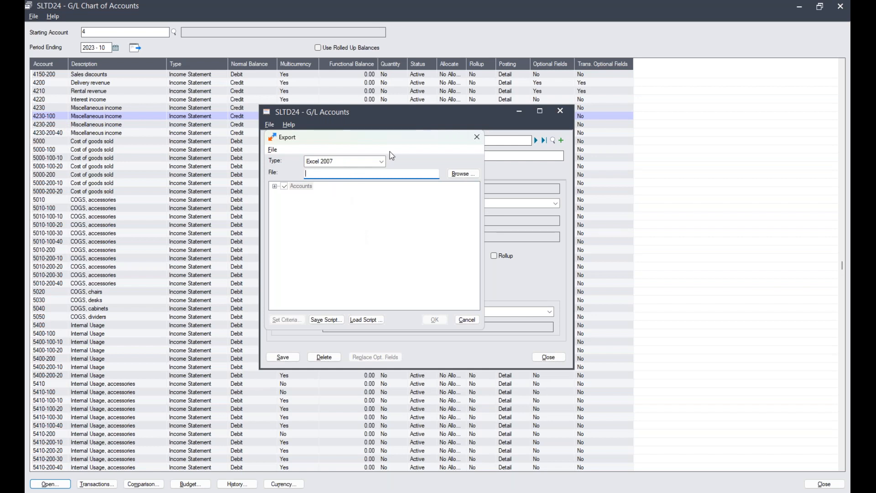
pyautogui.click(468, 320)
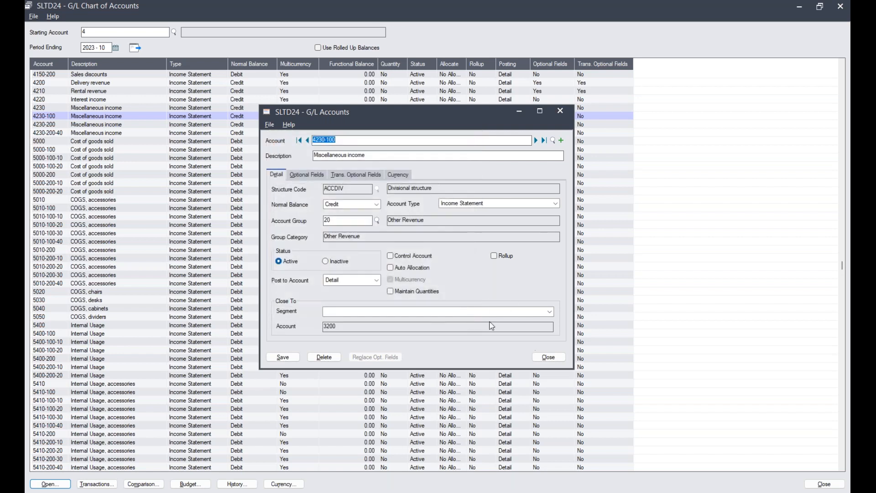
# - Close the record of account 4230-100 and open the Create Accounts window from G/L Accounts
pyautogui.click(552, 361)
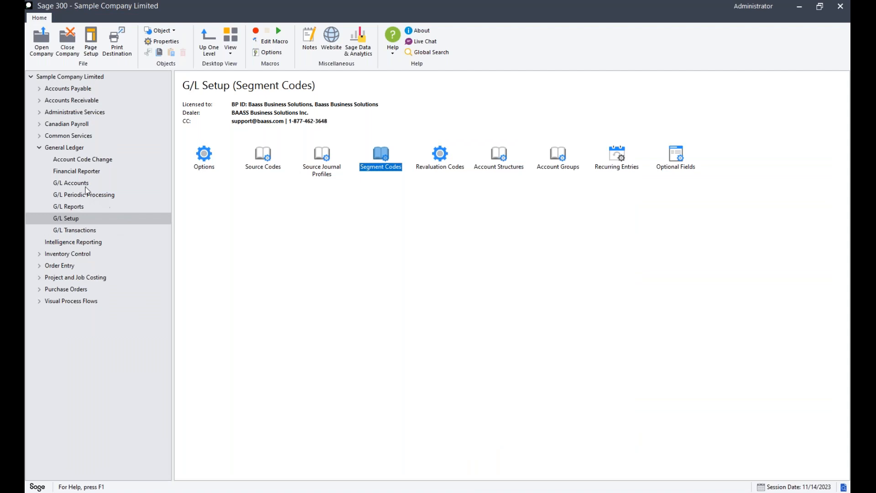
pyautogui.click(71, 182)
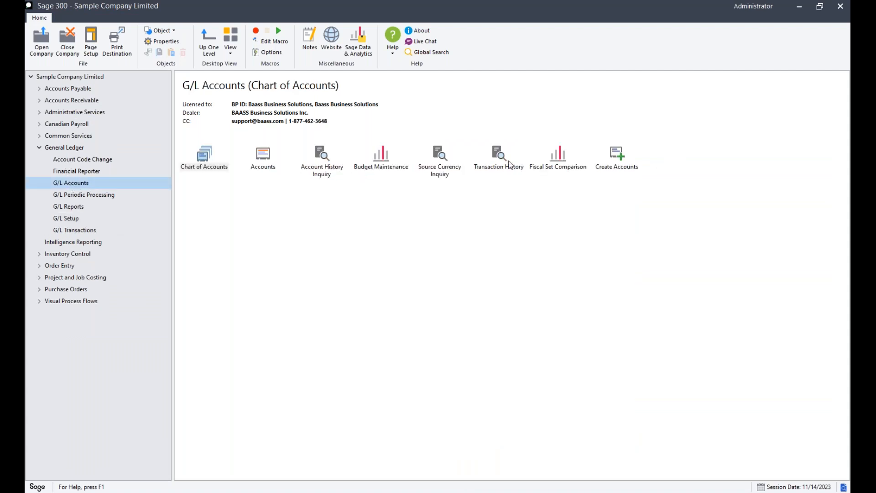
pyautogui.click(617, 157)
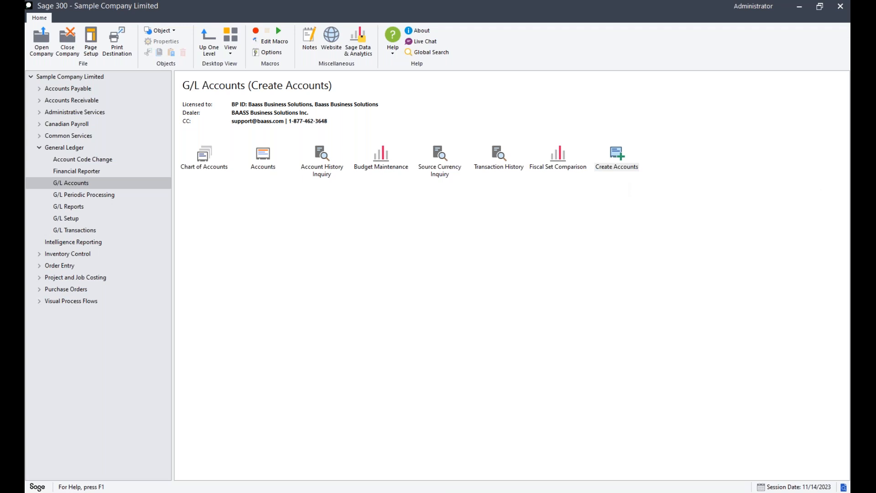
pyautogui.moveTo(678, 193); pyautogui.dragTo(576, 205)
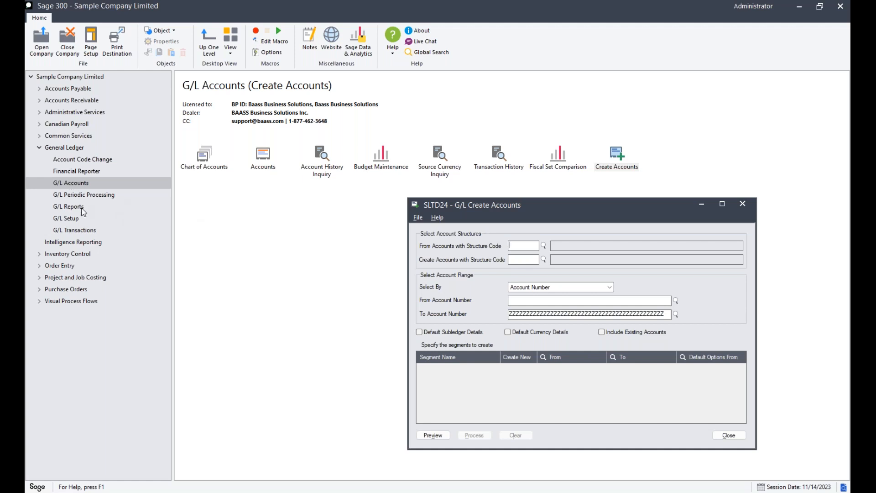
# - Return to the Chart of Accounts and reopen the record of account 4230-100 Miscellaneous income
pyautogui.moveTo(623, 491)
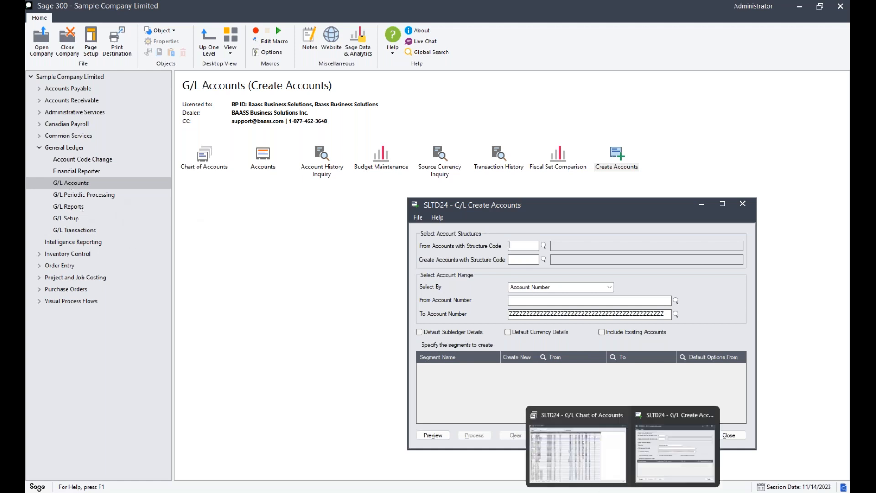
pyautogui.click(572, 445)
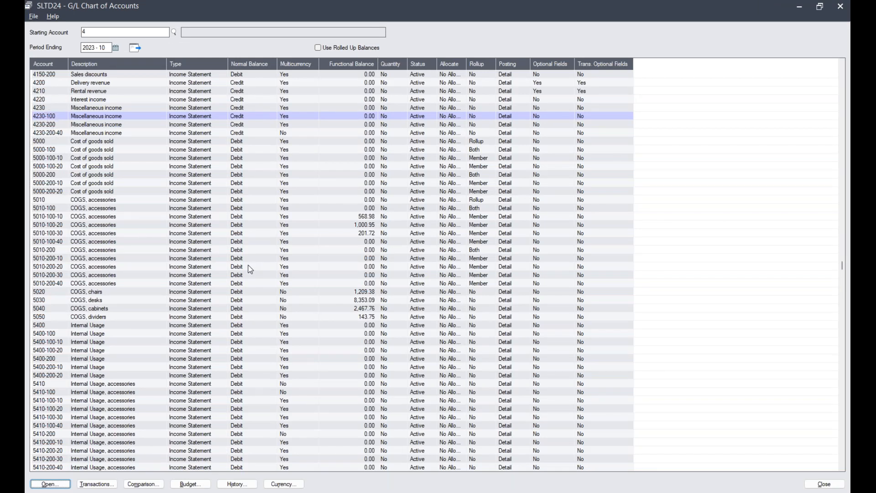
pyautogui.click(107, 116)
pyautogui.click(58, 482)
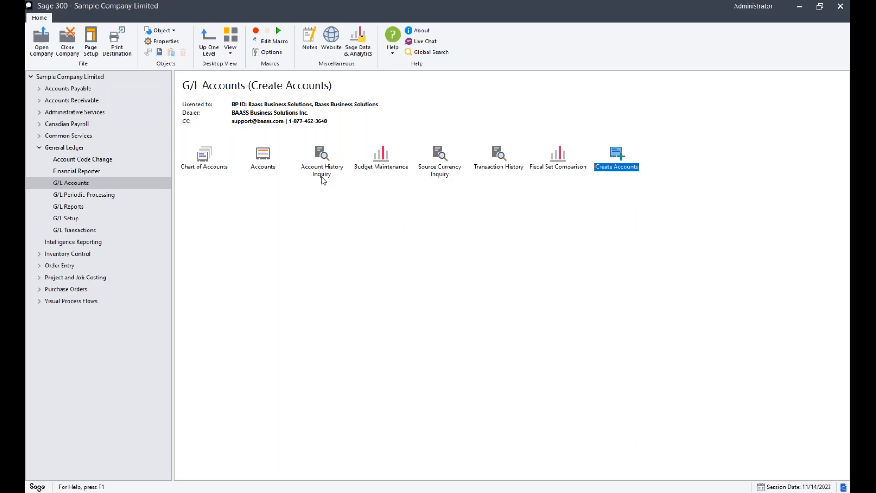
# - Review the segments used by the ACC, ACCDIV and REGION account structures in G/L Setup and close the structures
pyautogui.click(71, 219)
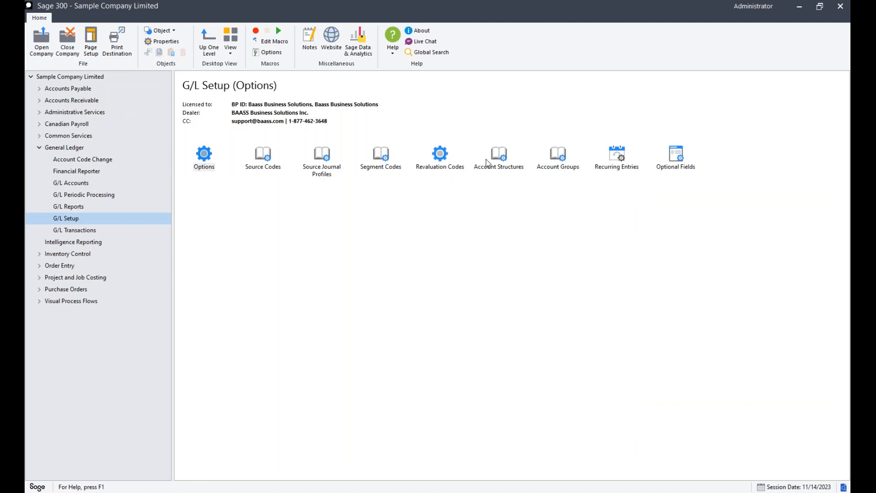
pyautogui.click(502, 160)
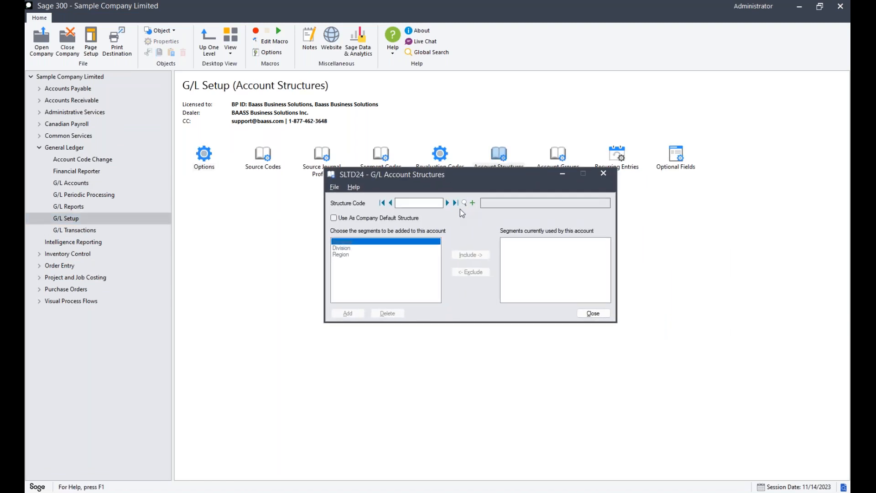
pyautogui.click(447, 203)
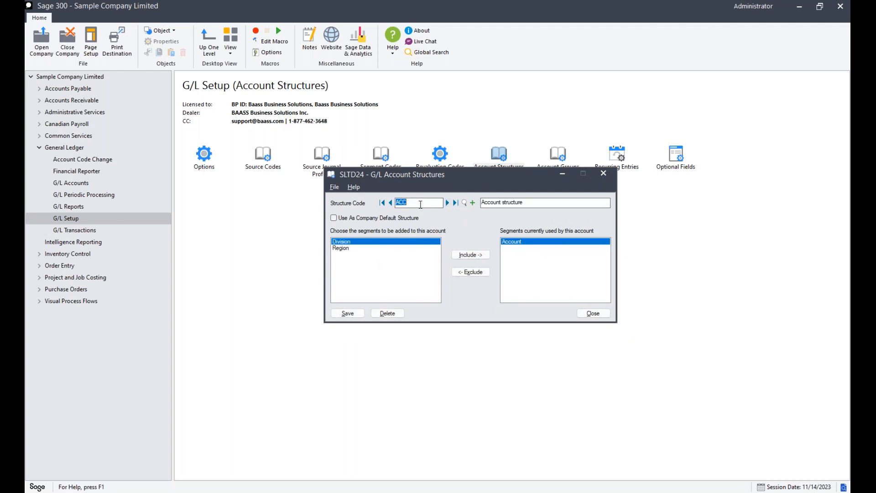
pyautogui.click(447, 203)
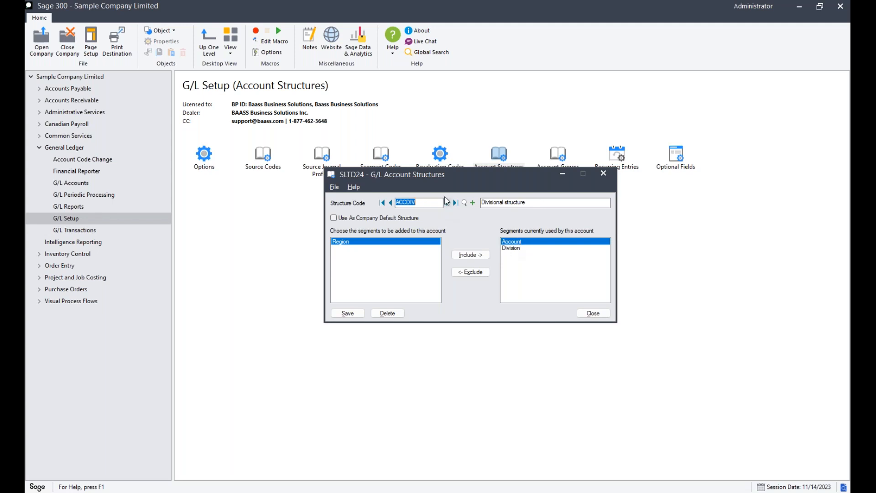
pyautogui.click(448, 204)
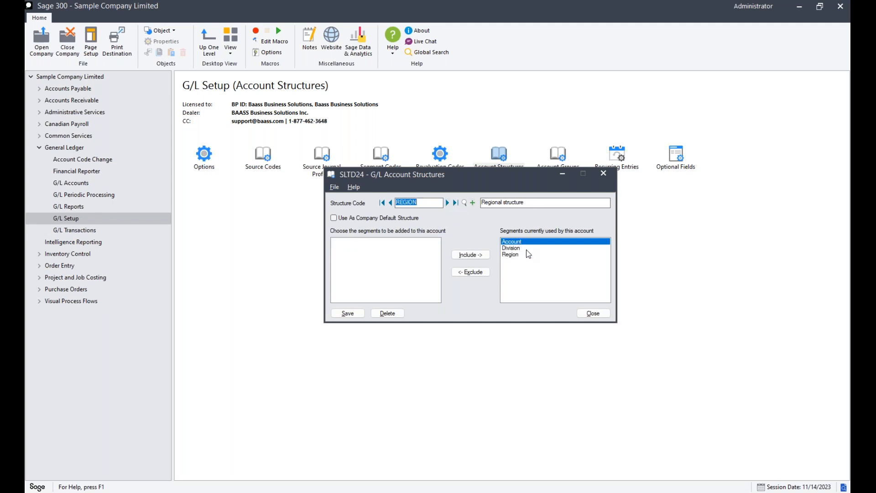
pyautogui.click(593, 313)
# - In Create Accounts, set both the source structure code and the structure code for new accounts to ACCDIV
pyautogui.moveTo(622, 491)
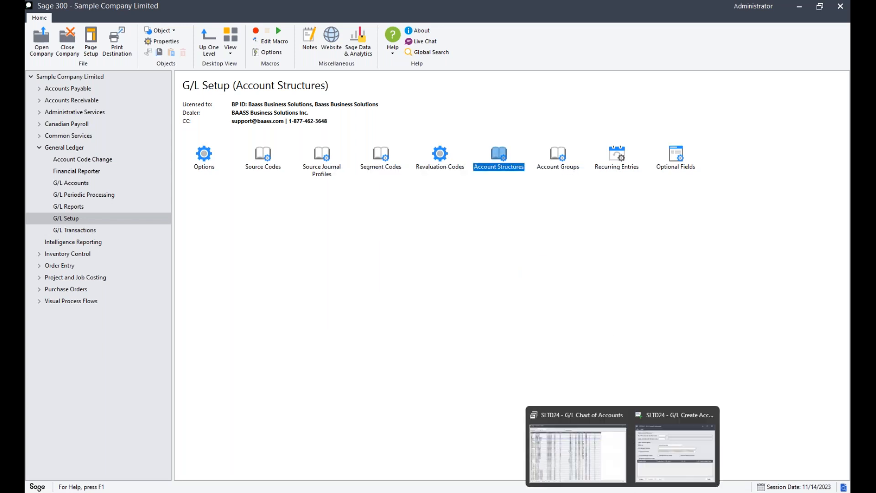
pyautogui.click(663, 458)
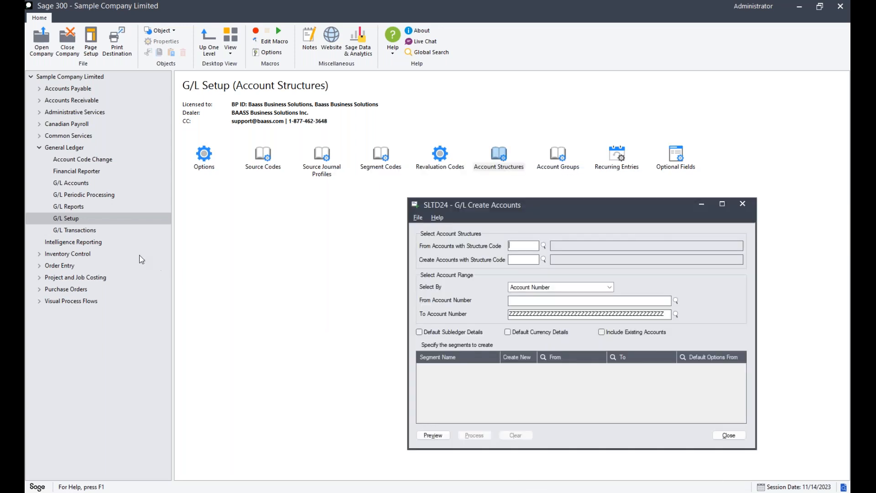
pyautogui.moveTo(579, 209); pyautogui.dragTo(538, 179)
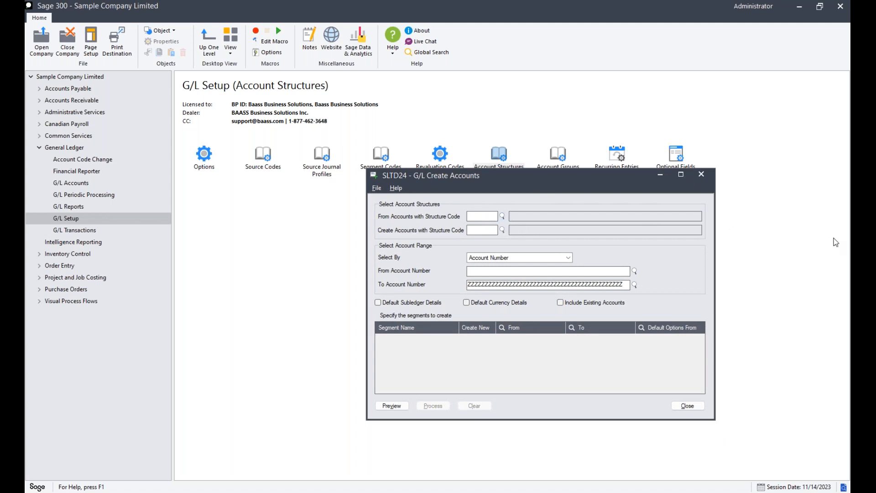
pyautogui.press('F5')
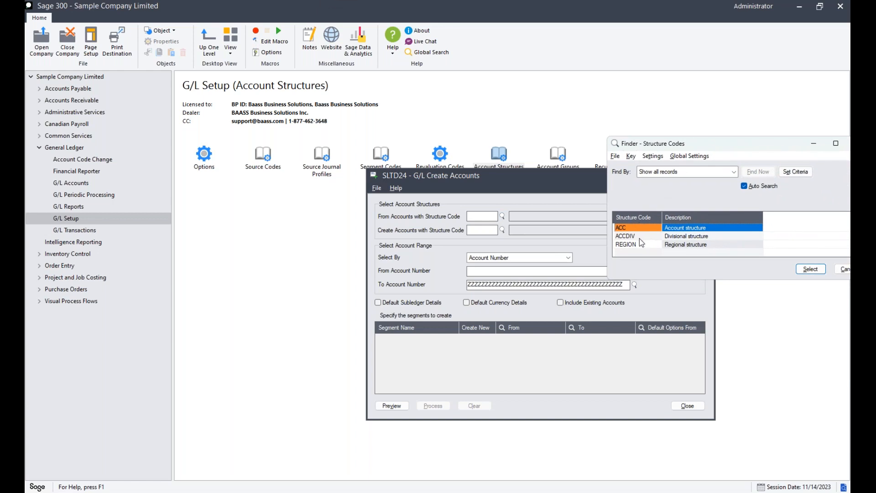
pyautogui.doubleClick(640, 237)
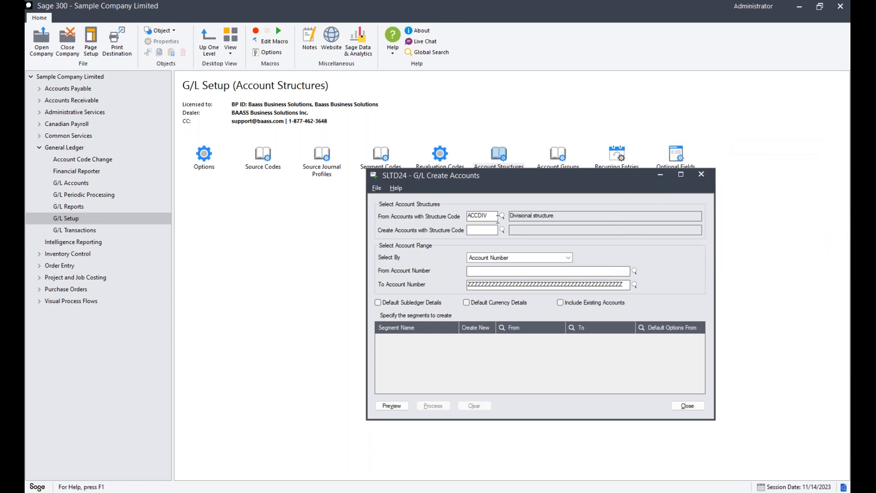
pyautogui.moveTo(486, 216); pyautogui.dragTo(457, 215)
pyautogui.click(488, 230)
pyautogui.write('ACCDIV')
pyautogui.press('Tab')
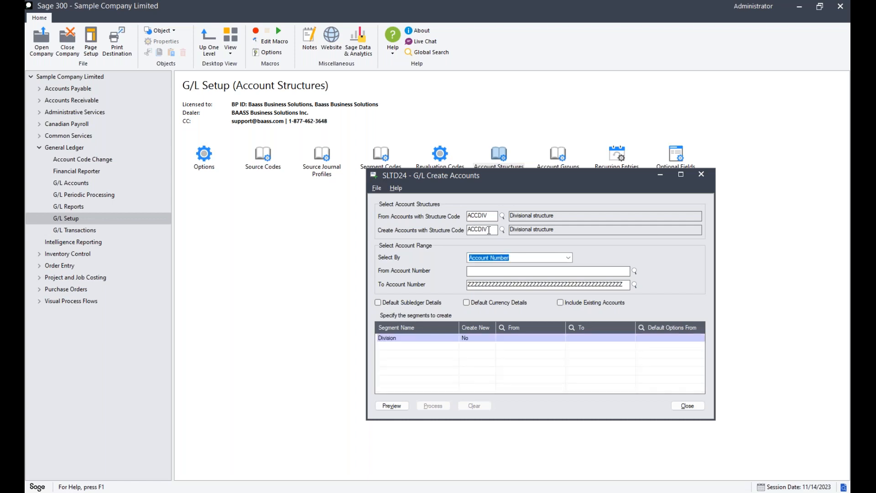
# - Select the source accounts by Segment, using the Division segment with segment code 100 Commercial
pyautogui.click(490, 217)
pyautogui.click(506, 258)
pyautogui.click(505, 259)
pyautogui.click(505, 258)
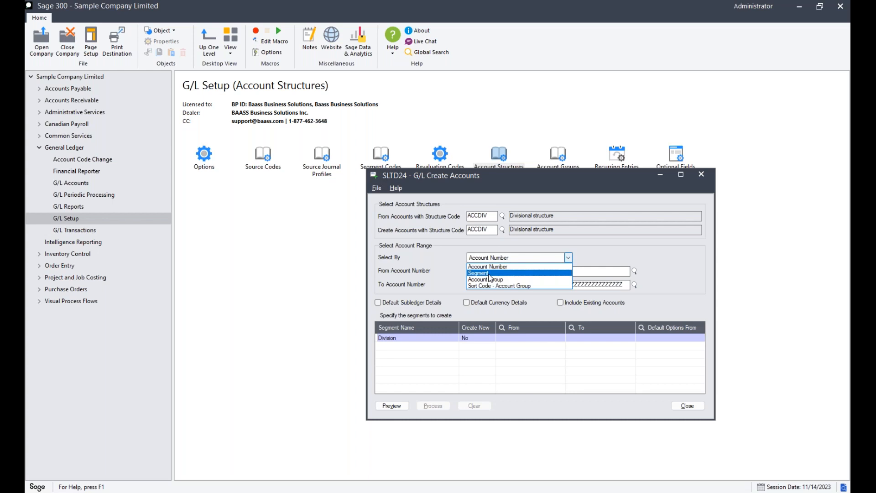
pyautogui.click(489, 274)
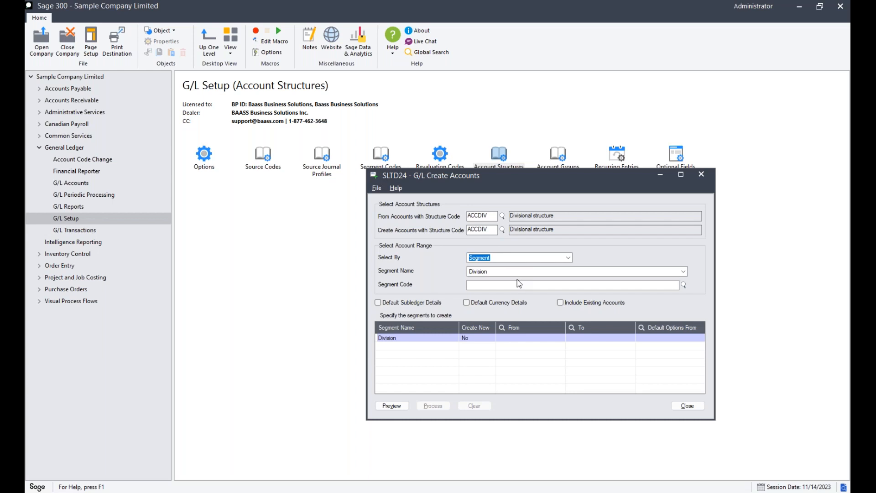
pyautogui.click(495, 283)
pyautogui.click(683, 285)
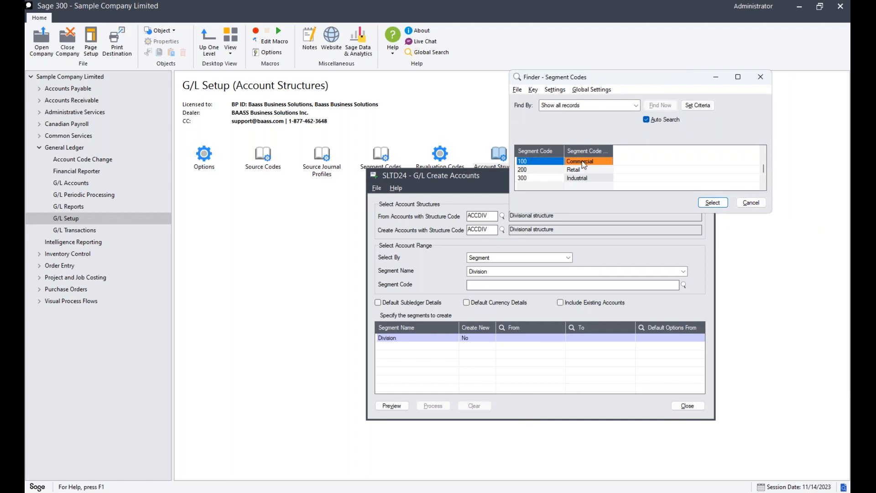
pyautogui.doubleClick(583, 164)
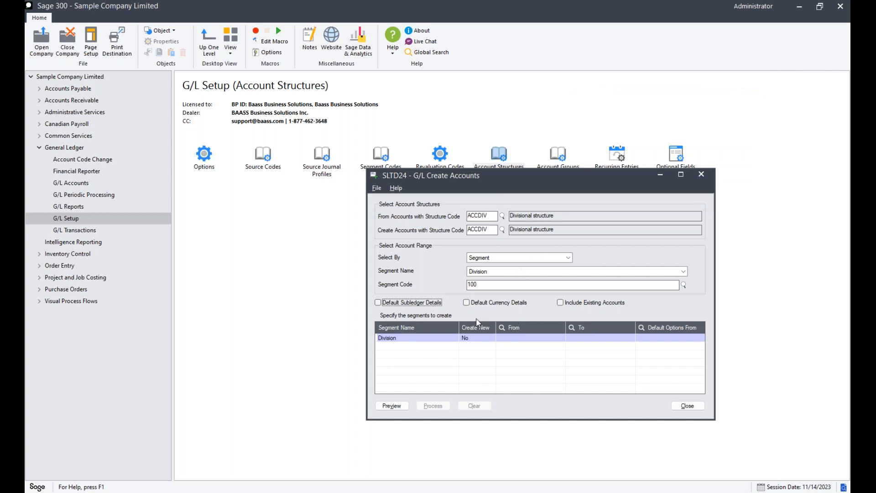
# - Enable Default Subledger Details, Default Currency Details and Include Existing Accounts for the new accounts
pyautogui.click(420, 303)
pyautogui.click(486, 304)
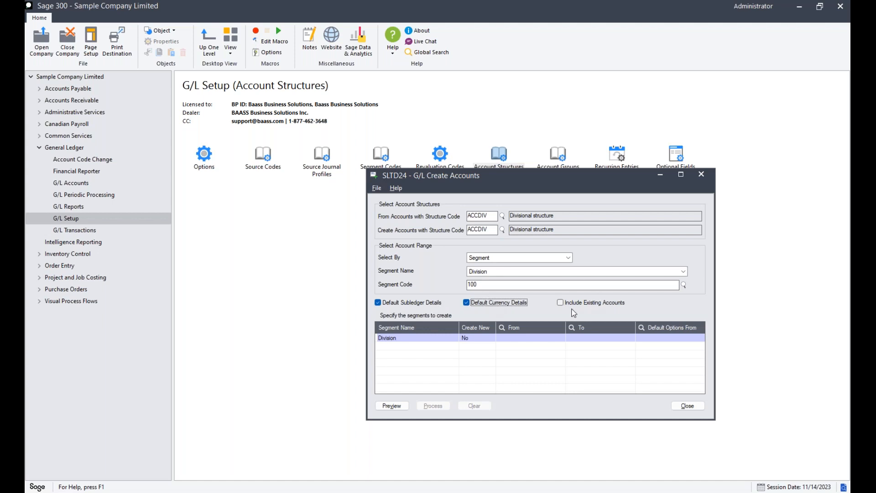
pyautogui.click(561, 303)
pyautogui.click(561, 303)
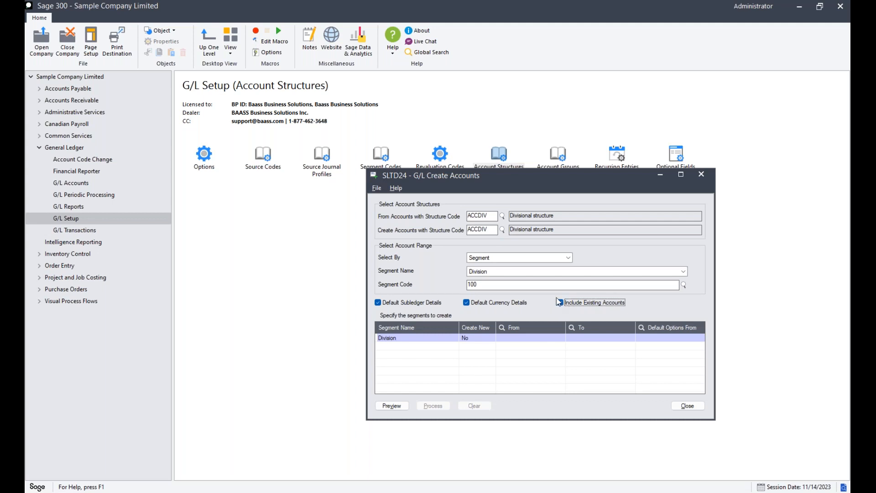
# - Set the Division segment to create new accounts for codes from 300 to 300
pyautogui.click(446, 338)
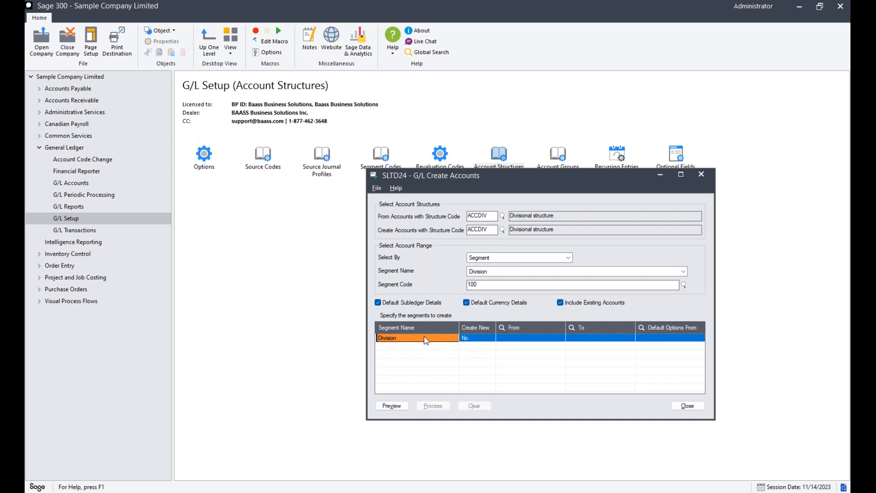
pyautogui.click(476, 340)
pyautogui.doubleClick(475, 340)
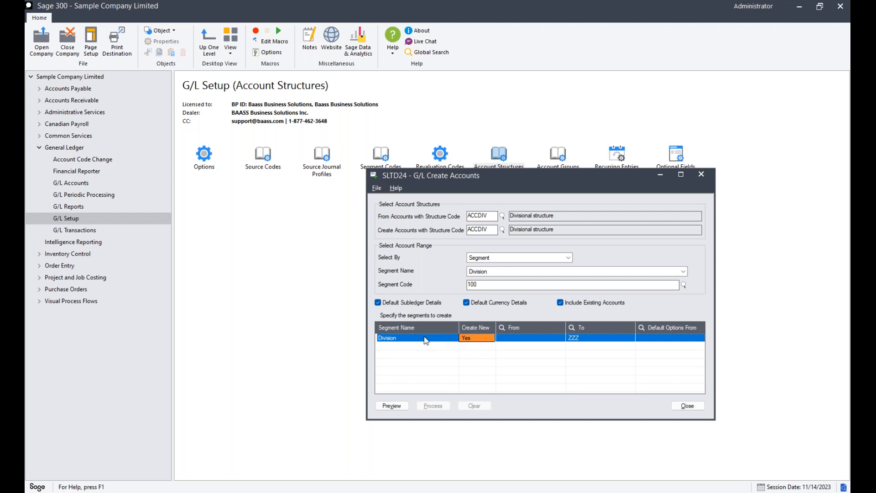
pyautogui.click(528, 339)
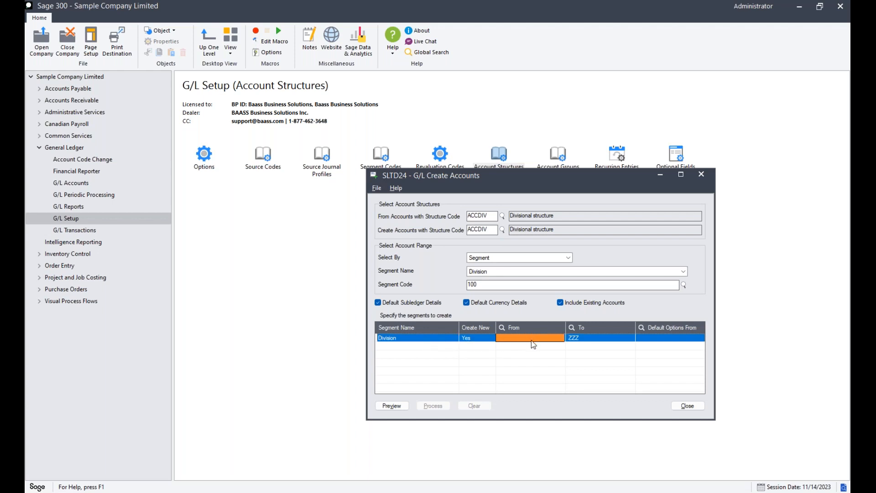
pyautogui.write('300')
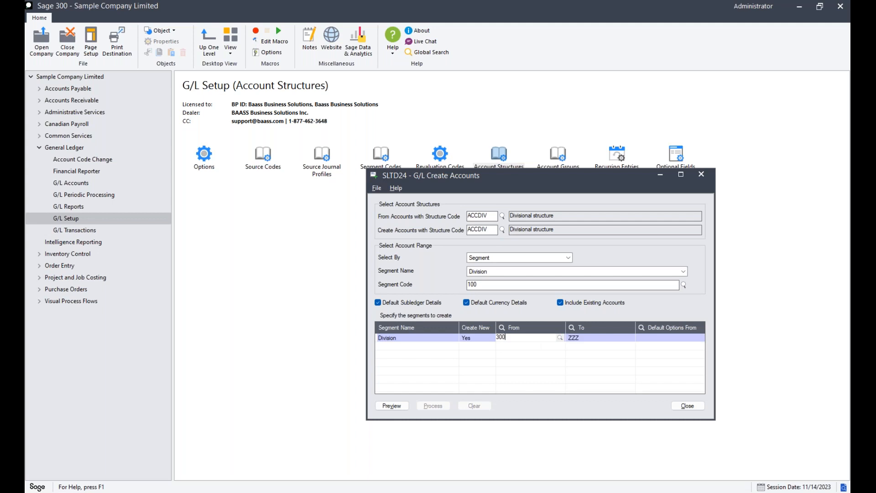
pyautogui.press('Tab')
pyautogui.write('3')
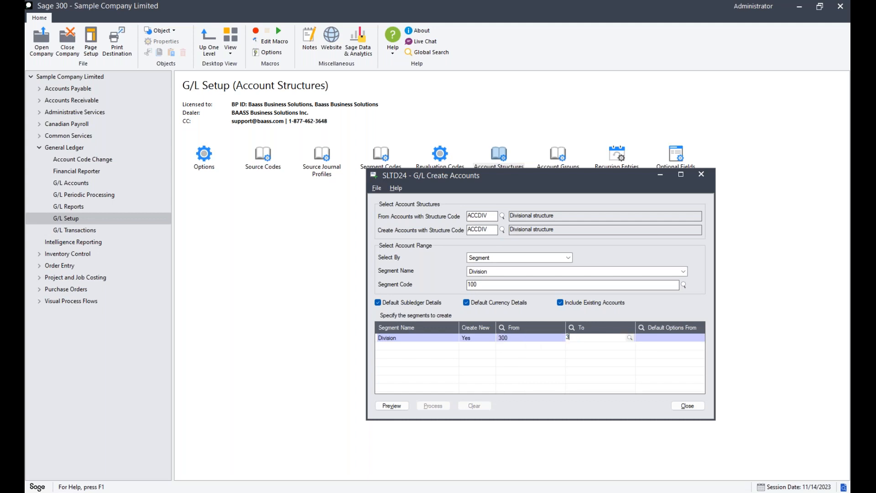
pyautogui.press('Tab')
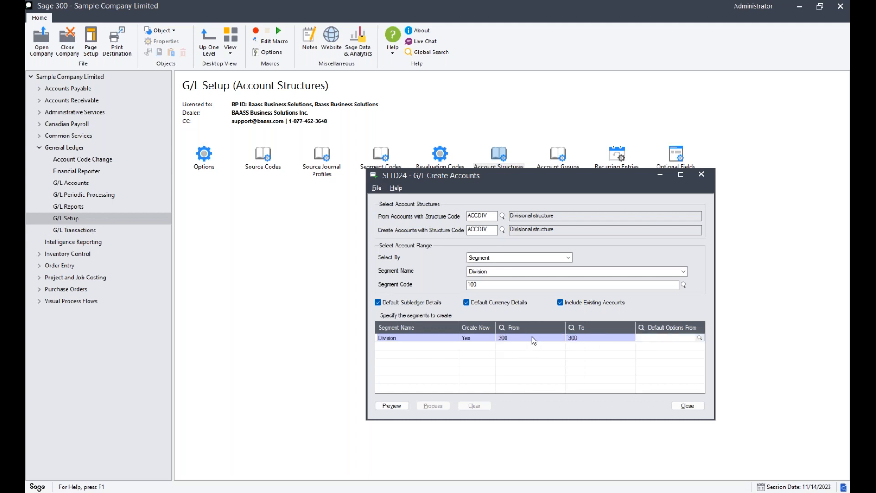
pyautogui.click(588, 338)
pyautogui.click(537, 340)
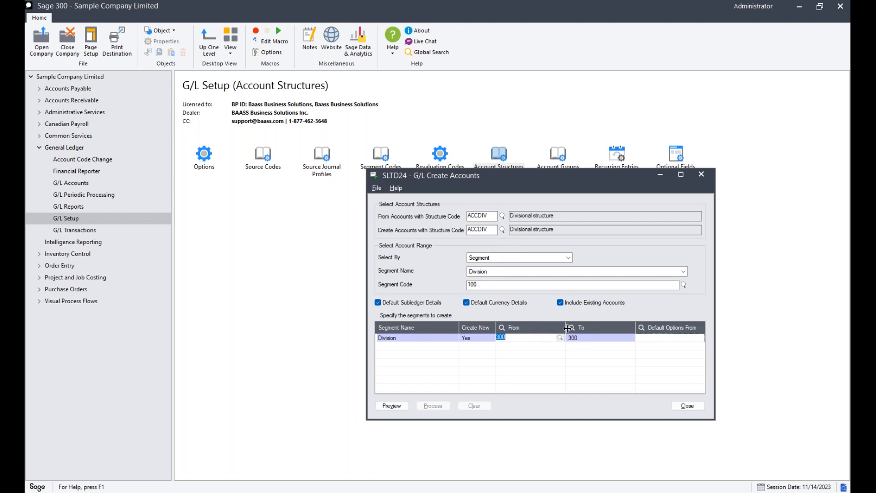
pyautogui.click(586, 343)
pyautogui.write('40')
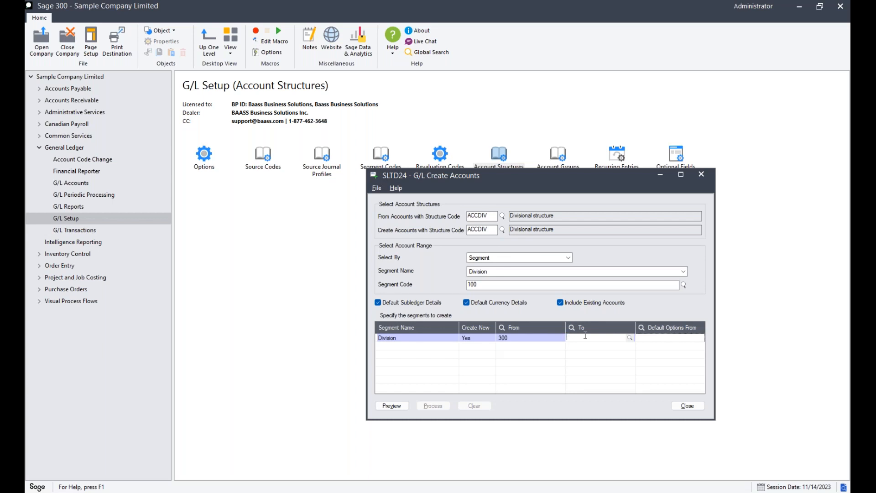
pyautogui.press('Tab')
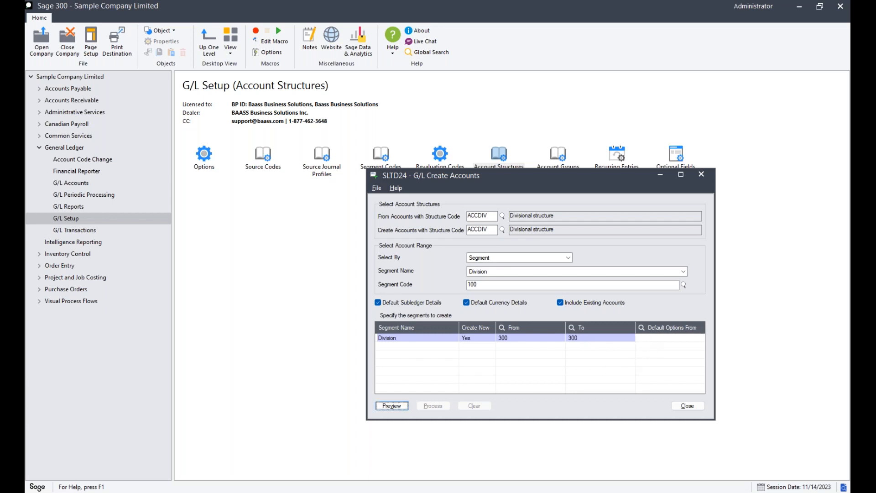
# - Set the Division segment's default options to come from segment code 100
pyautogui.write('100')
pyautogui.press('Tab')
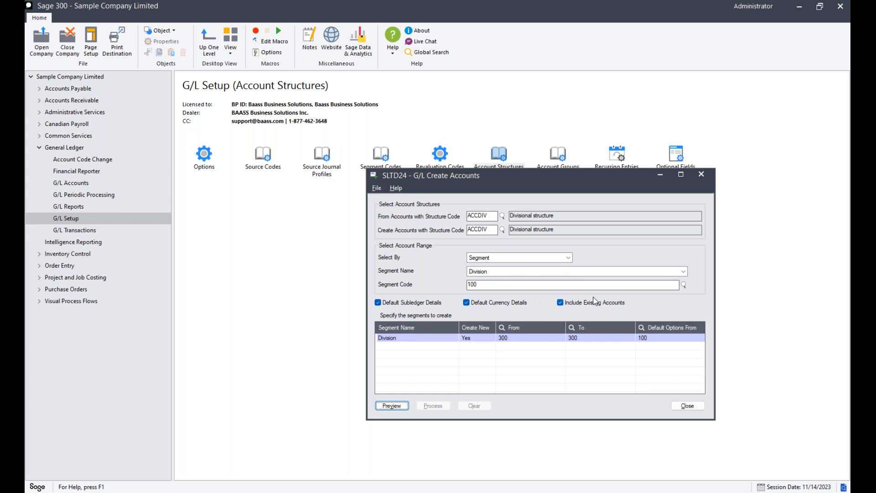
pyautogui.click(663, 341)
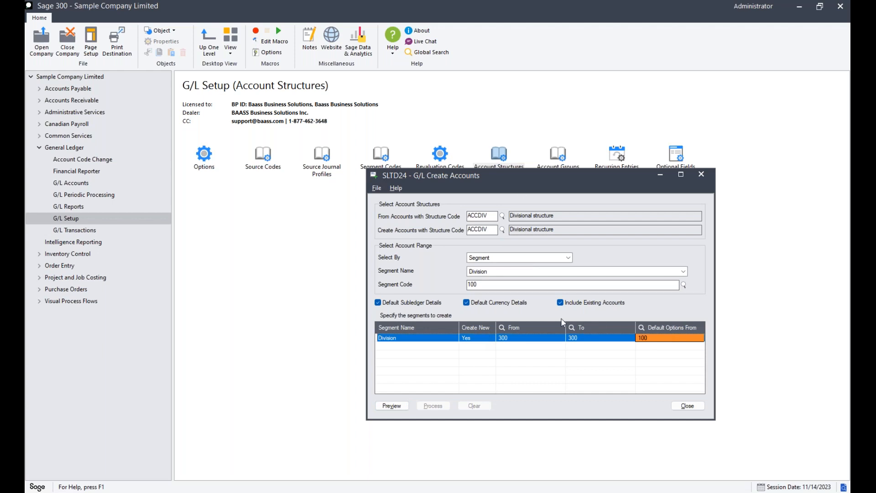
# - Switch to the G/L Chart of Accounts and review division 100 source accounts such as 4150-100, 4230-100 and 5000-100-10
pyautogui.moveTo(532, 181); pyautogui.dragTo(491, 155)
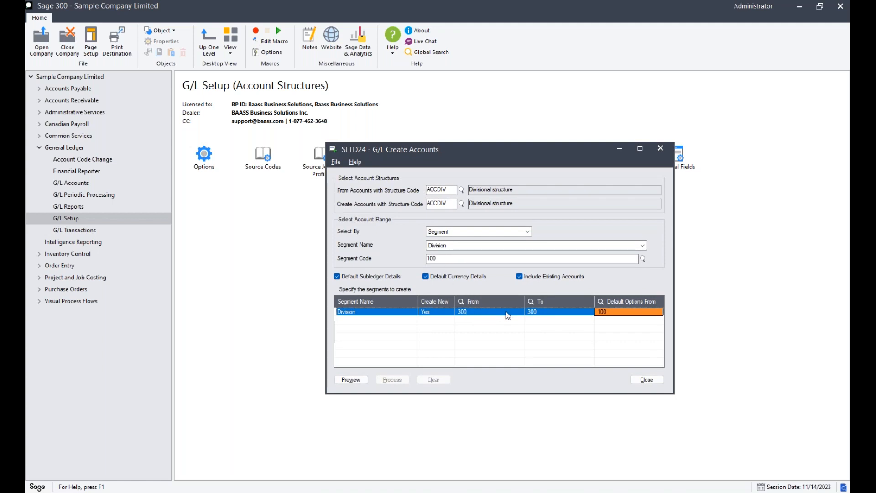
pyautogui.moveTo(610, 491)
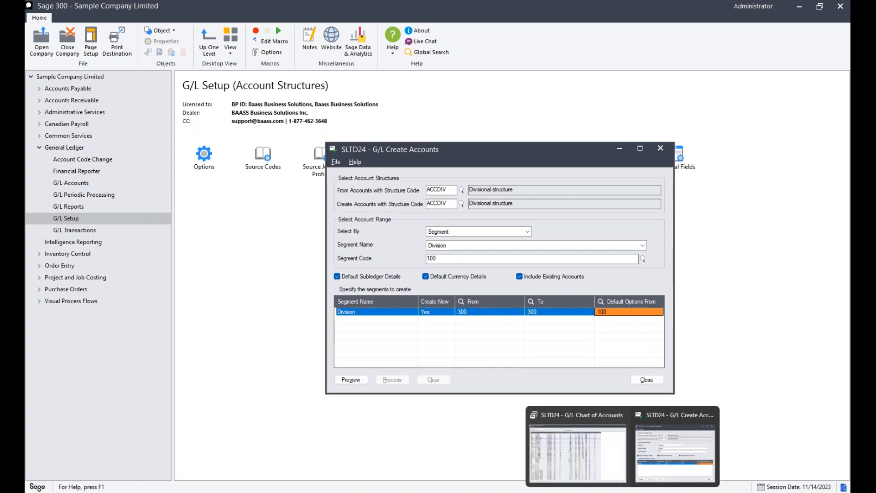
pyautogui.click(593, 463)
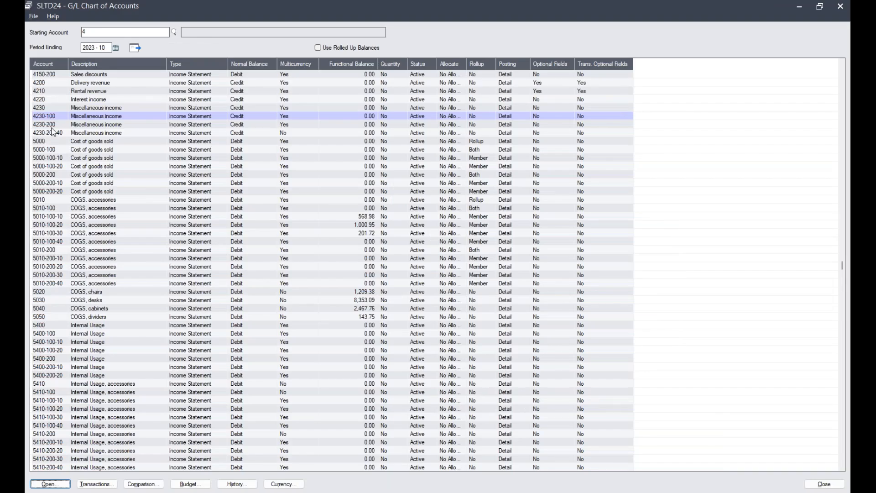
pyautogui.click(56, 91)
pyautogui.press('Up')
pyautogui.press('Up')
pyautogui.press('Up')
pyautogui.press('Up')
pyautogui.press('Up')
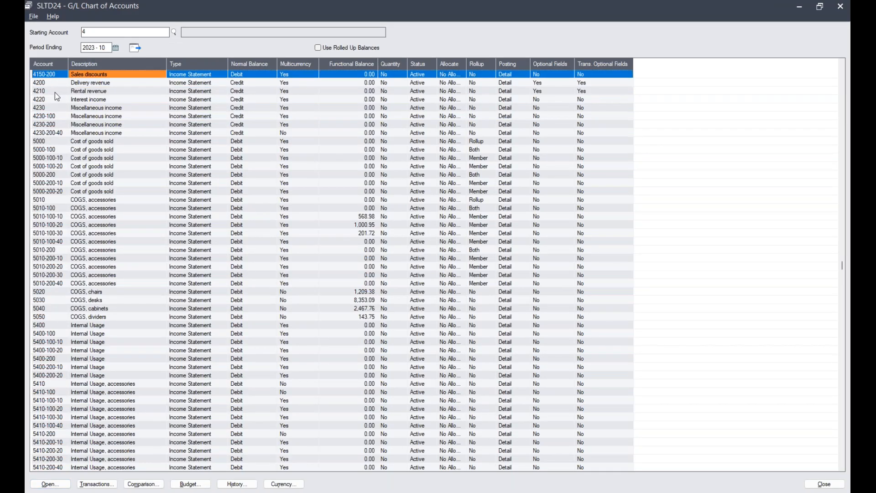
pyautogui.click(50, 94)
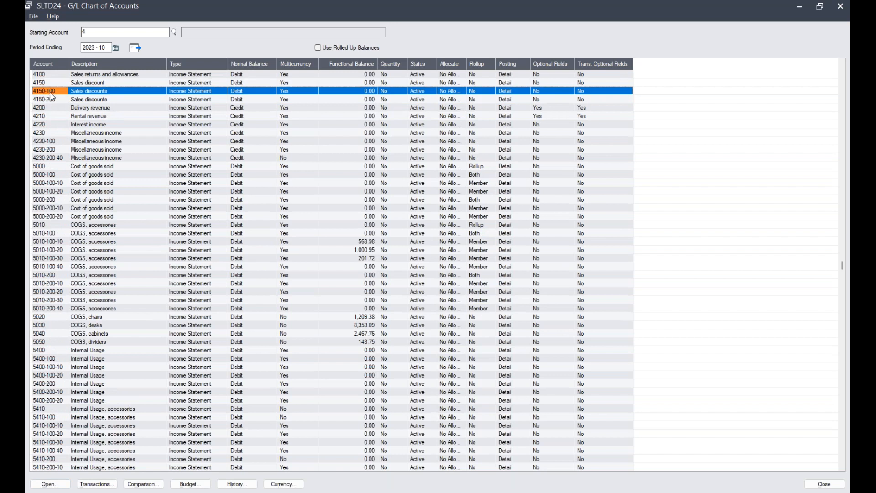
pyautogui.click(54, 141)
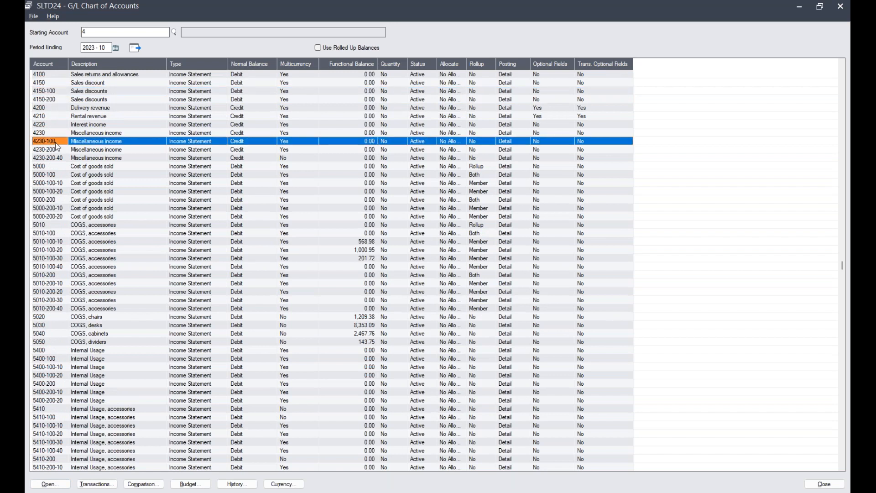
pyautogui.click(54, 177)
pyautogui.click(54, 181)
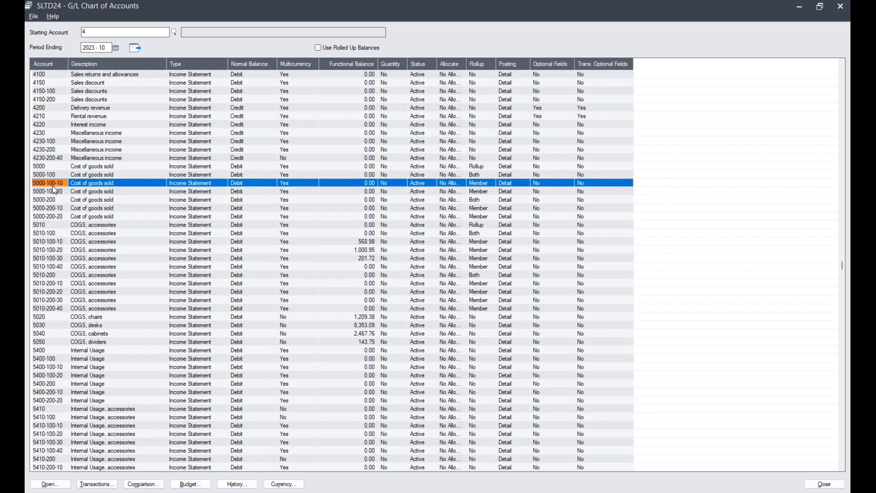
# - Return to the G/L Create Accounts window and generate the preview of the division 300 accounts, dismissing the completion message
pyautogui.moveTo(623, 492)
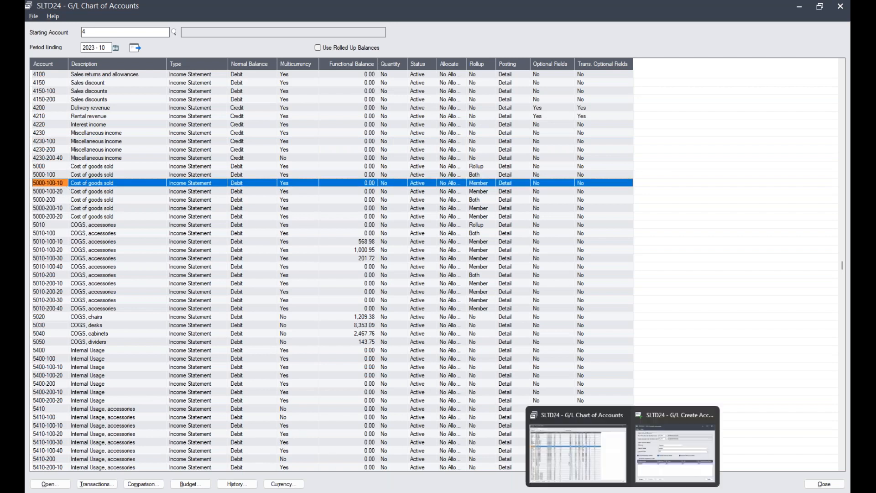
pyautogui.click(670, 459)
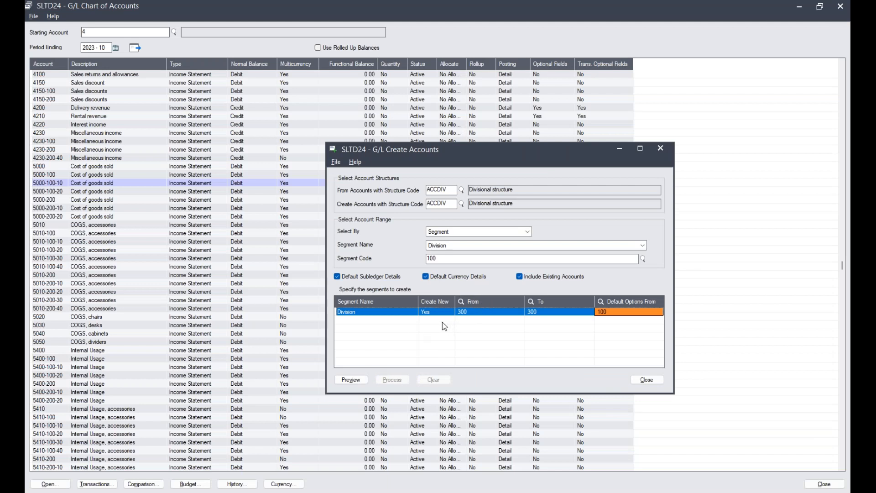
pyautogui.click(354, 382)
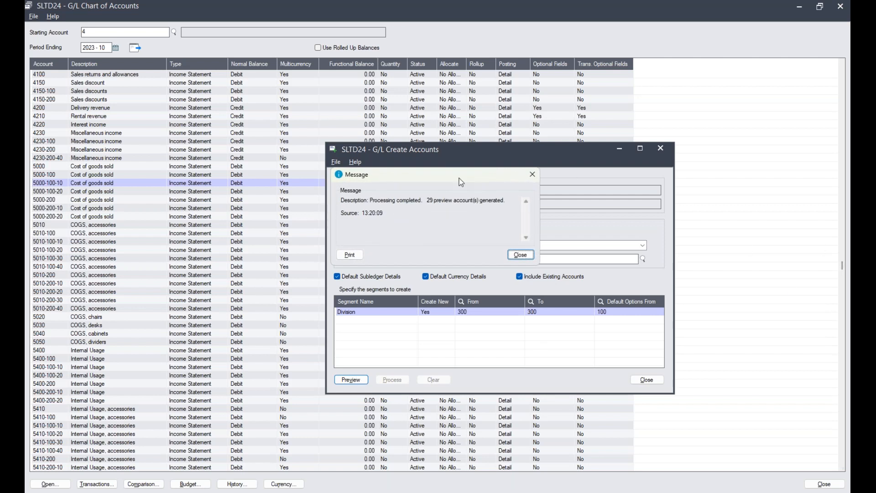
pyautogui.click(521, 255)
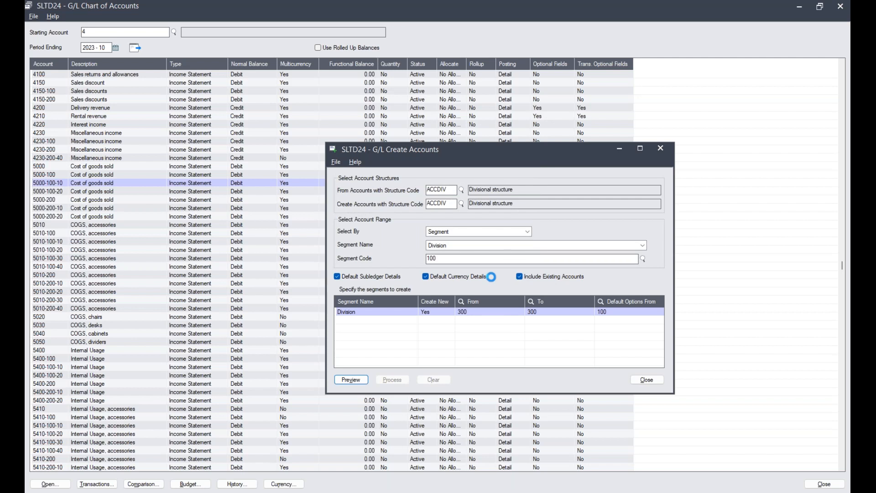
# - Reposition the G/L Create Accounts Preview window over the Create Accounts window and narrow its Account column
pyautogui.moveTo(820, 202); pyautogui.dragTo(612, 144)
pyautogui.scroll(-2, 406, 261)
pyautogui.scroll(2, 407, 259)
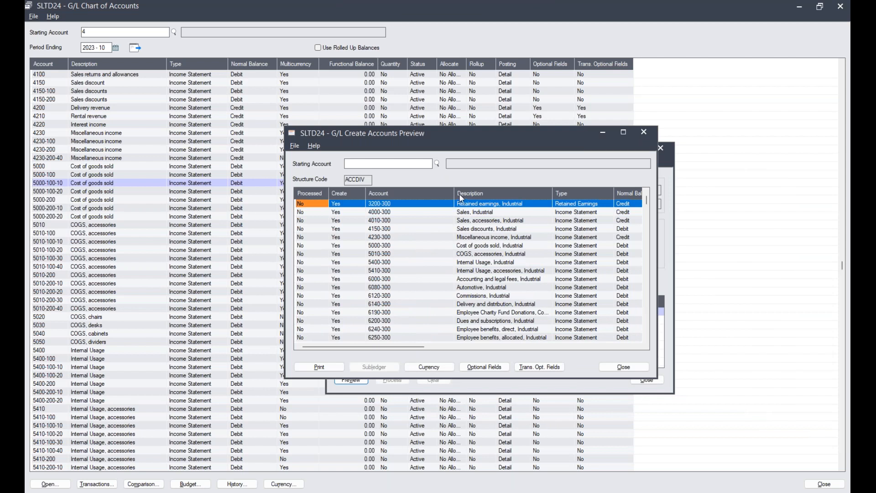
pyautogui.moveTo(454, 192); pyautogui.dragTo(407, 193)
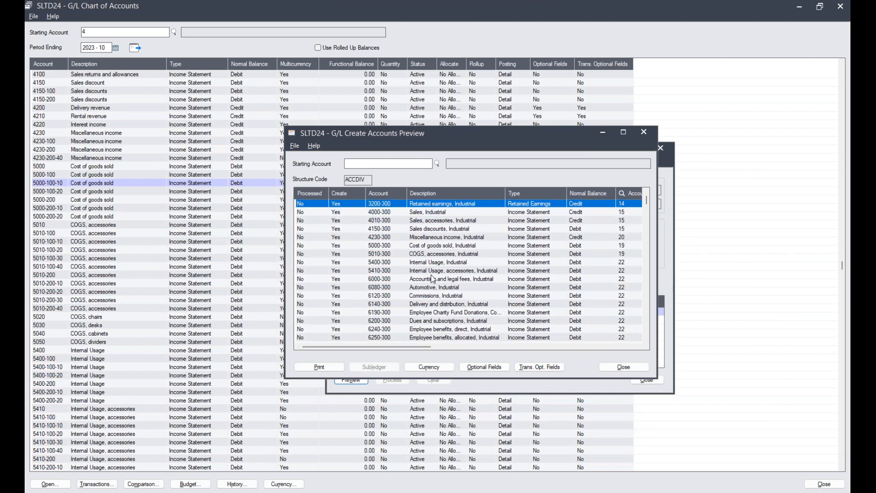
# - Examine the previewed accounts' descriptions, types, normal balances, account groups, multicurrency, default currency and quantity settings
pyautogui.click(427, 205)
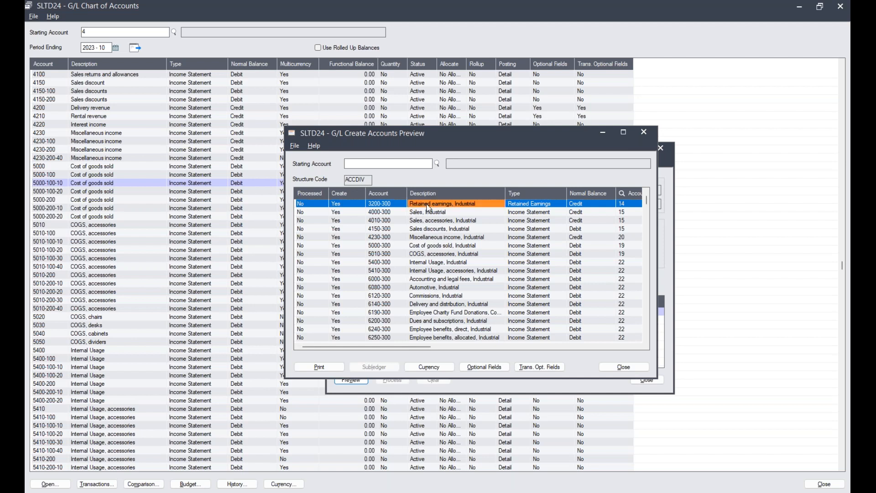
pyautogui.click(460, 210)
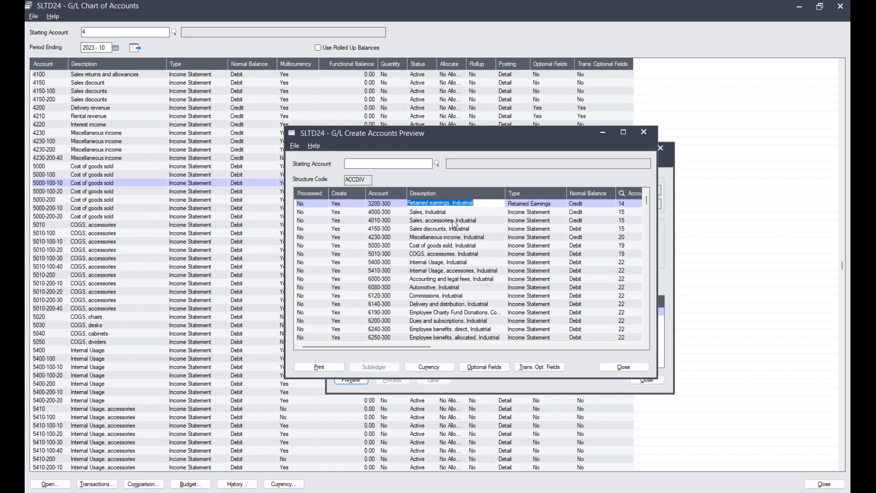
pyautogui.click(454, 212)
pyautogui.click(452, 213)
pyautogui.click(543, 213)
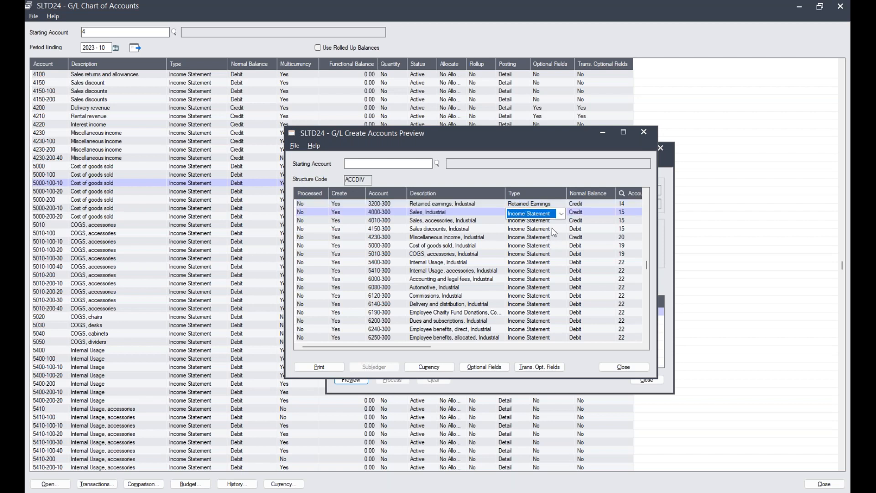
pyautogui.press('Tab')
pyautogui.press('Tab')
pyautogui.press('Tab')
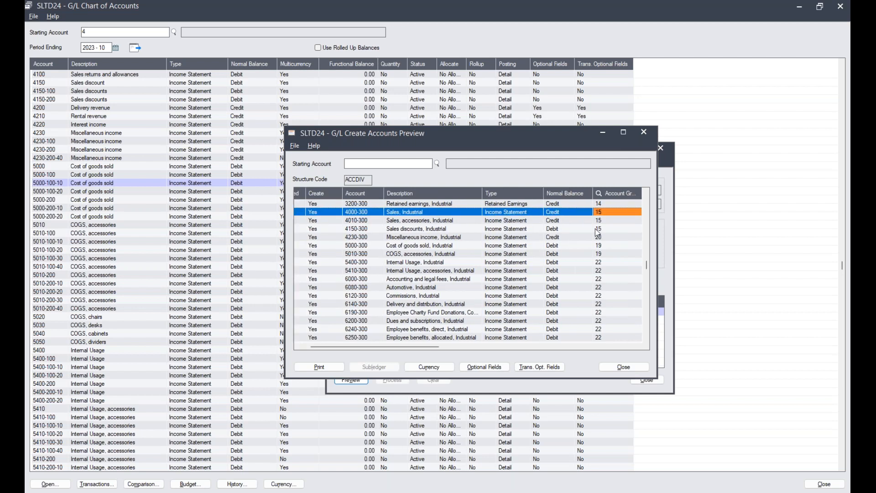
pyautogui.click(560, 214)
pyautogui.click(612, 215)
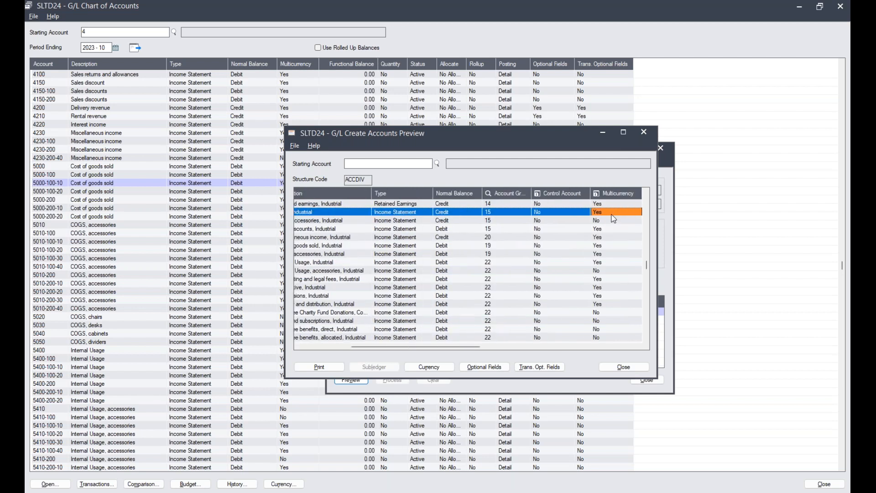
pyautogui.press('Tab')
pyautogui.press('Tab')
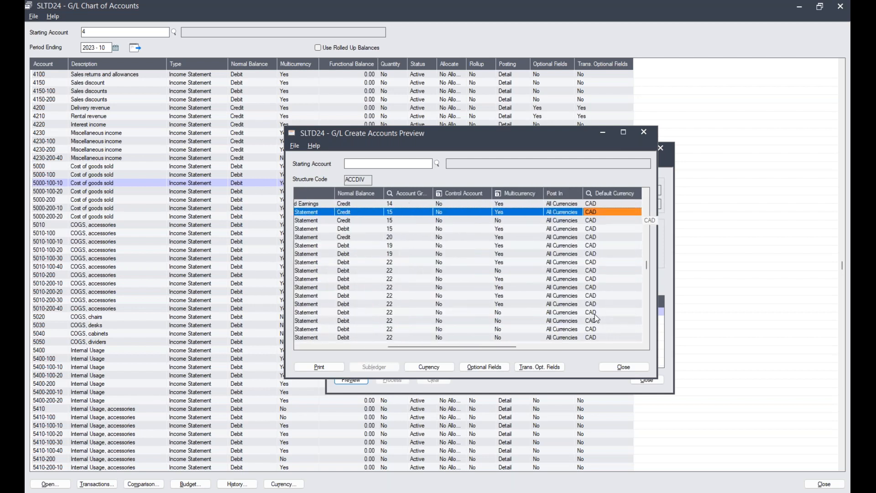
pyautogui.press('Tab')
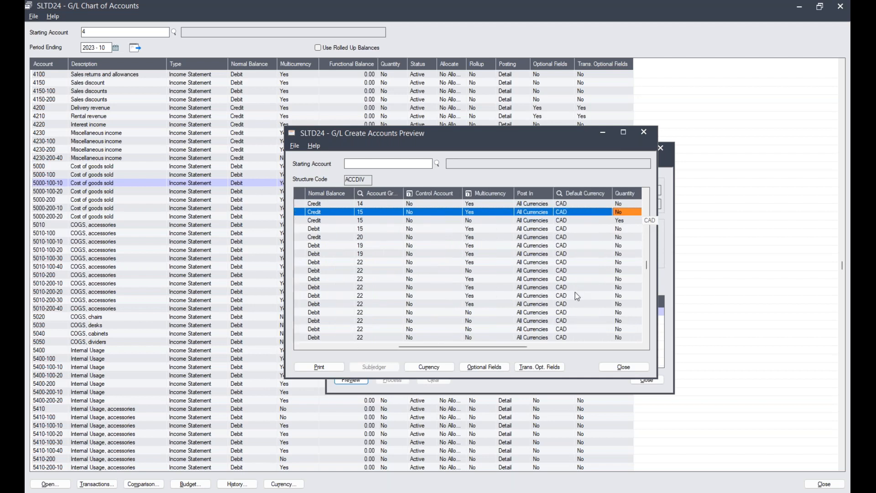
pyautogui.doubleClick(571, 254)
pyautogui.click(518, 248)
pyautogui.moveTo(458, 347); pyautogui.dragTo(341, 346)
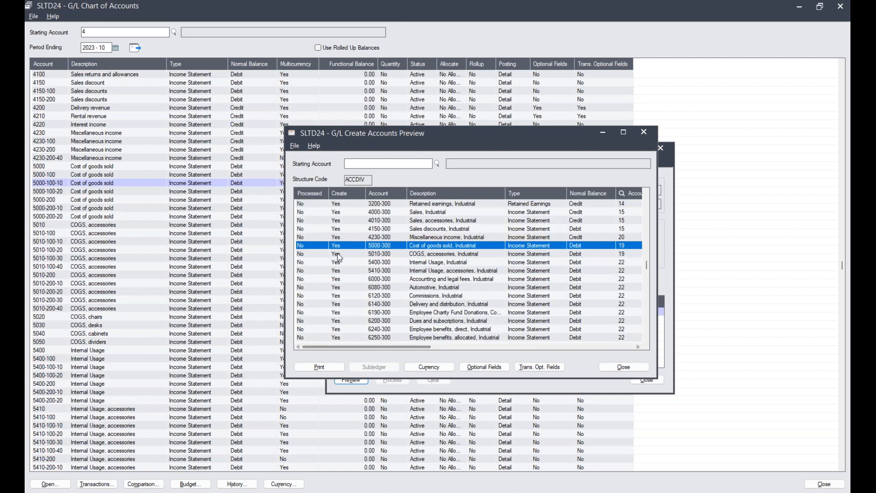
# - Examine the Create setting across the previewed accounts, including 6700-300 Utilities, Industrial, and return to the first account
pyautogui.click(346, 203)
pyautogui.click(348, 209)
pyautogui.scroll(-7, 347, 205)
pyautogui.scroll(-3, 394, 303)
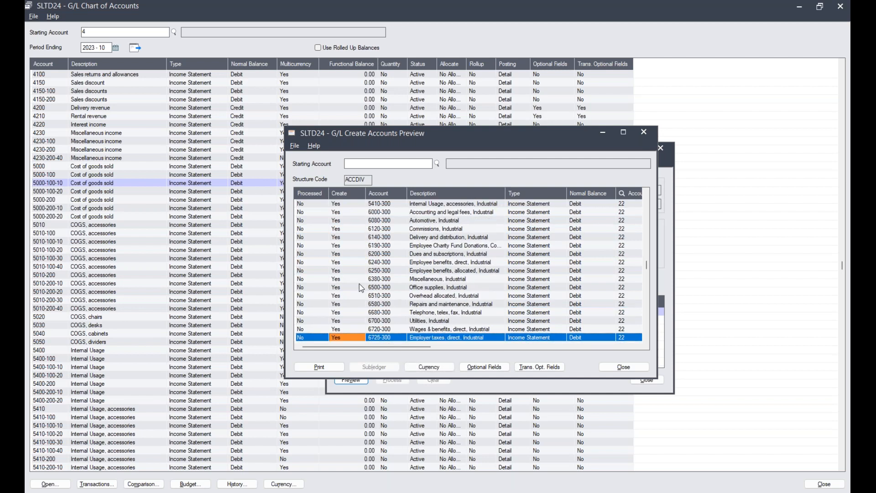
pyautogui.scroll(7, 381, 279)
pyautogui.scroll(3, 382, 279)
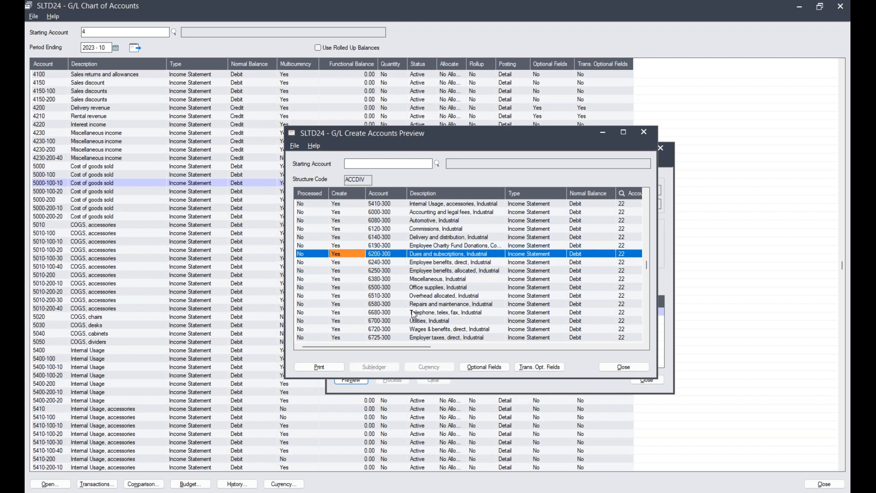
pyautogui.click(392, 323)
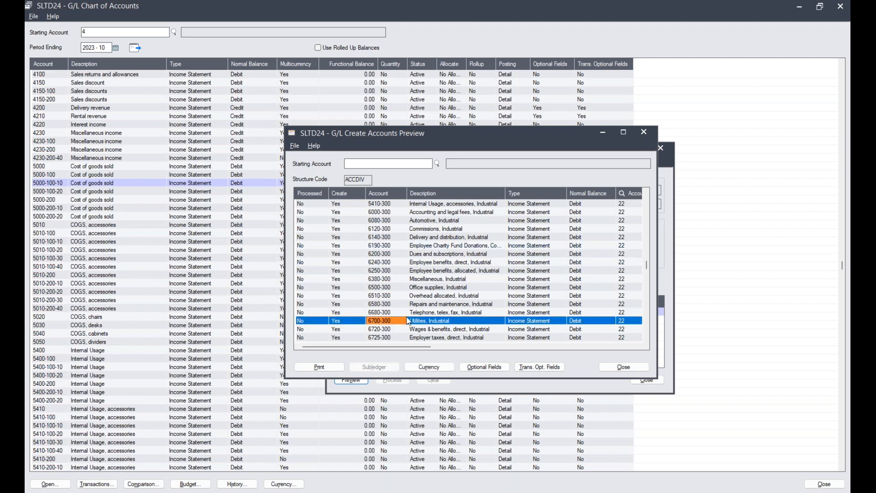
pyautogui.doubleClick(344, 323)
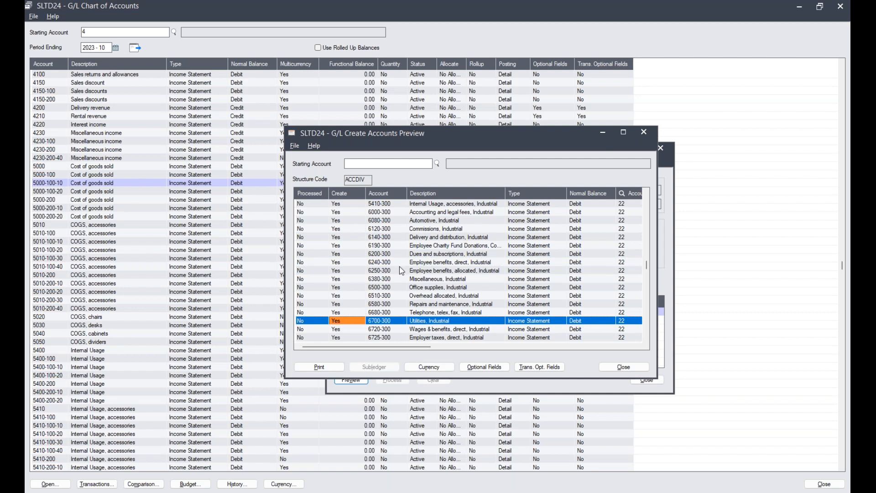
pyautogui.press('Up')
pyautogui.press('Up')
pyautogui.press('Up')
pyautogui.press('Up')
pyautogui.press('Up')
pyautogui.press('Up')
pyautogui.press('Up')
pyautogui.press('Up')
pyautogui.press('Up')
pyautogui.press('Up')
pyautogui.press('Up')
pyautogui.press('Up')
pyautogui.press('Up')
pyautogui.press('Up')
pyautogui.press('Up')
pyautogui.press('Up')
pyautogui.press('Up')
pyautogui.press('Up')
pyautogui.press('Up')
pyautogui.press('Up')
pyautogui.press('Up')
pyautogui.press('Up')
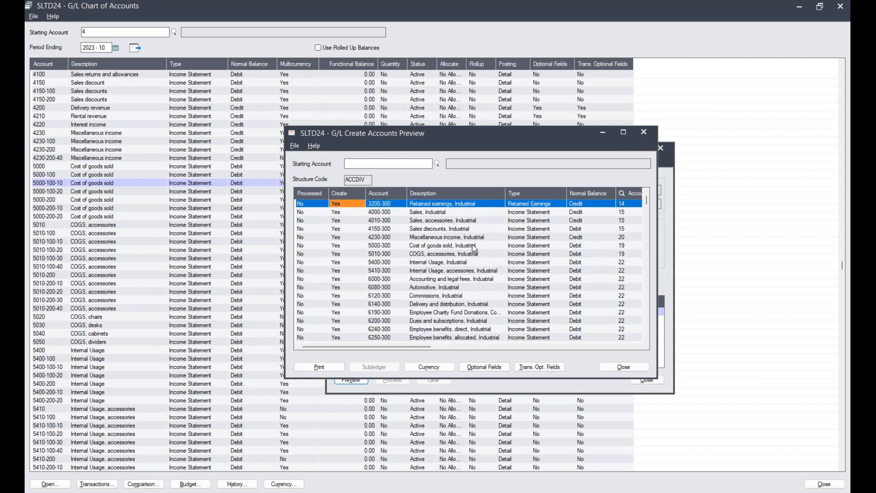
# - Review the Industrial descriptions of the previewed accounts and check the preview's import and export options
pyautogui.click(451, 206)
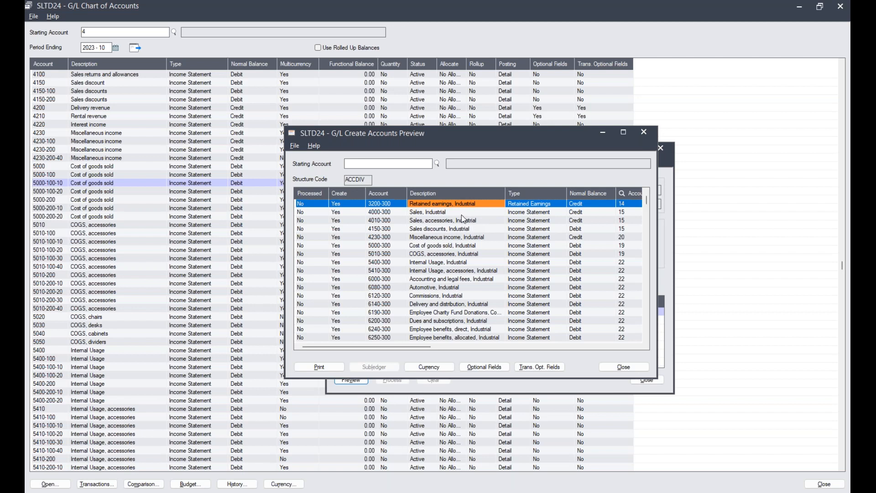
pyautogui.click(477, 272)
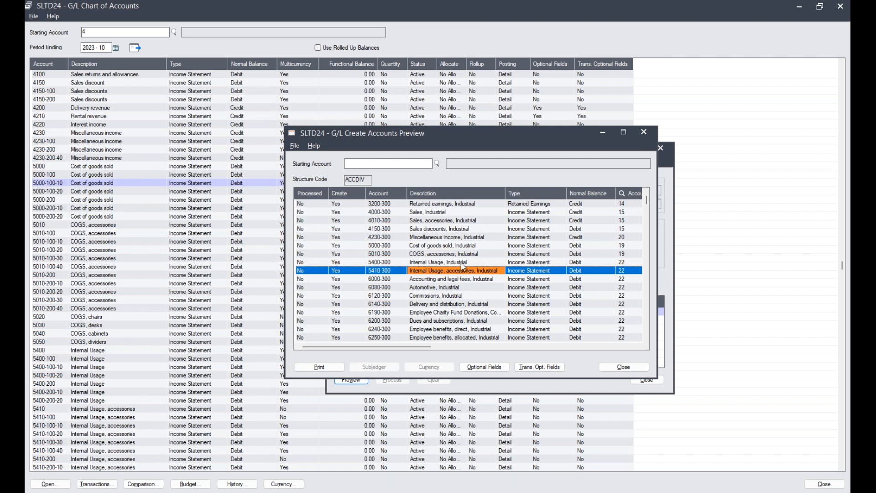
pyautogui.click(467, 204)
pyautogui.click(472, 203)
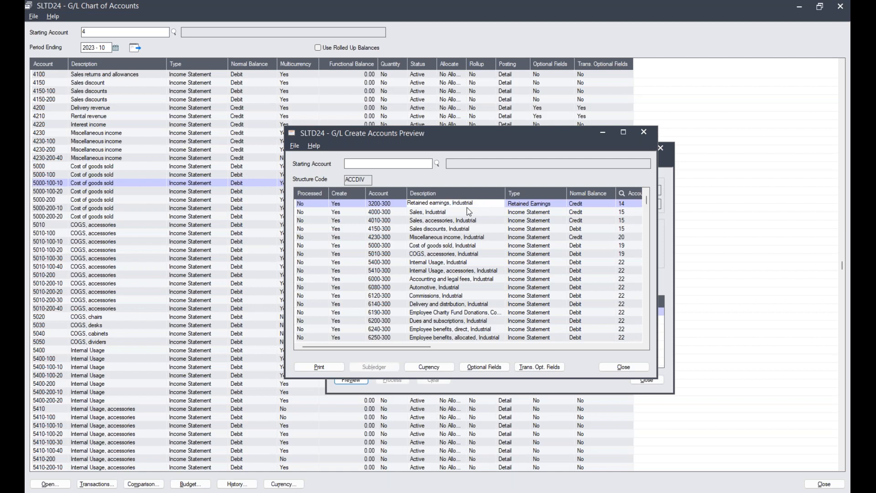
pyautogui.press('Down')
pyautogui.press('Down')
pyautogui.press('Down')
pyautogui.press('Down')
pyautogui.press('Down')
pyautogui.press('Down')
pyautogui.press('Down')
pyautogui.press('Down')
pyautogui.press('Down')
pyautogui.press('Down')
pyautogui.press('Down')
pyautogui.press('Down')
pyautogui.press('Down')
pyautogui.press('Down')
pyautogui.press('Down')
pyautogui.press('Down')
pyautogui.press('Down')
pyautogui.press('Down')
pyautogui.press('Down')
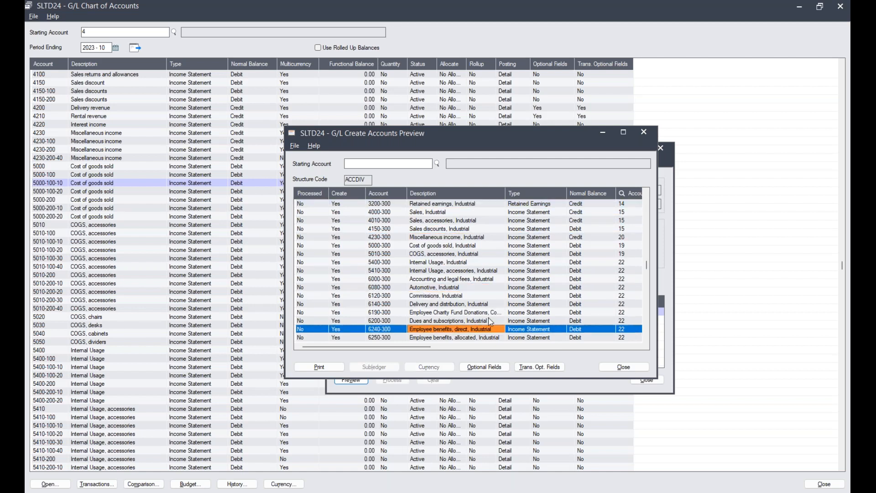
pyautogui.click(294, 146)
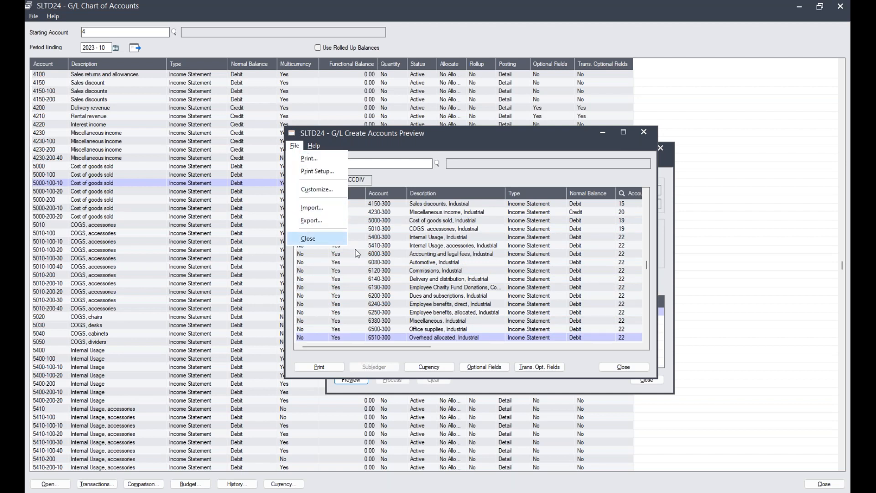
pyautogui.click(456, 165)
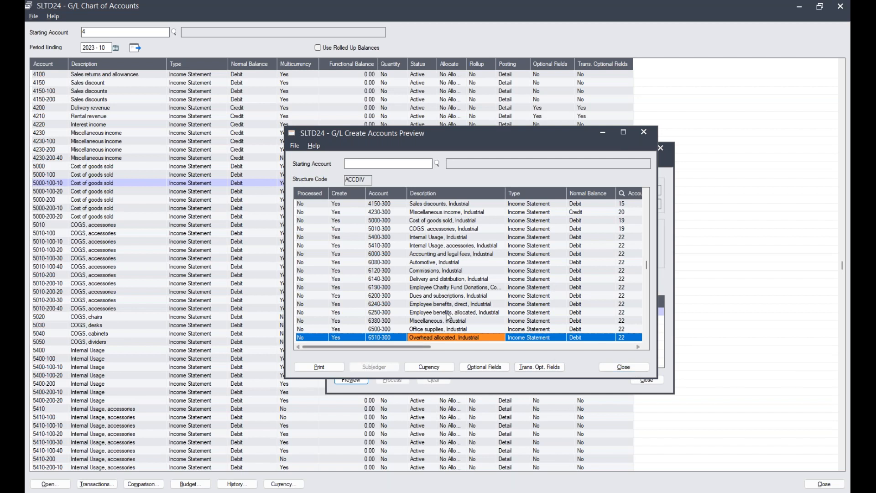
# - Look through the remaining previewed division 300 accounts down to 8100-300 Disposal of assets, cost, Industrial
pyautogui.press('Up')
pyautogui.press('Up')
pyautogui.press('Up')
pyautogui.press('Up')
pyautogui.press('Up')
pyautogui.press('Up')
pyautogui.press('Up')
pyautogui.press('Up')
pyautogui.press('Up')
pyautogui.press('Down')
pyautogui.press('Down')
pyautogui.press('Down')
pyautogui.press('Down')
pyautogui.press('Down')
pyautogui.press('Down')
pyautogui.press('Down')
pyautogui.press('Down')
pyautogui.press('Down')
pyautogui.press('Down')
pyautogui.press('Down')
pyautogui.press('Down')
pyautogui.press('Down')
pyautogui.press('Down')
pyautogui.press('Down')
pyautogui.press('Down')
pyautogui.press('Down')
pyautogui.press('Down')
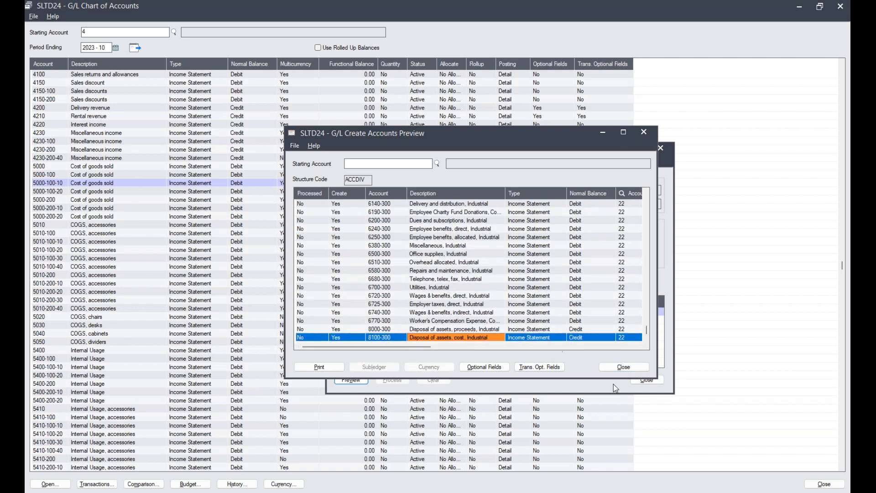
# - Close the G/L Create Accounts Preview and reopen it from the Create Accounts window
pyautogui.click(624, 367)
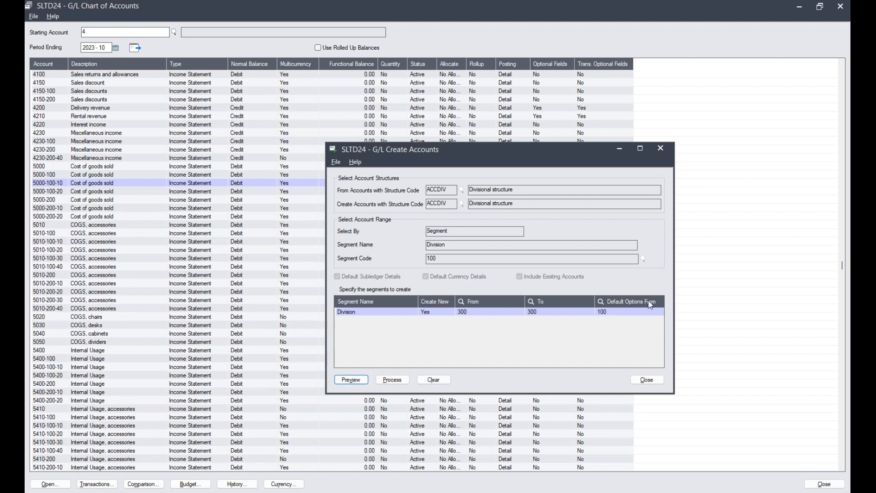
pyautogui.moveTo(444, 192); pyautogui.dragTo(440, 151)
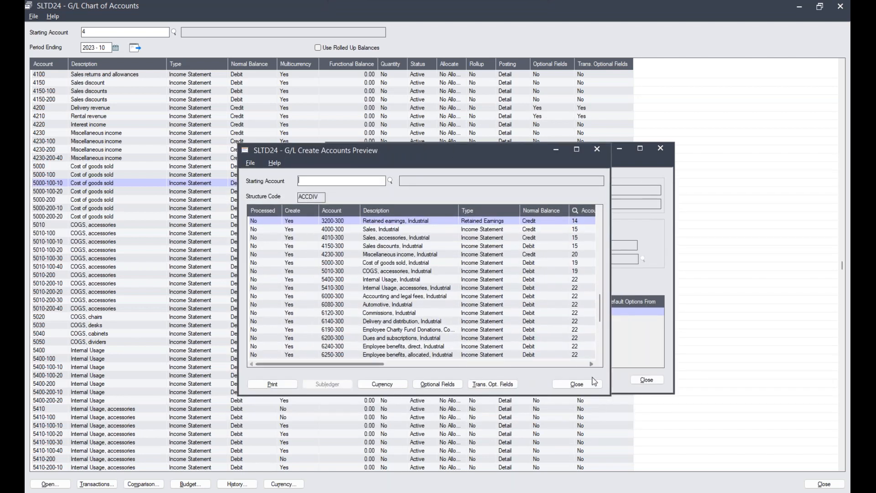
# - Reopen the accounts preview and look through its division 300 accounts down to 8100-300 Disposal of assets, cost, Industrial
pyautogui.click(577, 384)
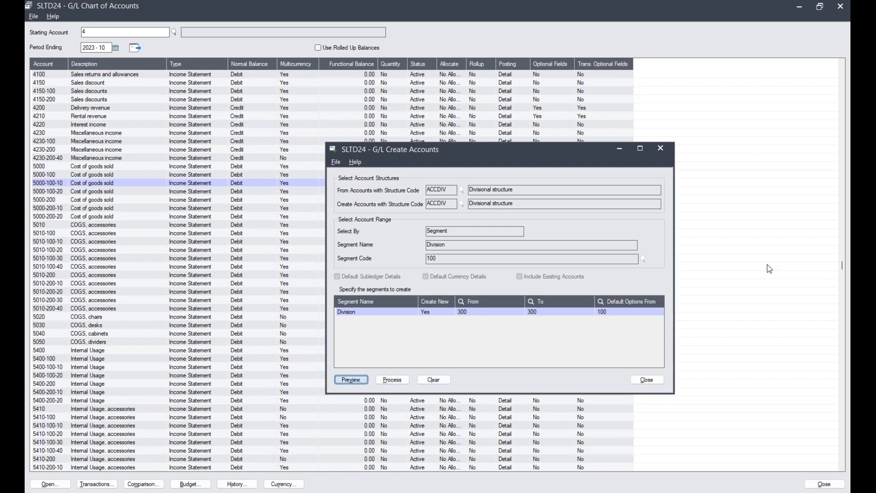
pyautogui.moveTo(849, 175); pyautogui.dragTo(589, 153)
pyautogui.click(508, 265)
pyautogui.press('Down')
pyautogui.press('Down')
pyautogui.press('Down')
pyautogui.press('Down')
pyautogui.press('Down')
pyautogui.press('Down')
pyautogui.press('Down')
pyautogui.press('Down')
pyautogui.press('Down')
pyautogui.press('Down')
pyautogui.press('Down')
pyautogui.press('Down')
pyautogui.press('Down')
pyautogui.press('Down')
pyautogui.press('Down')
pyautogui.press('Down')
pyautogui.press('Down')
pyautogui.press('Down')
pyautogui.press('Down')
pyautogui.press('Down')
pyautogui.press('Down')
pyautogui.press('Down')
pyautogui.press('Down')
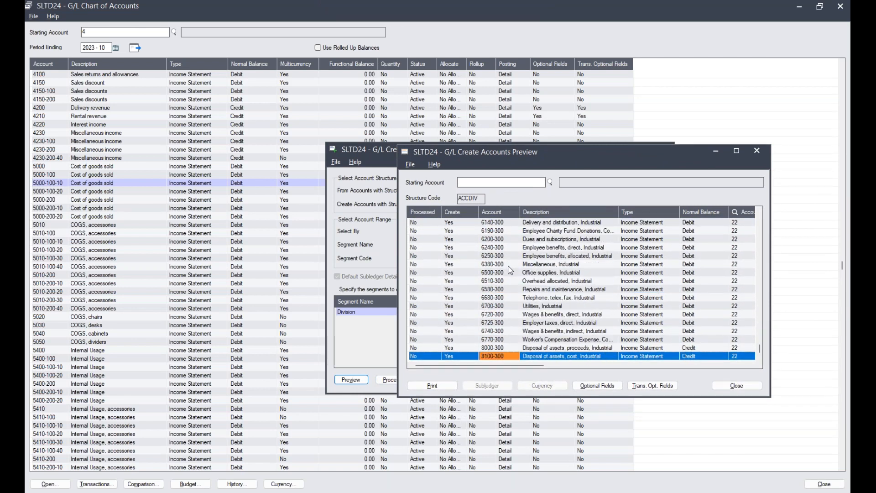
pyautogui.moveTo(546, 154); pyautogui.dragTo(549, 201)
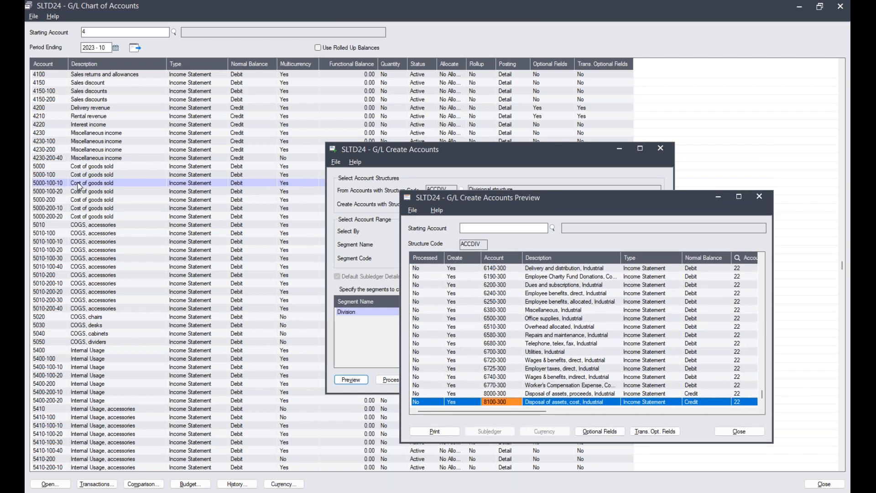
# - Compare accounts 5000-100 and 5000-100-10 in the Chart of Accounts, and return to the Create Accounts Preview
pyautogui.click(53, 177)
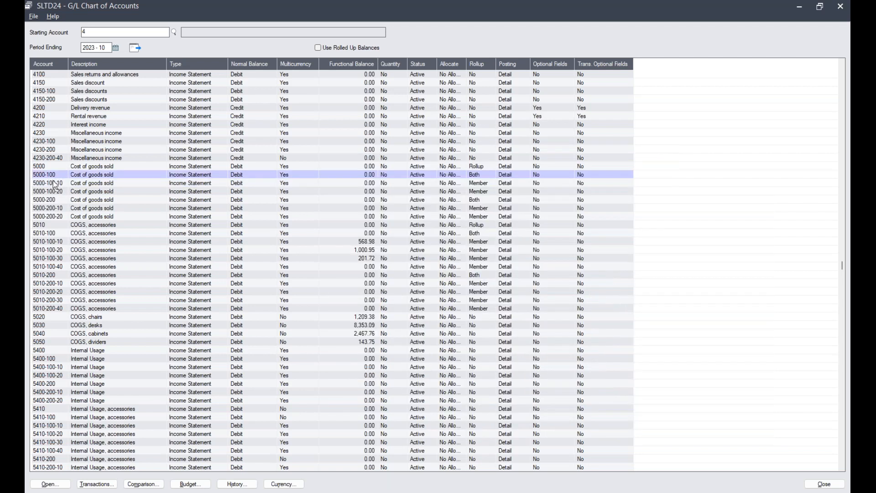
pyautogui.click(52, 177)
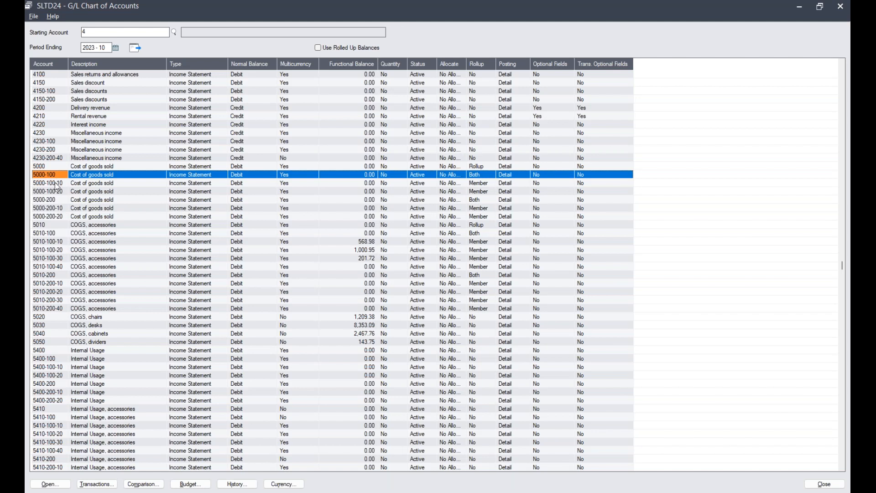
pyautogui.click(53, 183)
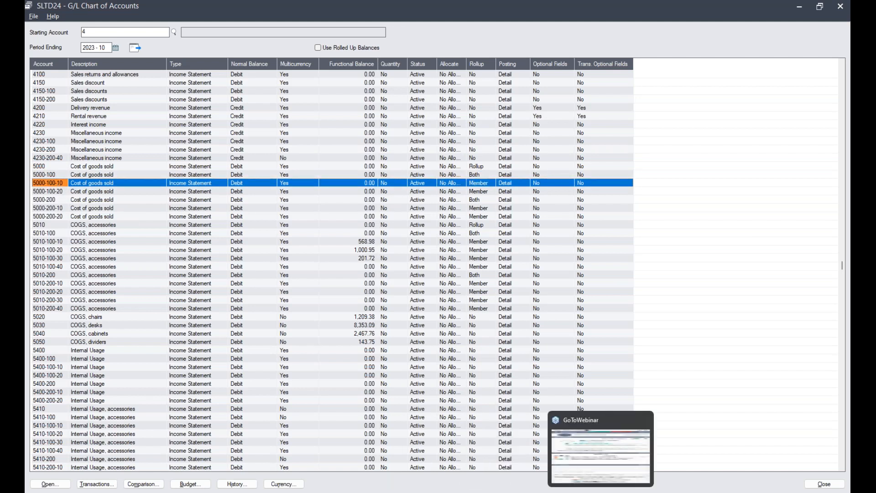
pyautogui.click(653, 459)
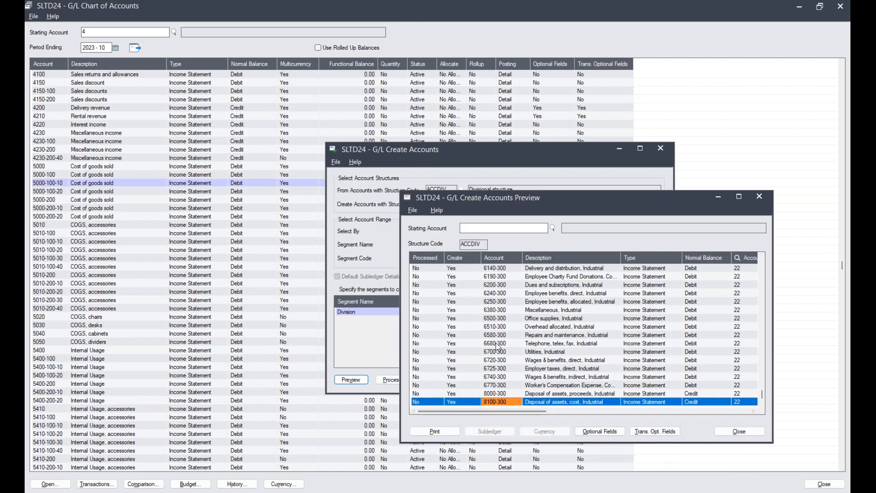
# - Close the Create Accounts Preview and clear the generated preview data
pyautogui.click(744, 430)
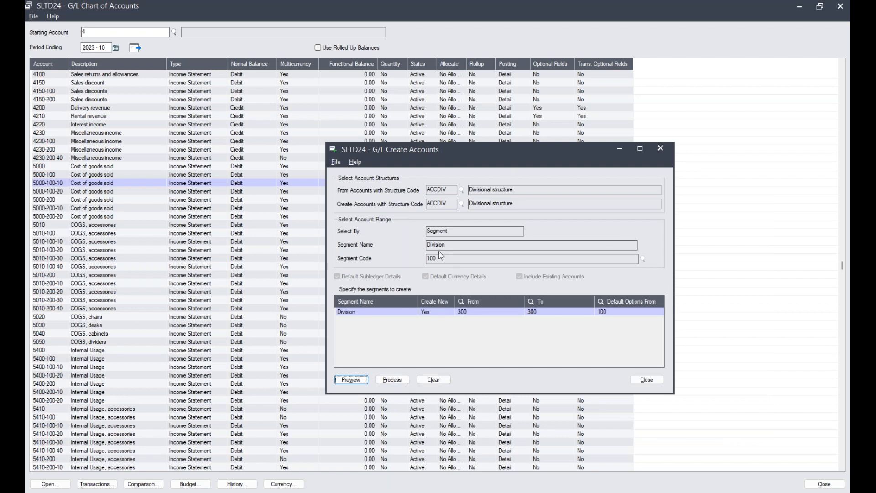
pyautogui.click(433, 379)
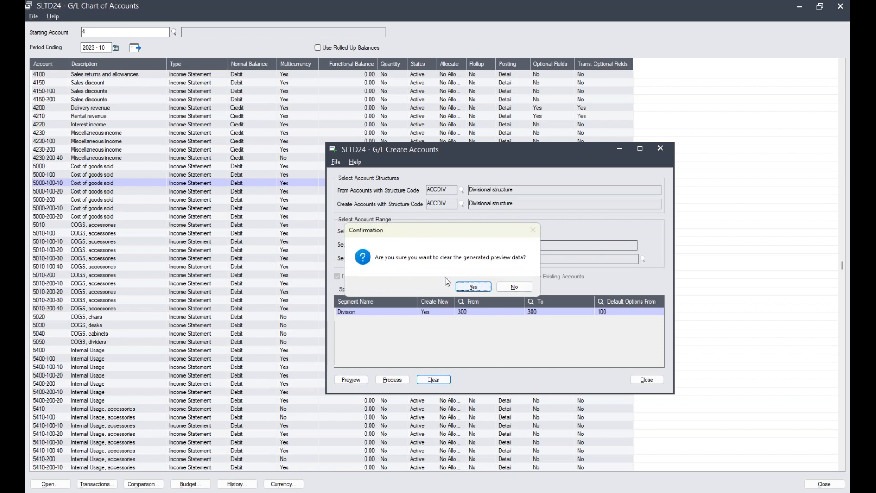
pyautogui.click(475, 288)
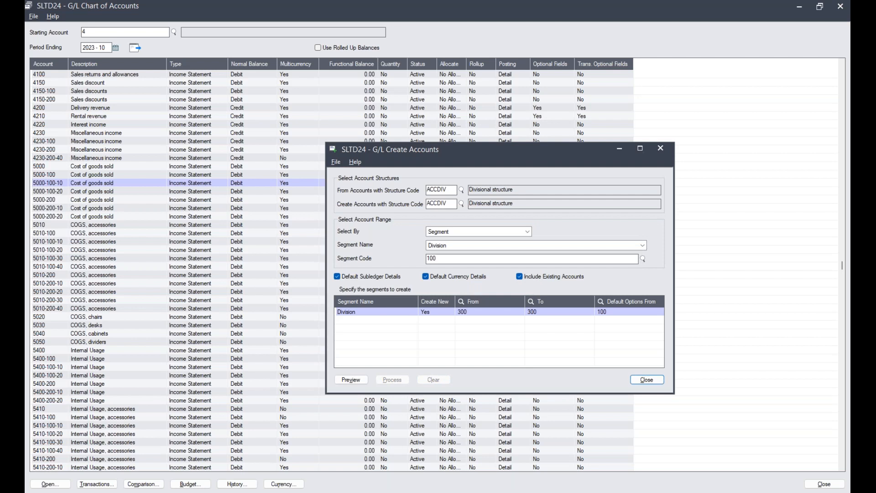
# - Set both the source and target structure codes in Create Accounts to REGION, Regional structure
pyautogui.moveTo(449, 189); pyautogui.dragTo(416, 190)
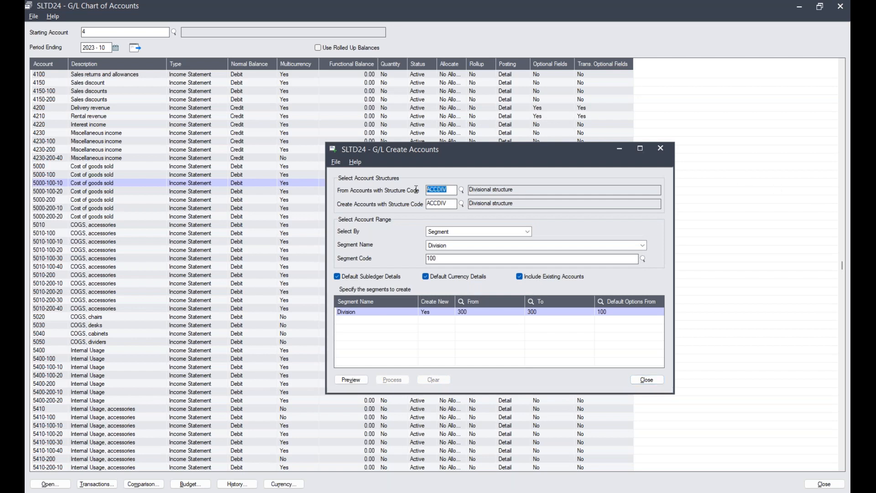
pyautogui.click(460, 191)
pyautogui.click(625, 237)
pyautogui.doubleClick(625, 237)
pyautogui.write('REGION')
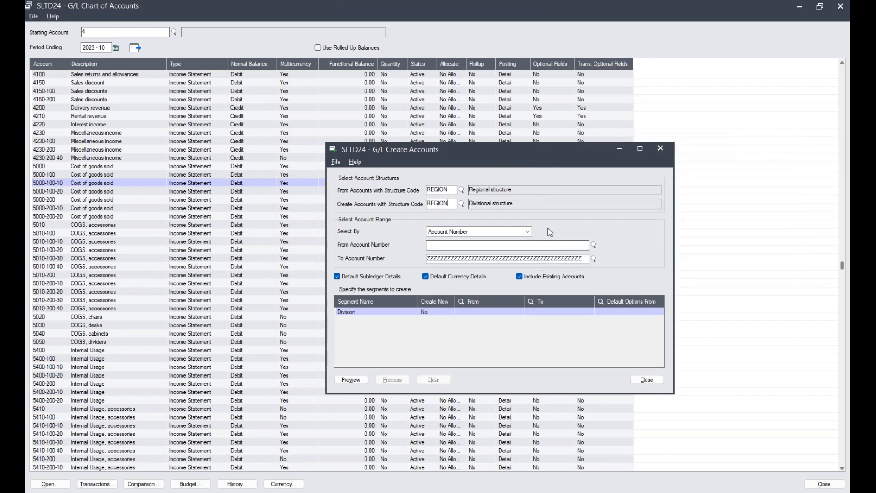
pyautogui.press('Tab')
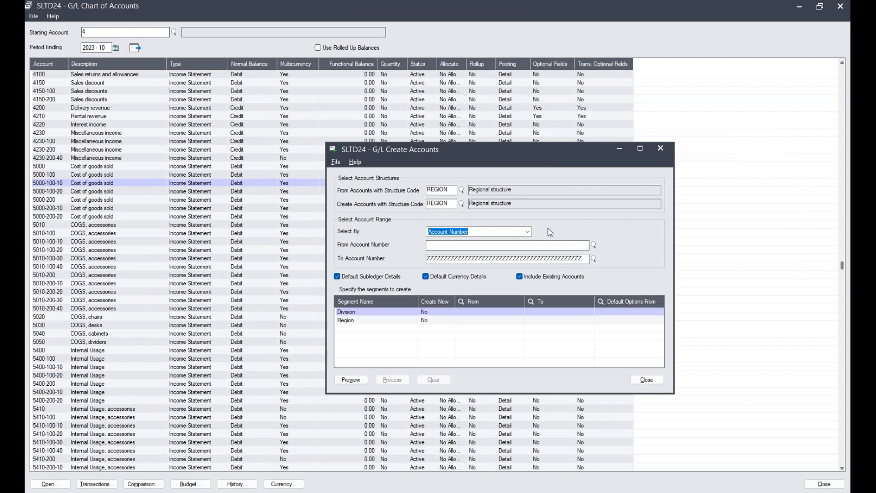
# - Select the source account range by segment, using the Division segment with segment code 100
pyautogui.click(495, 233)
pyautogui.click(465, 247)
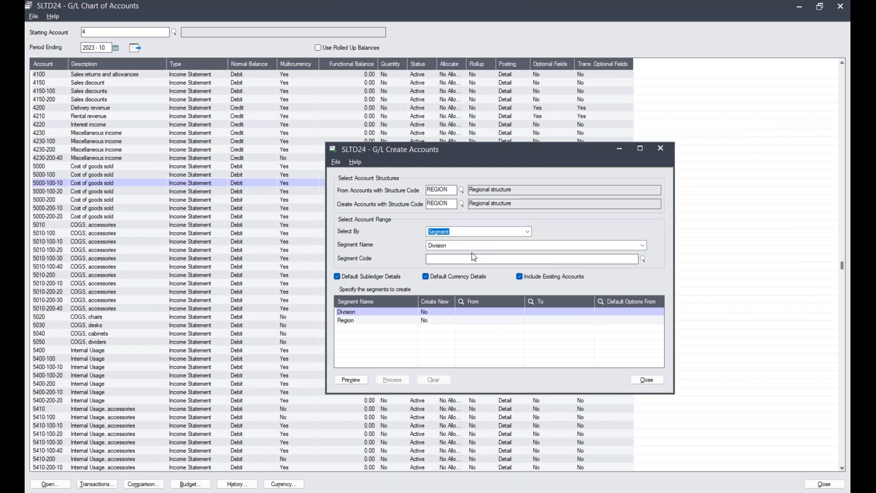
pyautogui.click(454, 258)
pyautogui.press('Tab')
pyautogui.click(446, 261)
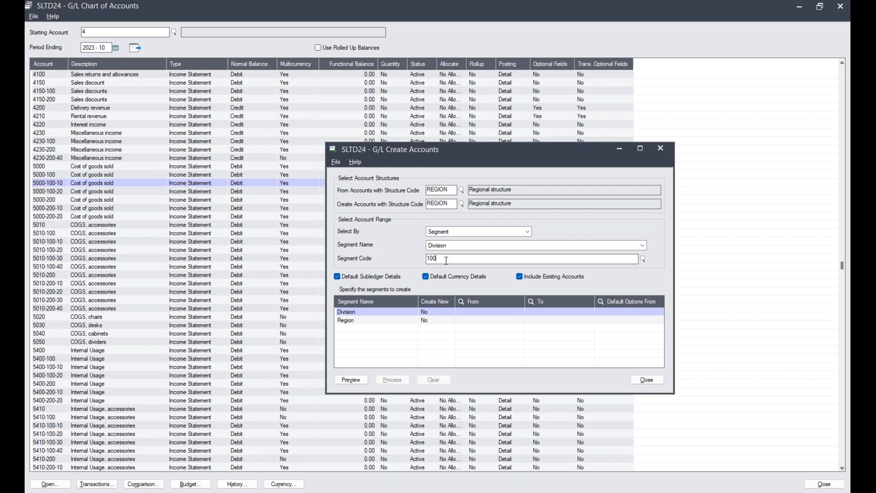
# - Check the segments of account 5000-100-10 in the Chart of Accounts and return to the Create Accounts window
pyautogui.click(59, 184)
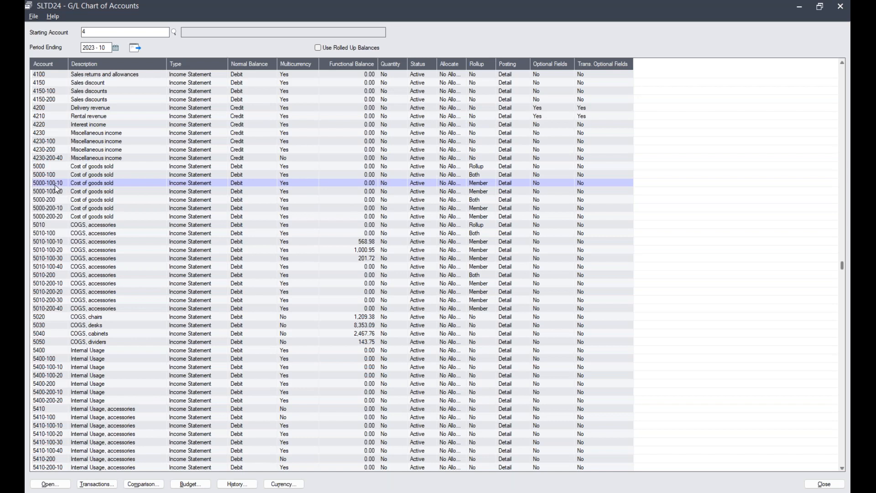
pyautogui.click(62, 184)
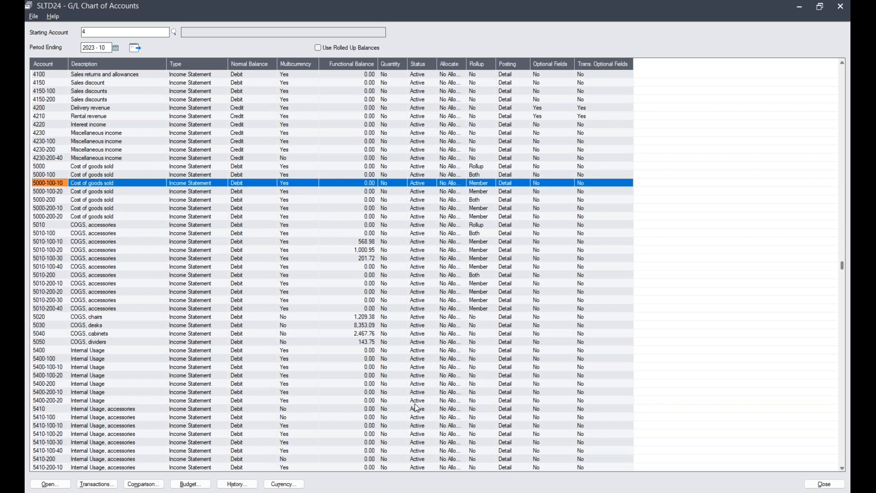
pyautogui.moveTo(624, 490)
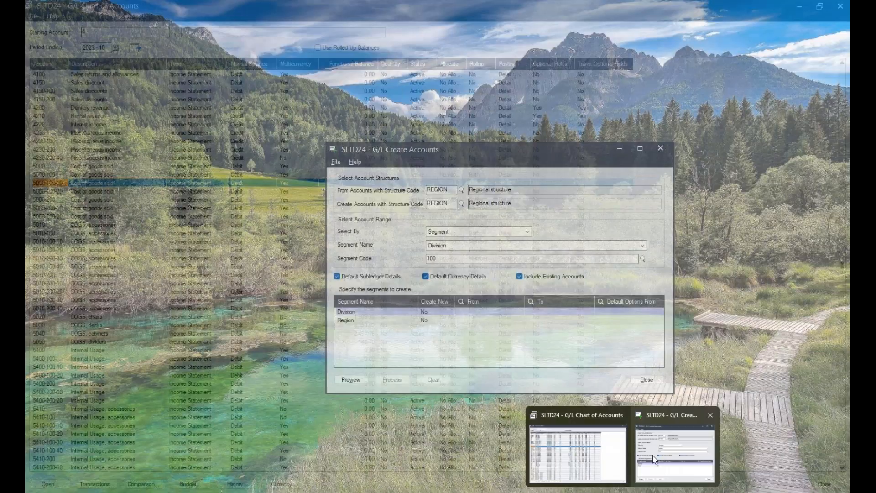
pyautogui.click(675, 454)
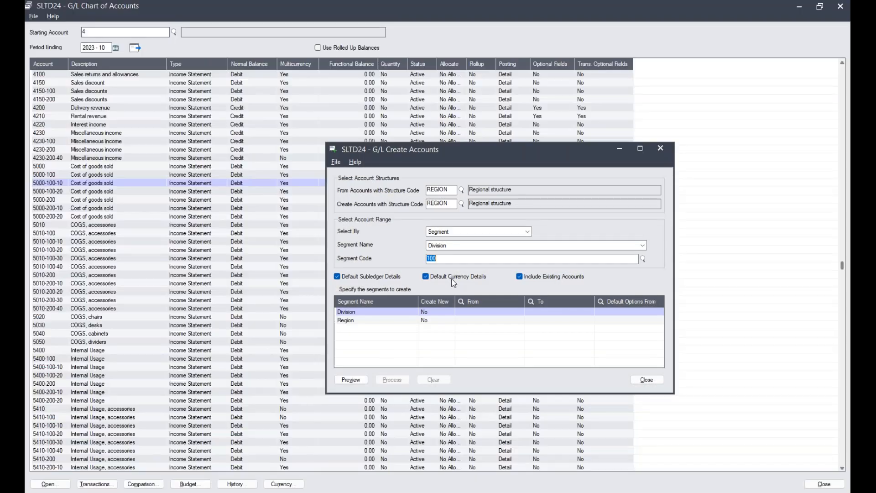
# - Set the Division segment to create new codes from 300 to 300 with default options from 100, leaving Region set to No
pyautogui.click(436, 312)
pyautogui.doubleClick(440, 313)
pyautogui.click(500, 312)
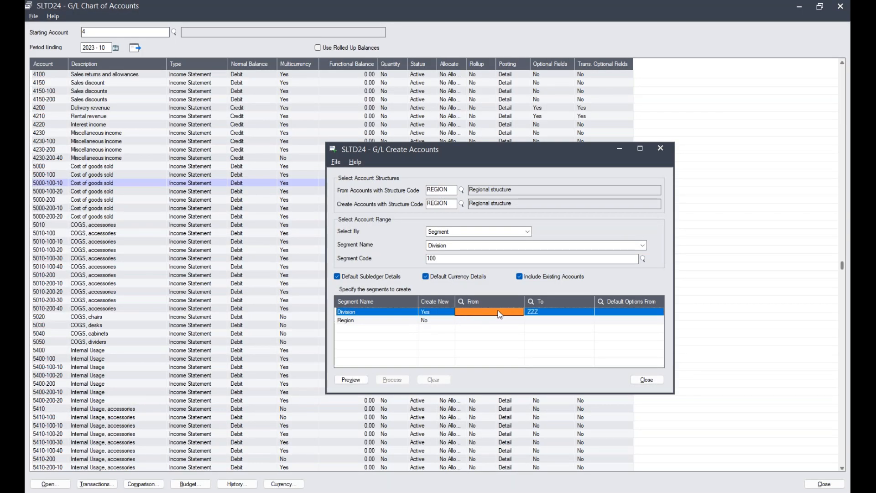
pyautogui.write('300')
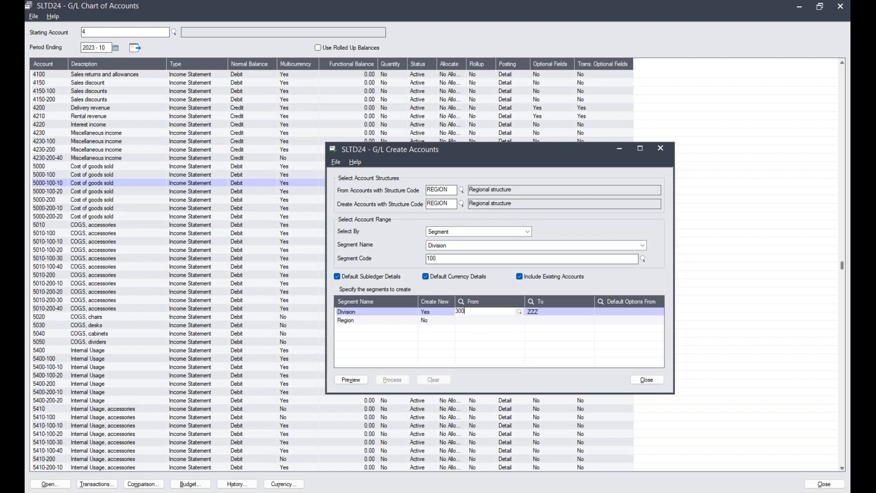
pyautogui.press('Tab')
pyautogui.press('Tab')
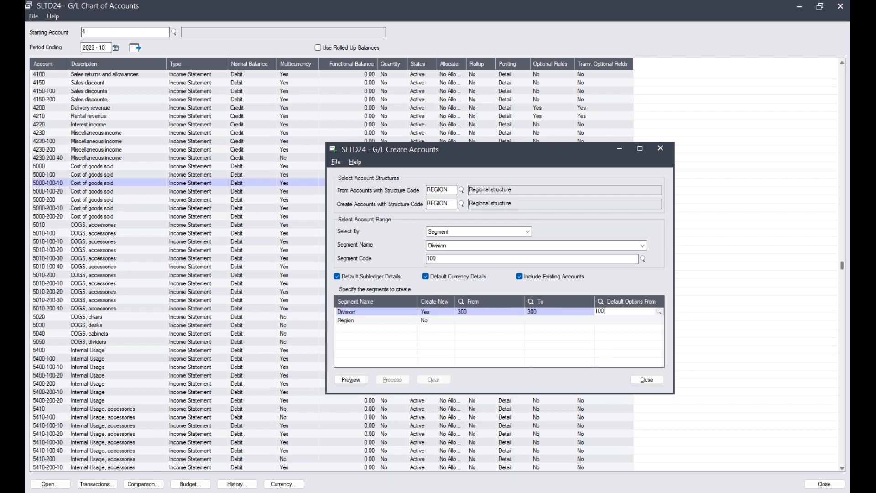
pyautogui.press('Tab')
pyautogui.click(403, 321)
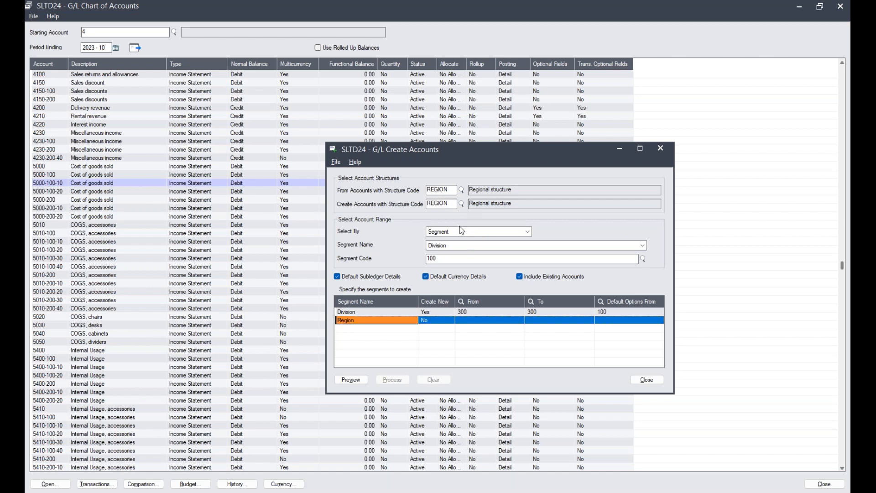
# - Generate the preview of the division 300 regional accounts and dismiss the processing message
pyautogui.click(352, 379)
pyautogui.click(352, 380)
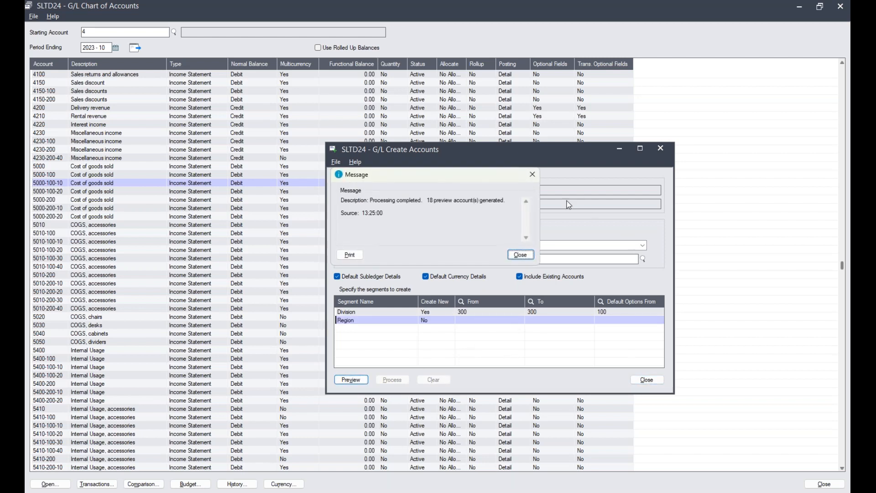
pyautogui.click(523, 256)
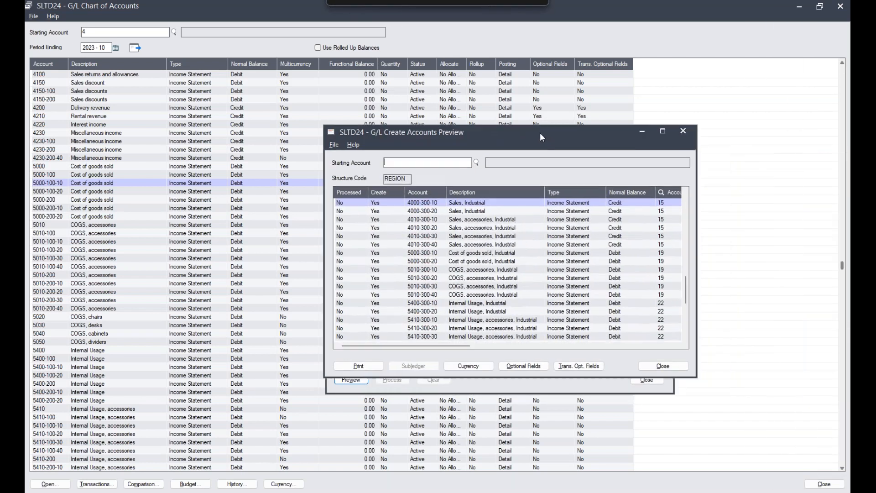
# - Examine the previewed division 300 accounts by region, from 4000-300-10 Sales, Industrial down to 5410-300-40 Internal Usage, accessories, Industrial
pyautogui.click(427, 206)
pyautogui.click(432, 212)
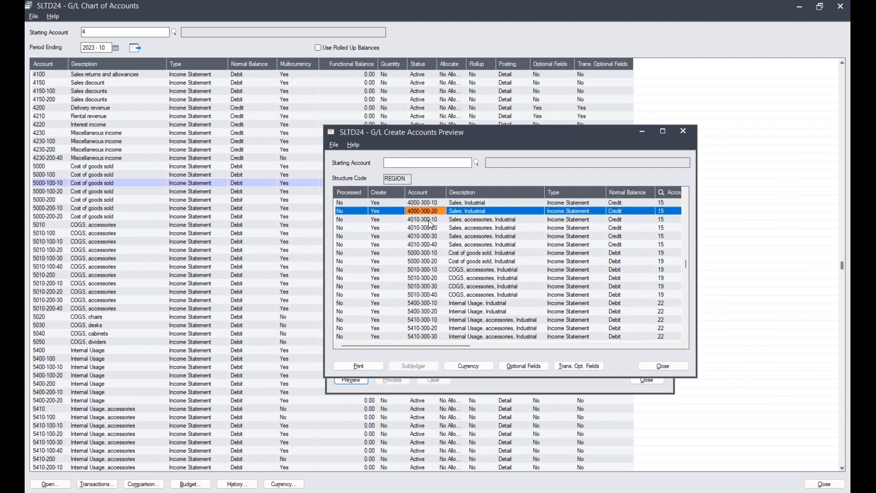
pyautogui.click(427, 222)
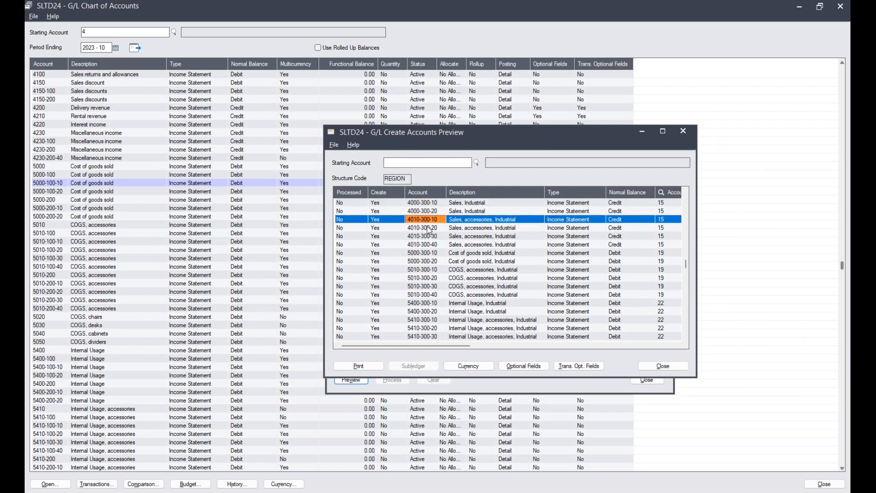
pyautogui.click(433, 236)
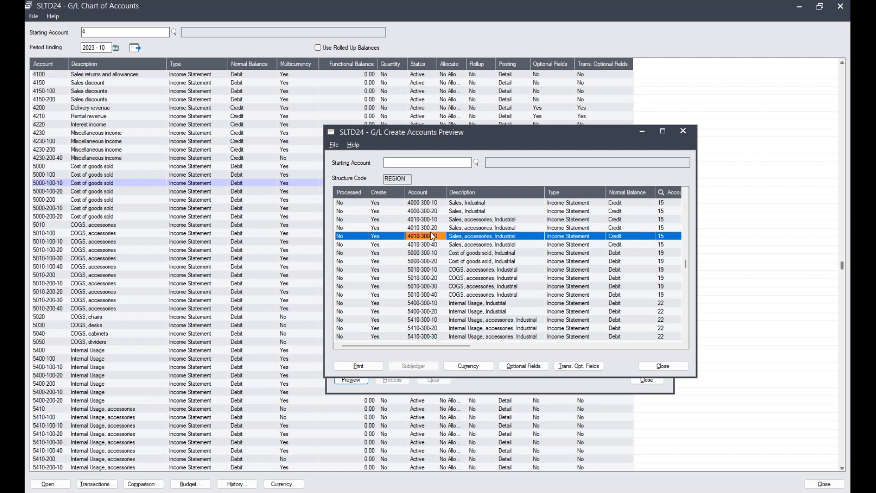
pyautogui.click(429, 206)
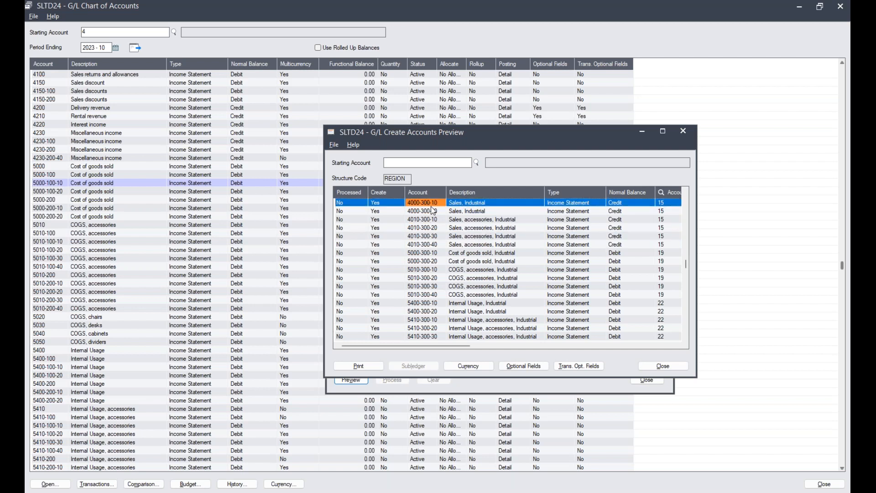
pyautogui.click(431, 286)
pyautogui.press('Down')
pyautogui.press('Down')
pyautogui.press('Down')
pyautogui.press('Down')
pyautogui.press('Down')
pyautogui.press('Down')
pyautogui.press('Down')
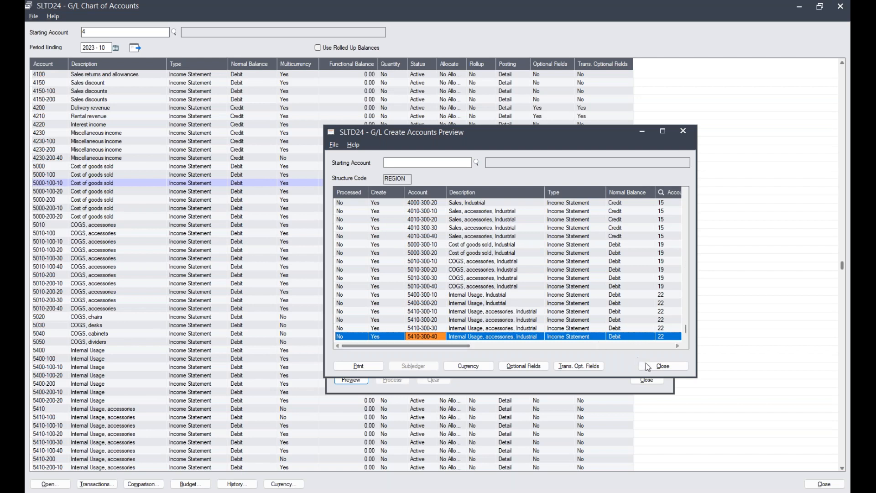
# - Close the Create Accounts Preview, Create Accounts and Chart of Accounts windows without processing the previewed accounts
pyautogui.click(659, 367)
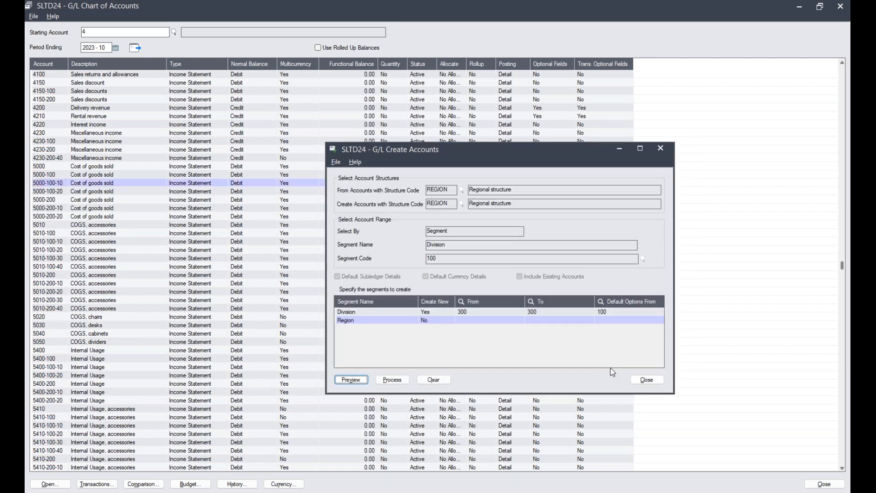
pyautogui.click(645, 380)
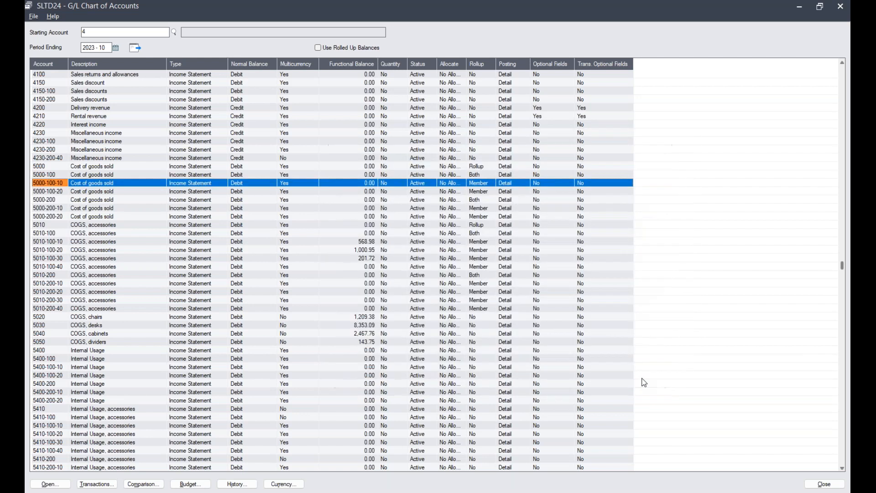
pyautogui.click(840, 6)
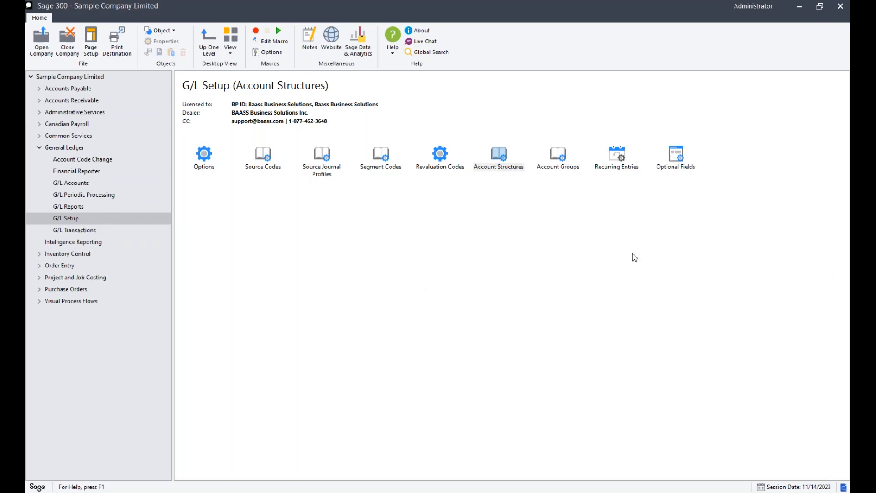
# - Open the Print Financial Statements form from the General Ledger Financial Reporter
pyautogui.click(92, 159)
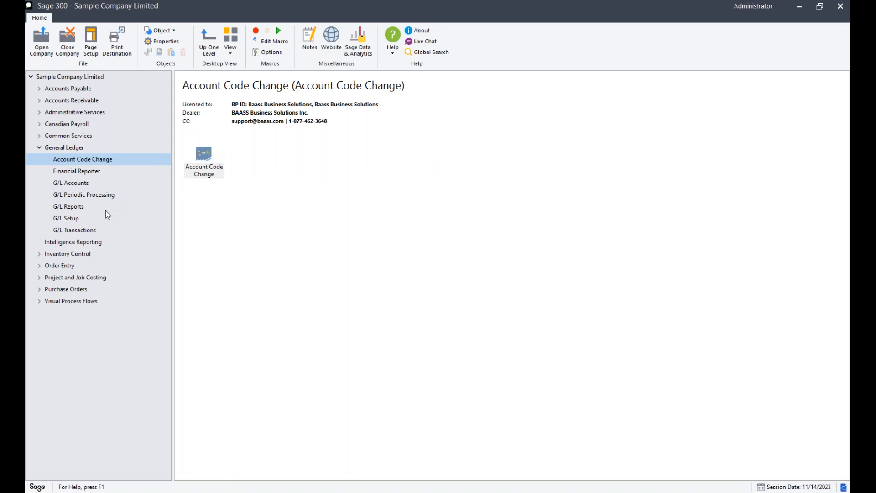
pyautogui.click(84, 174)
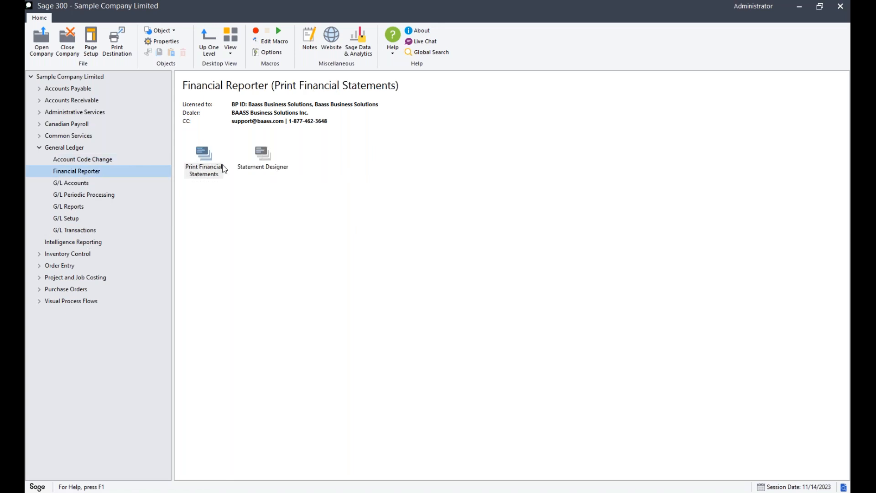
pyautogui.doubleClick(212, 167)
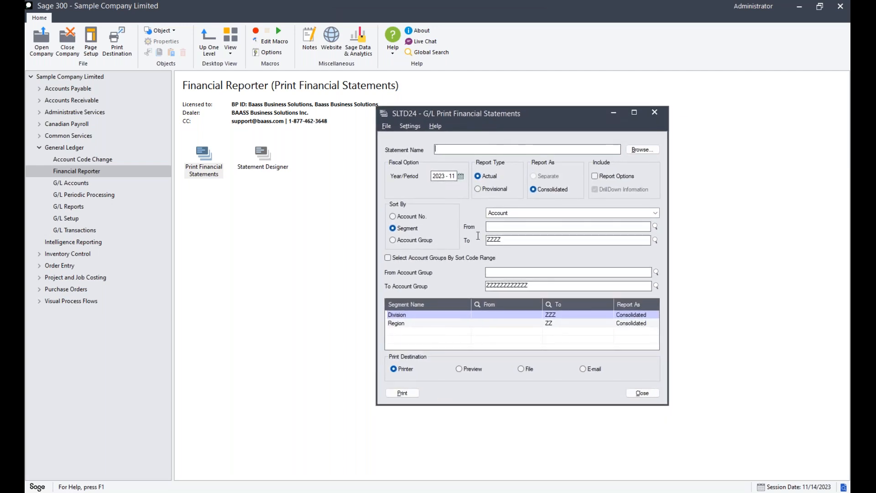
# - Review the Division segment codes in G/L Setup, then close the segment code list
pyautogui.click(75, 220)
pyautogui.click(383, 162)
pyautogui.click(404, 177)
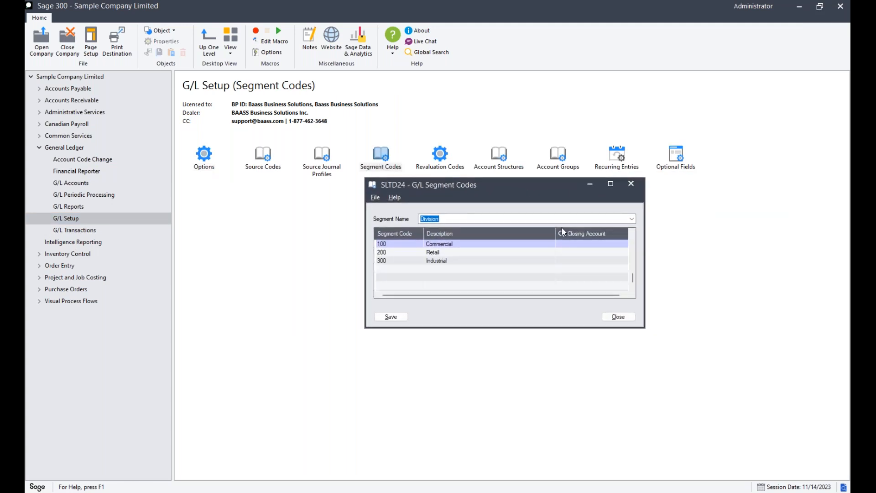
pyautogui.click(418, 244)
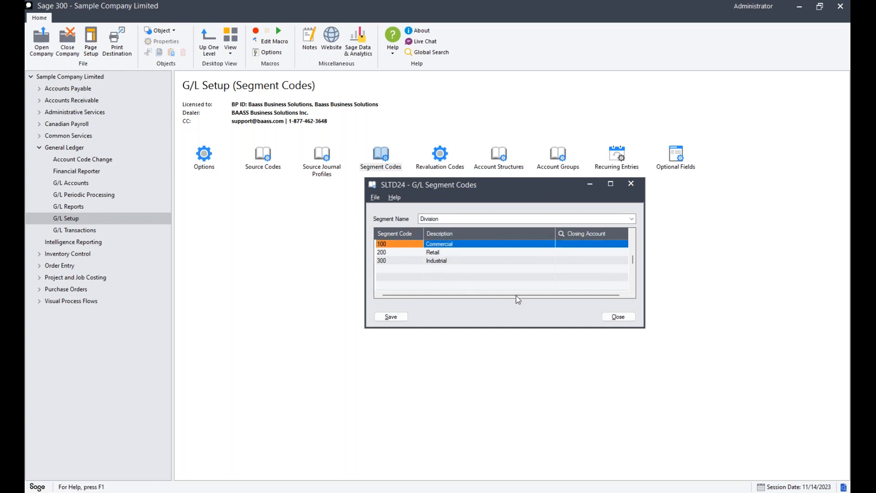
pyautogui.click(417, 253)
pyautogui.moveTo(423, 234); pyautogui.dragTo(419, 235)
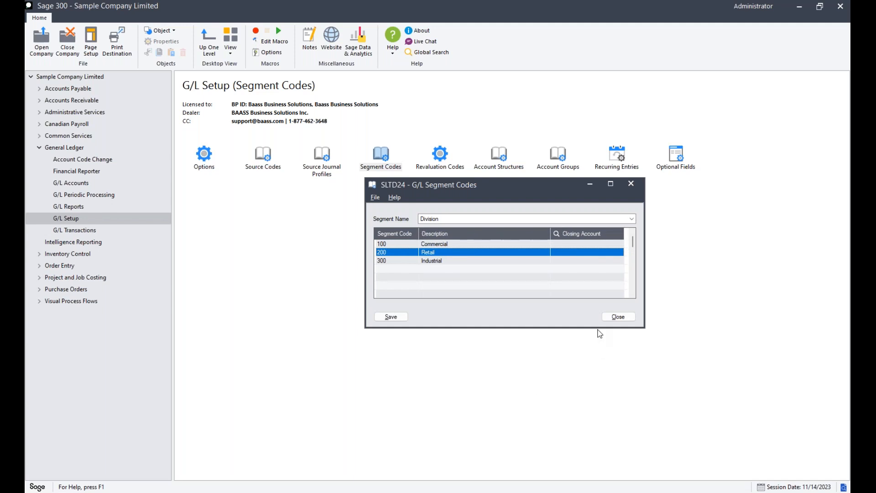
pyautogui.click(618, 318)
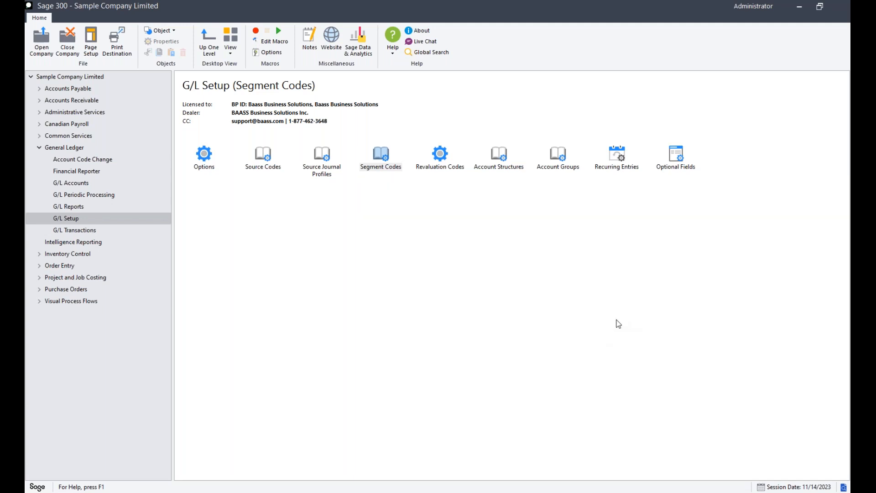
# - Sort the financial statements by the Division segment and look up the available starting division codes without selecting one
pyautogui.click(626, 462)
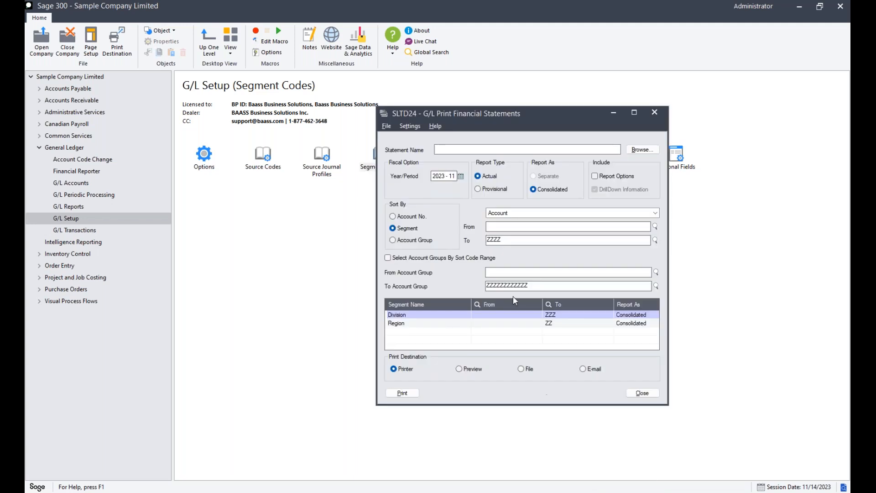
pyautogui.click(538, 214)
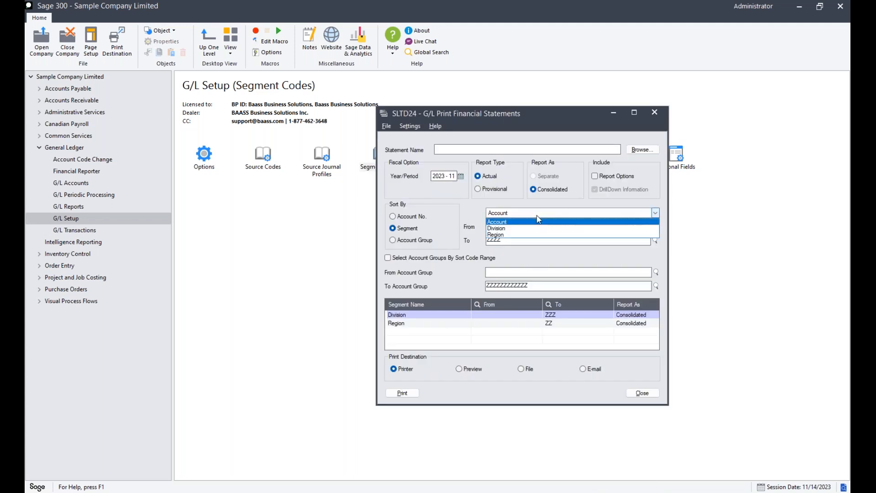
pyautogui.click(505, 228)
pyautogui.click(656, 226)
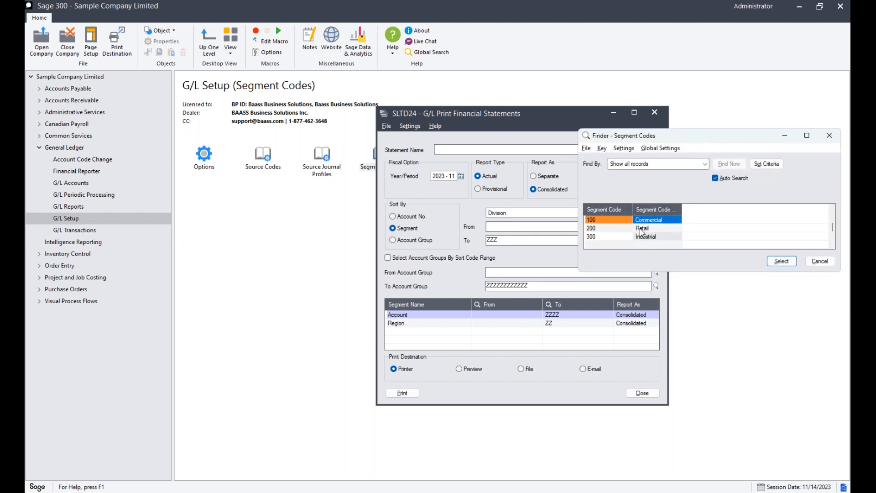
pyautogui.click(820, 260)
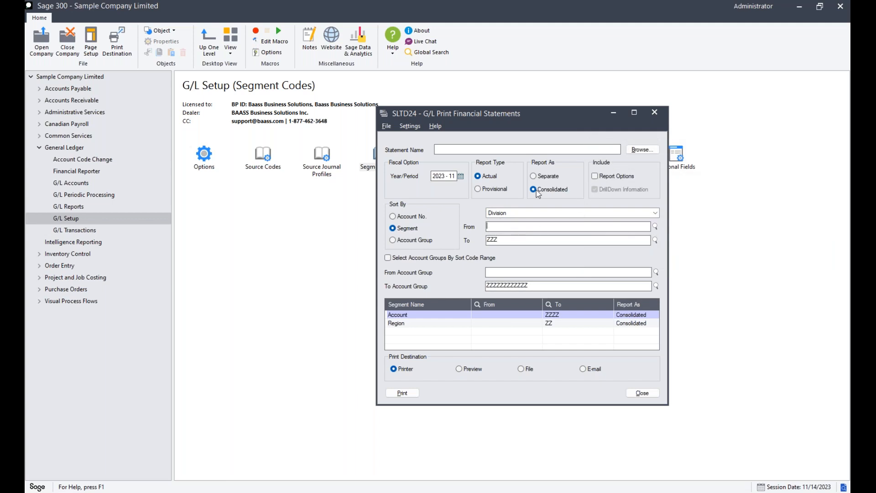
# - Set the statements to report as Separate, look up the starting division codes again, and close the form without printing
pyautogui.click(540, 178)
pyautogui.click(506, 227)
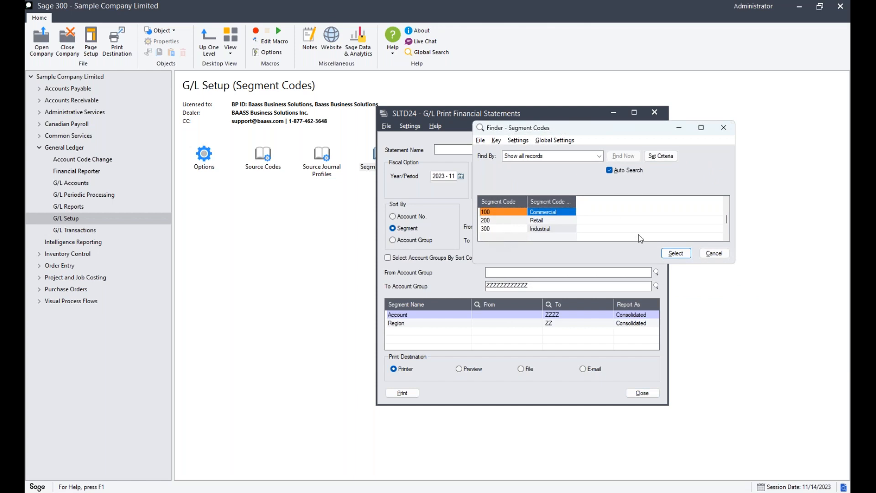
pyautogui.click(505, 222)
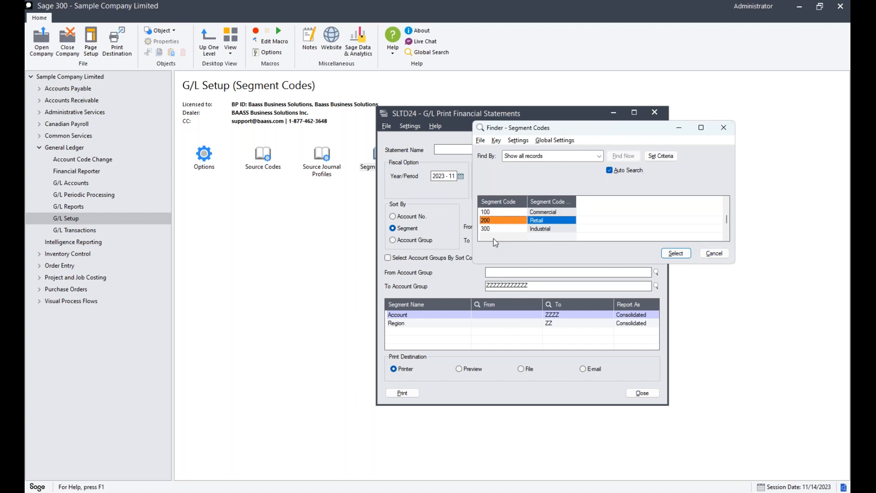
pyautogui.click(711, 255)
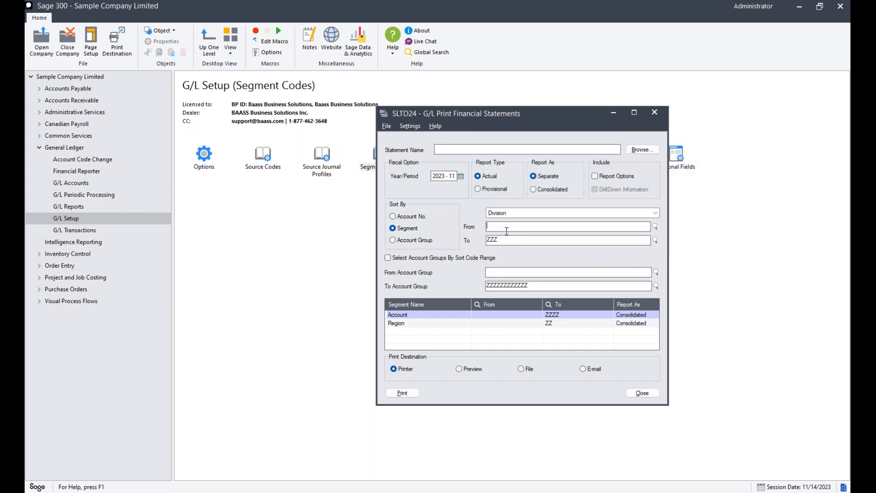
pyautogui.press('Tab')
pyautogui.write('89')
pyautogui.press('Tab')
pyautogui.click(642, 393)
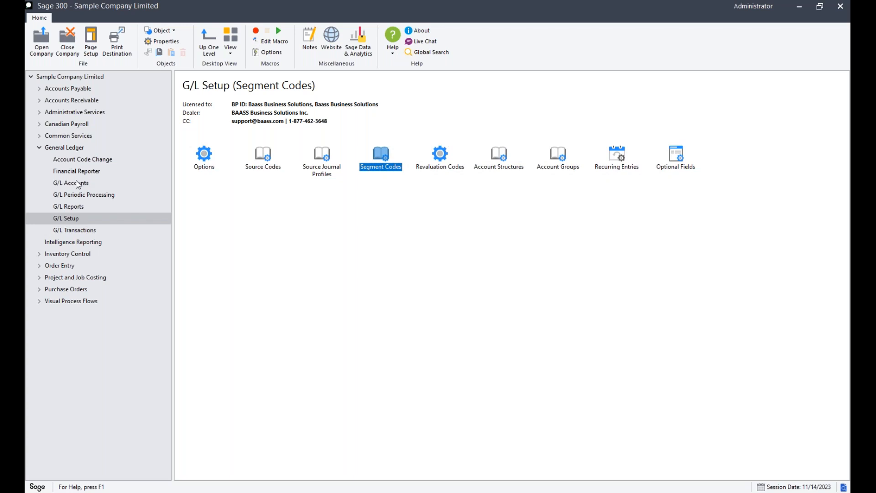
# - Open the Account Code Change utility in General Ledger
pyautogui.click(77, 184)
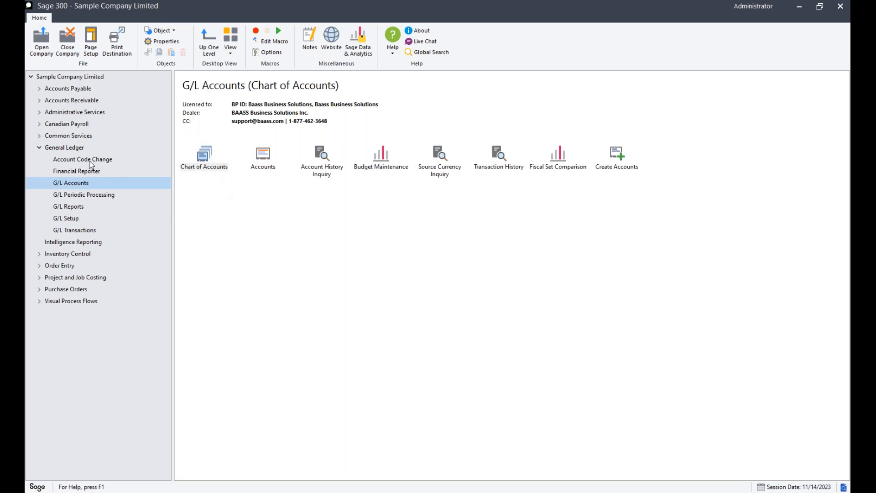
pyautogui.click(90, 161)
pyautogui.doubleClick(206, 161)
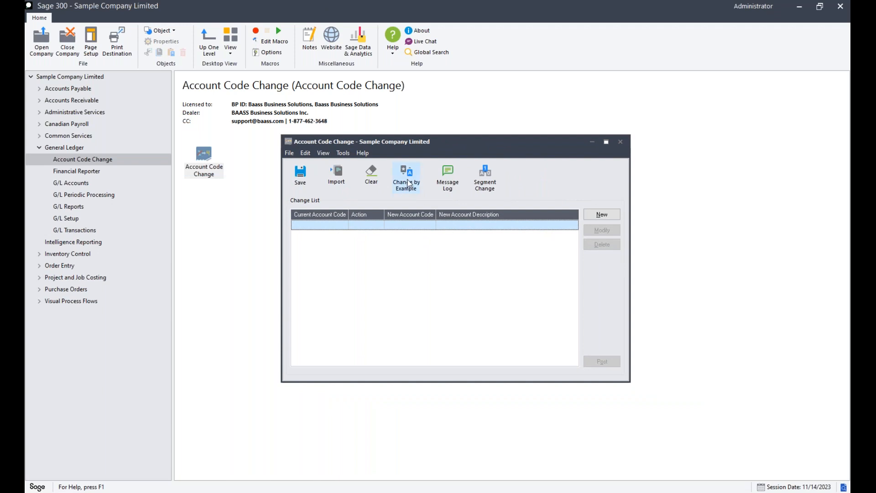
# - Add Division segment code 999 with the description Retail-Old in G/L Segment Codes and save it
pyautogui.click(74, 219)
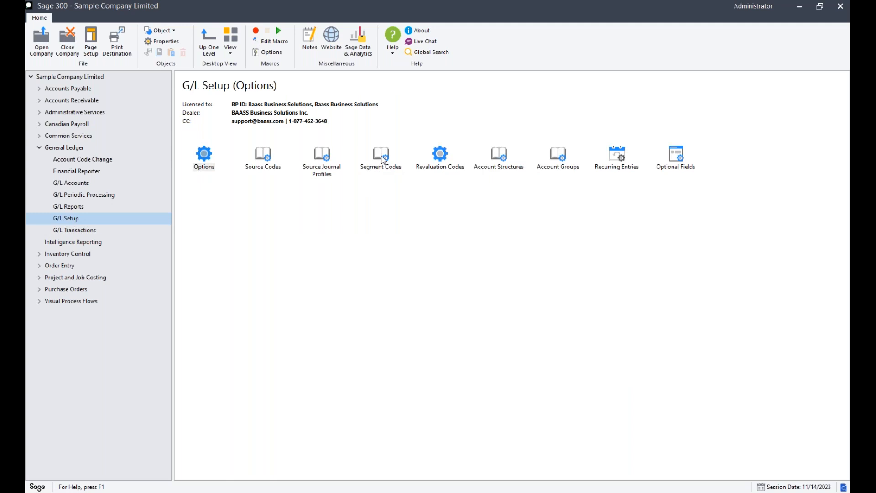
pyautogui.click(382, 159)
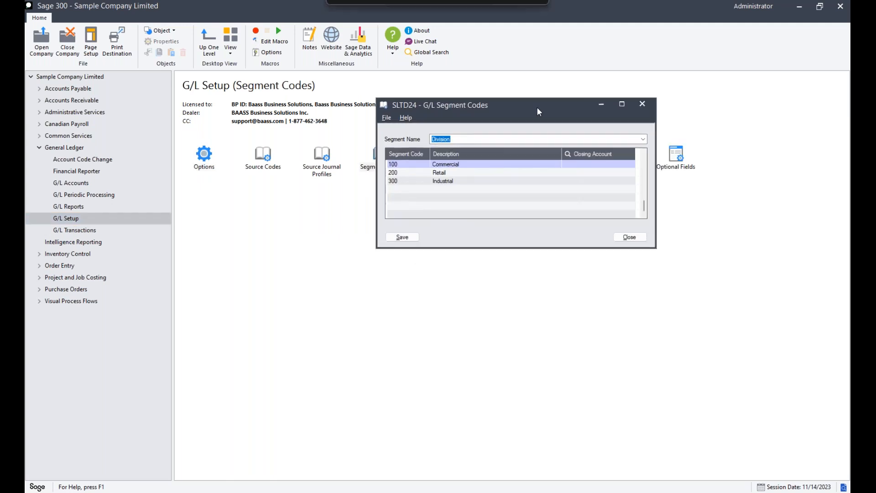
pyautogui.click(478, 170)
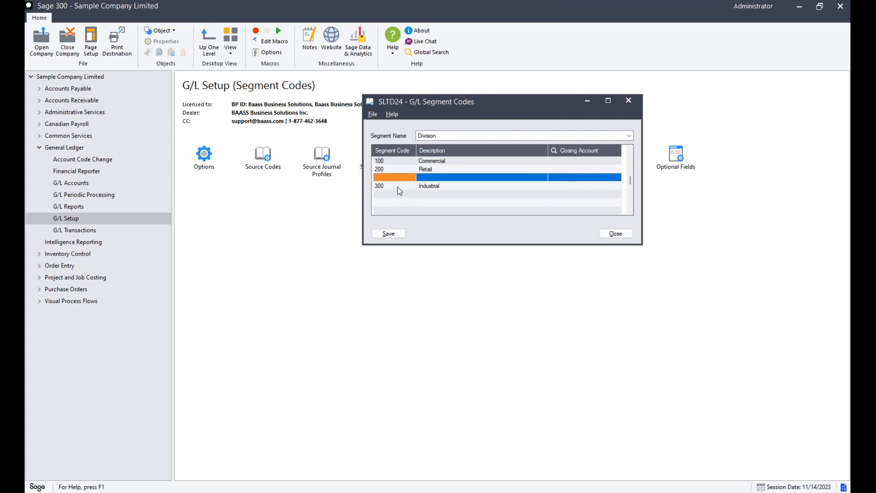
pyautogui.write('999')
pyautogui.press('Tab')
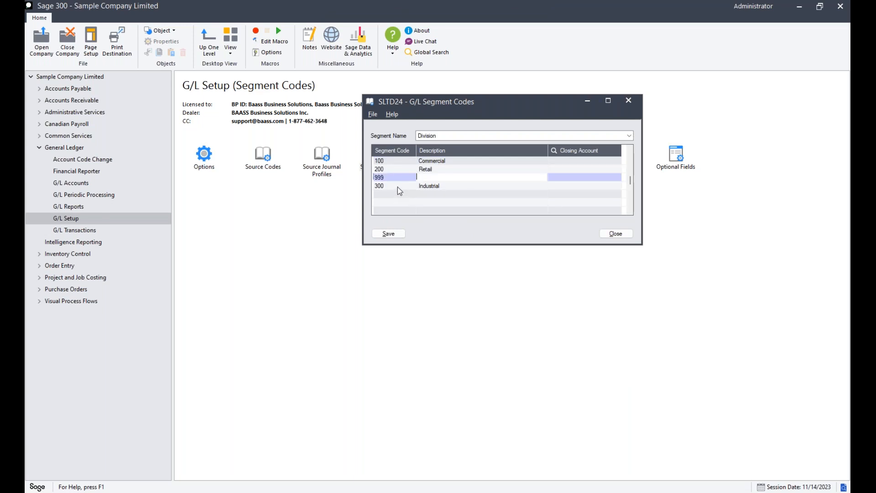
pyautogui.write('Retail')
pyautogui.press('Tab')
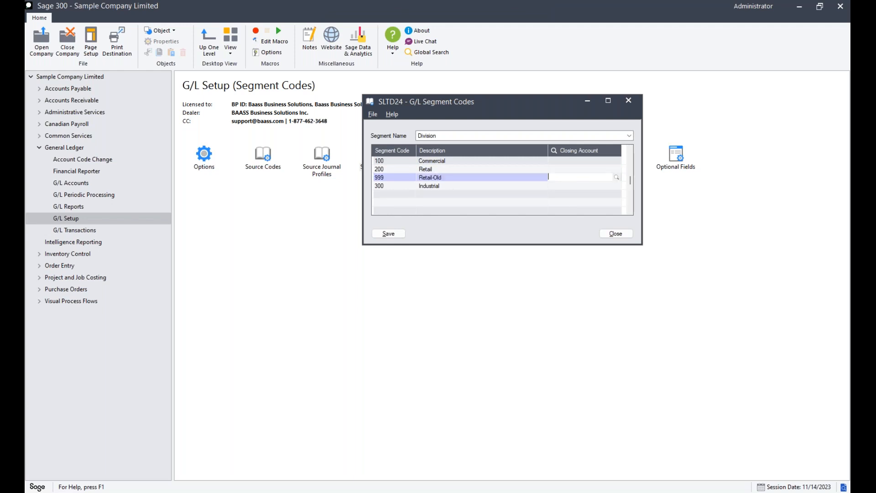
pyautogui.click(395, 197)
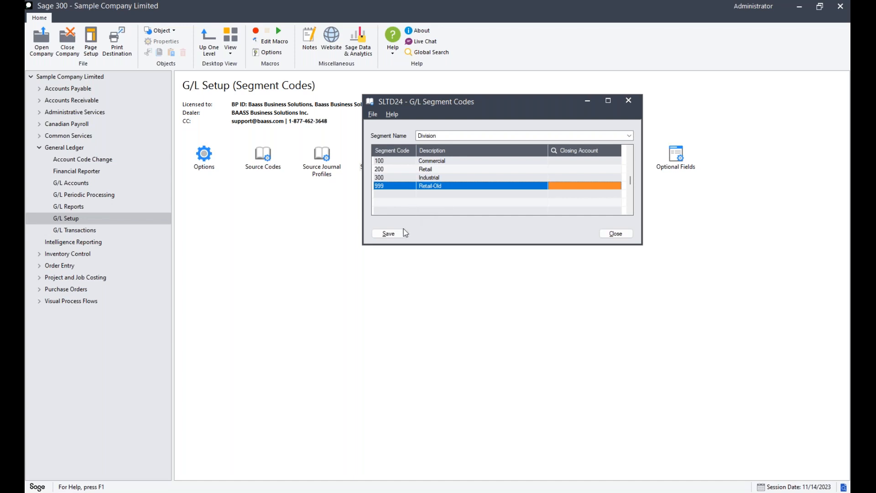
pyautogui.click(390, 234)
pyautogui.click(410, 193)
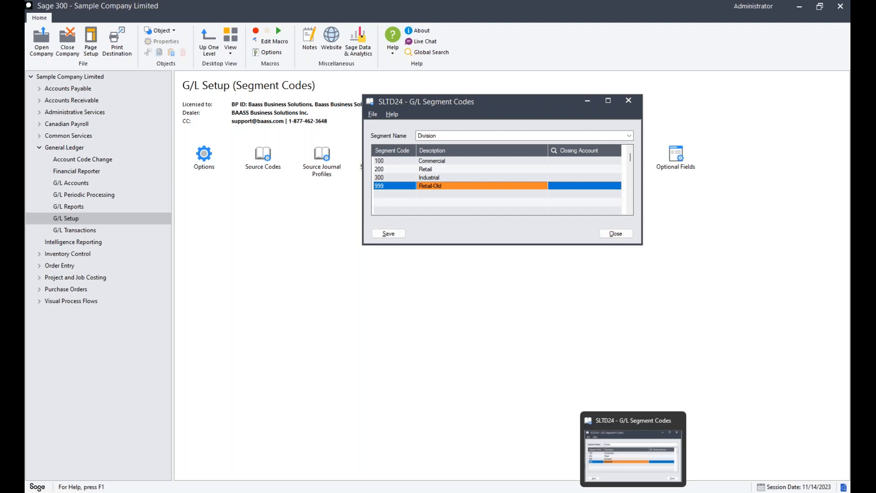
# - Start a Change by Example in Account Code Change and choose the ACCDIV account structure
pyautogui.click(611, 491)
pyautogui.click(415, 185)
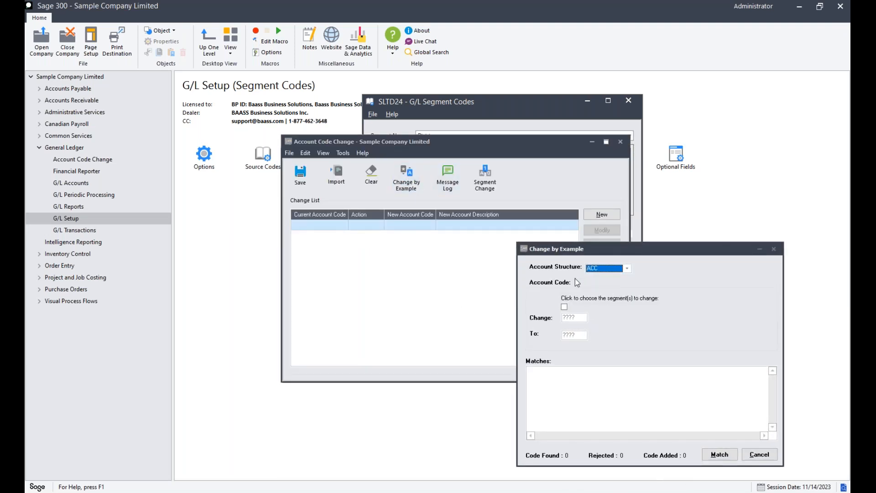
pyautogui.click(605, 268)
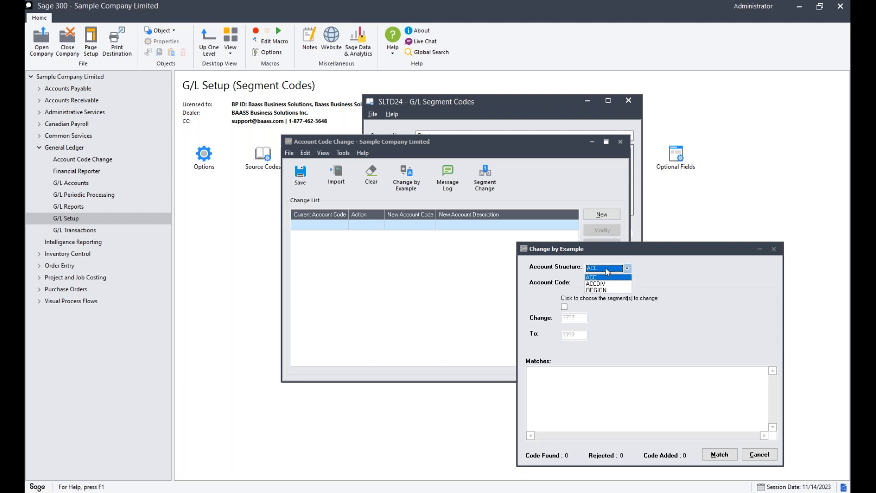
pyautogui.click(609, 290)
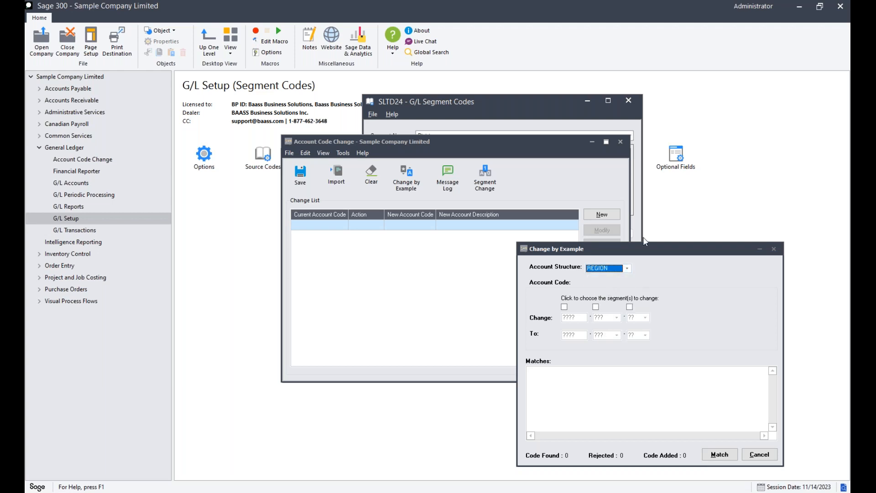
pyautogui.moveTo(646, 249); pyautogui.dragTo(551, 158)
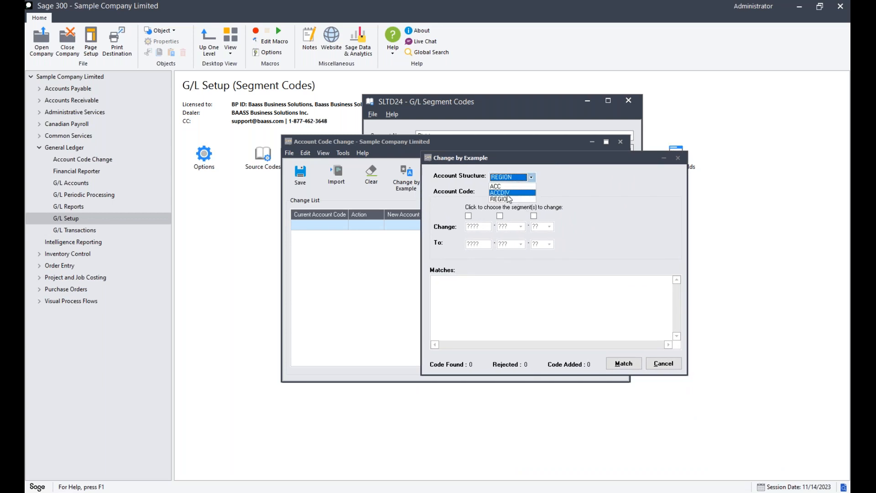
pyautogui.click(520, 192)
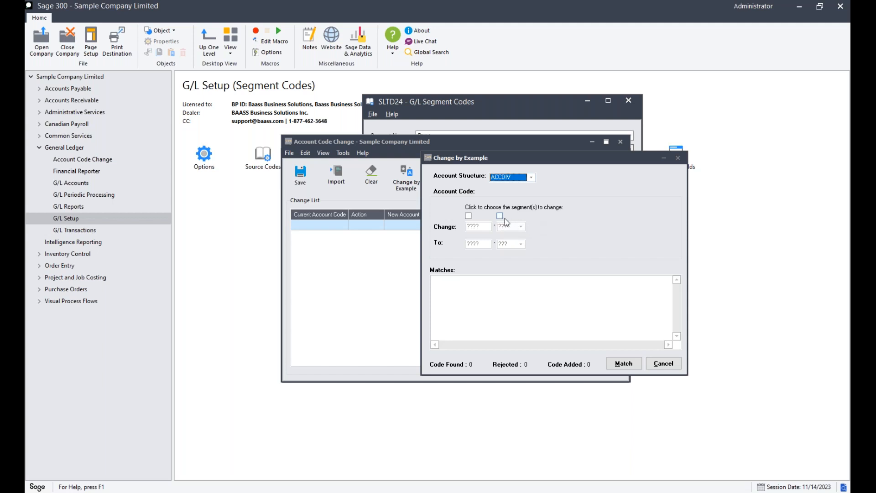
# - Change the division segment from 200 to 999, match the ACCDIV accounts, and accept them into the change list
pyautogui.click(500, 216)
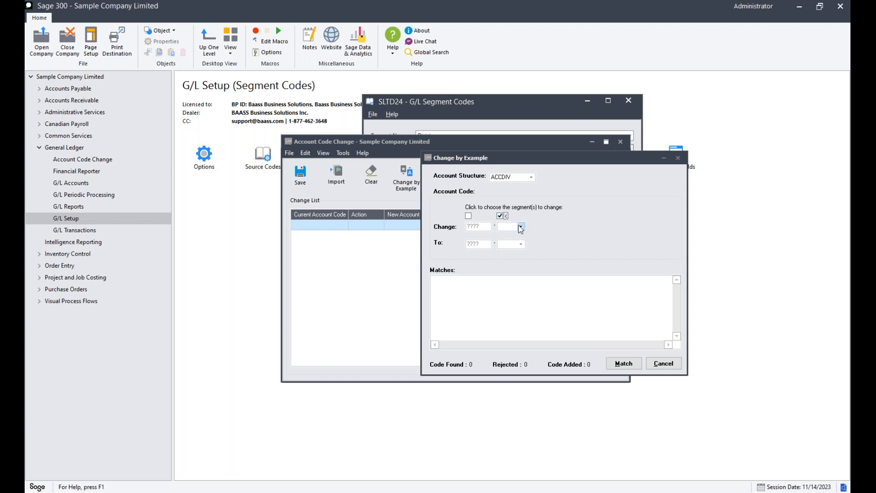
pyautogui.click(520, 227)
pyautogui.click(515, 247)
pyautogui.click(515, 247)
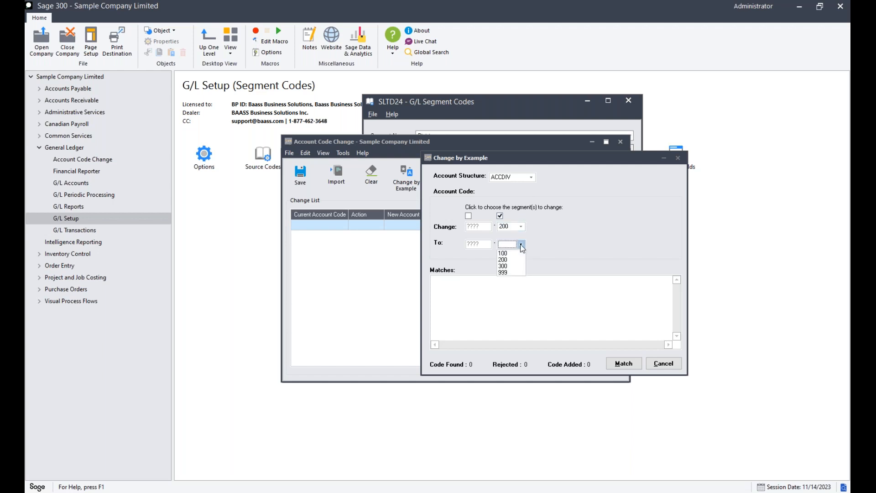
pyautogui.click(509, 279)
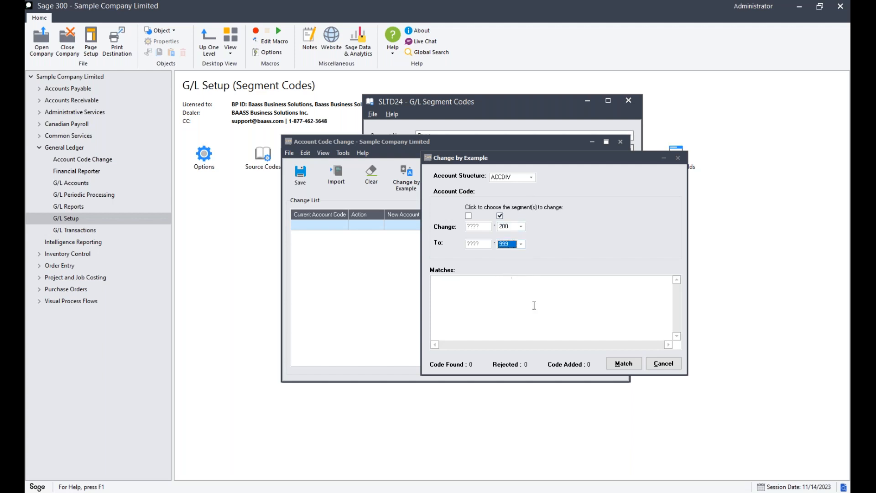
pyautogui.click(623, 363)
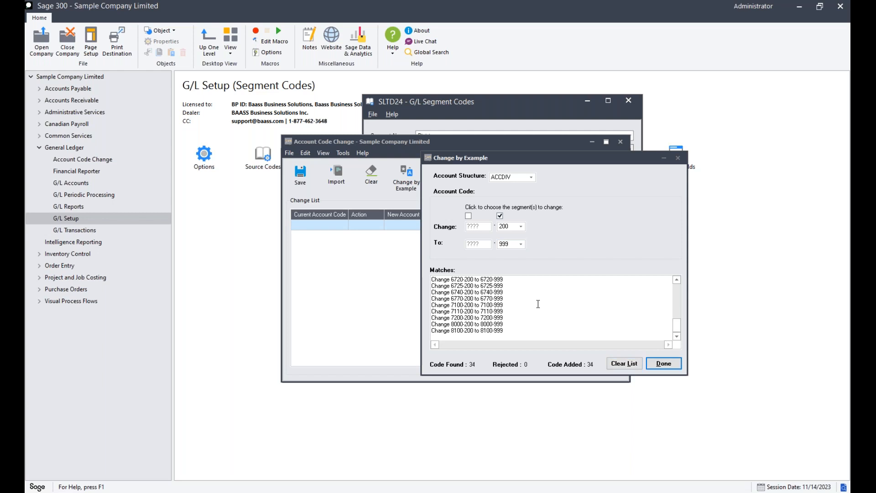
pyautogui.click(659, 364)
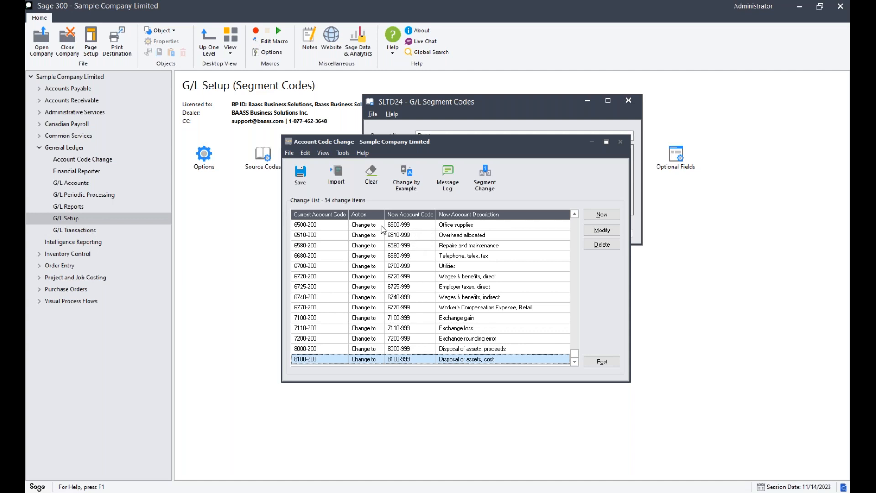
# - Add another Change by Example for the REGION structure, matching division 200 to 999, and accept the matches into the change list
pyautogui.click(411, 183)
pyautogui.click(593, 269)
pyautogui.click(596, 291)
pyautogui.click(596, 308)
pyautogui.click(595, 306)
pyautogui.click(617, 317)
pyautogui.click(610, 328)
pyautogui.click(616, 335)
pyautogui.click(605, 361)
pyautogui.click(730, 458)
pyautogui.click(759, 455)
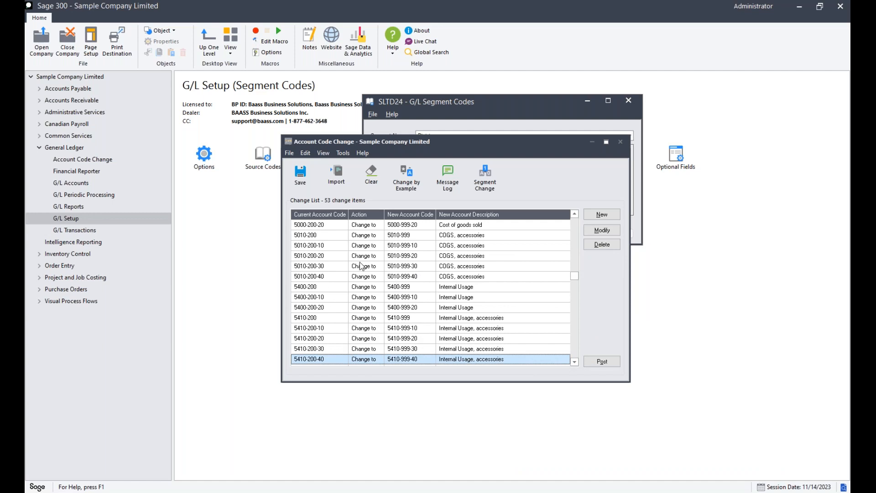
# - Review the Account Code Change list to check how the division 200 accounts map to their new 999 codes and descriptions
pyautogui.press('Down')
pyautogui.press('Down')
pyautogui.press('Down')
pyautogui.press('Down')
pyautogui.press('Down')
pyautogui.press('Down')
pyautogui.press('Down')
pyautogui.press('Down')
pyautogui.press('Down')
pyautogui.press('Down')
pyautogui.press('Down')
pyautogui.press('Down')
pyautogui.press('Down')
pyautogui.press('Down')
pyautogui.press('Down')
pyautogui.press('Down')
pyautogui.press('Down')
pyautogui.press('Down')
pyautogui.press('Down')
pyautogui.press('Down')
pyautogui.press('Down')
pyautogui.press('Down')
pyautogui.press('Down')
pyautogui.press('Up')
pyautogui.press('Up')
pyautogui.press('Up')
pyautogui.press('Up')
pyautogui.press('Up')
pyautogui.press('Up')
pyautogui.press('Up')
pyautogui.press('Up')
pyautogui.press('Up')
pyautogui.press('Up')
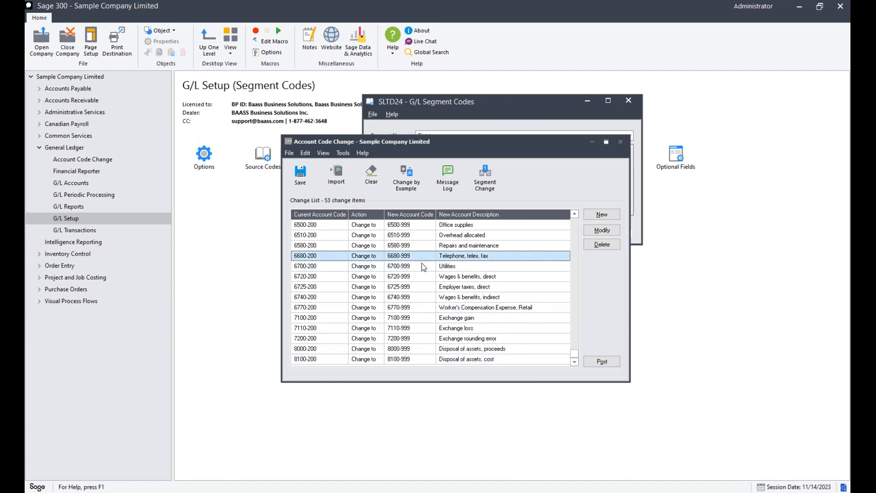
pyautogui.press('Up')
pyautogui.press('Up')
pyautogui.press('Up')
pyautogui.press('Up')
pyautogui.press('Up')
pyautogui.press('Up')
pyautogui.press('Up')
pyautogui.press('Up')
pyautogui.press('Up')
pyautogui.press('Up')
pyautogui.press('Up')
pyautogui.press('Up')
pyautogui.press('Up')
pyautogui.press('Up')
pyautogui.press('Up')
pyautogui.press('Up')
pyautogui.press('Up')
pyautogui.press('Up')
pyautogui.press('Up')
pyautogui.press('Up')
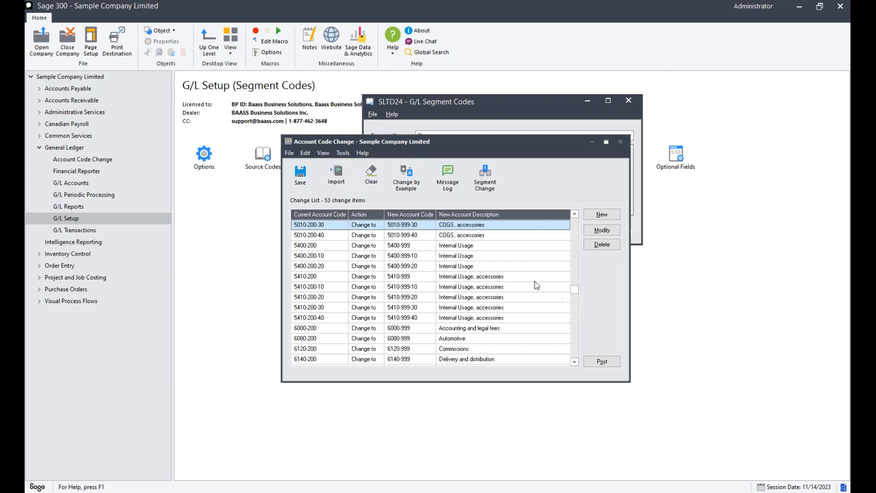
# - Exit Account Code Change without saving the change list and close the G/L Segment Codes window
pyautogui.click(627, 144)
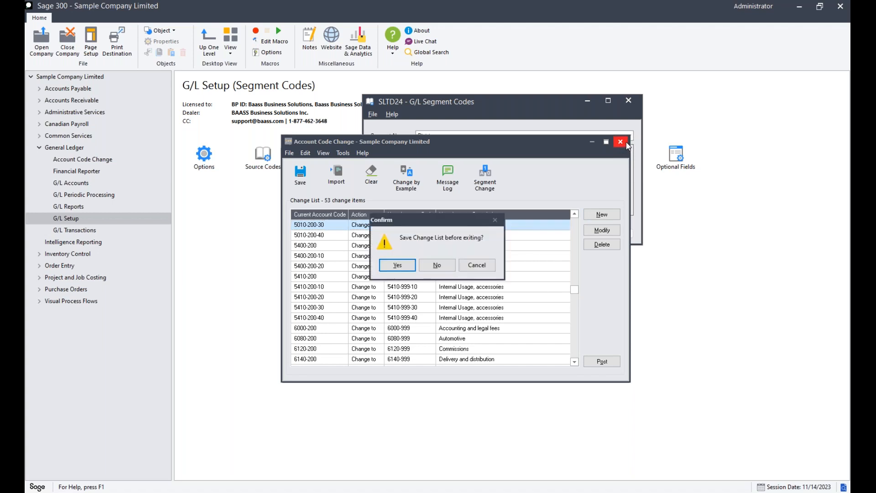
pyautogui.click(448, 265)
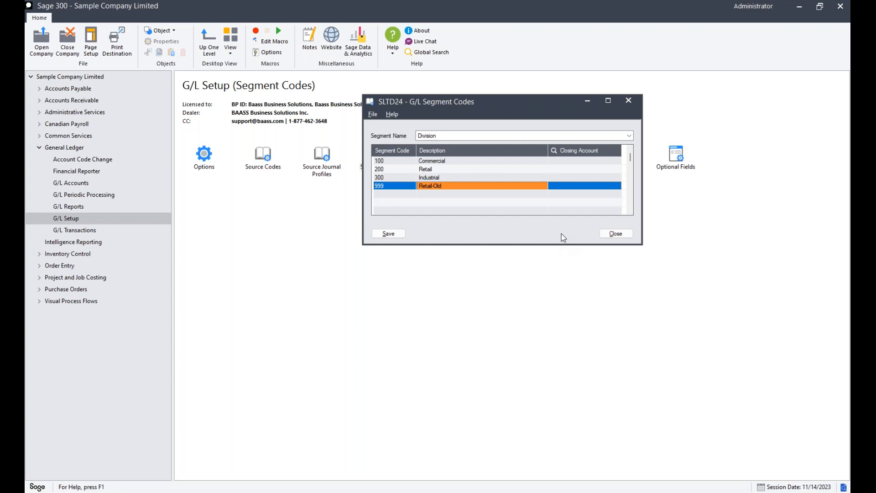
pyautogui.click(612, 235)
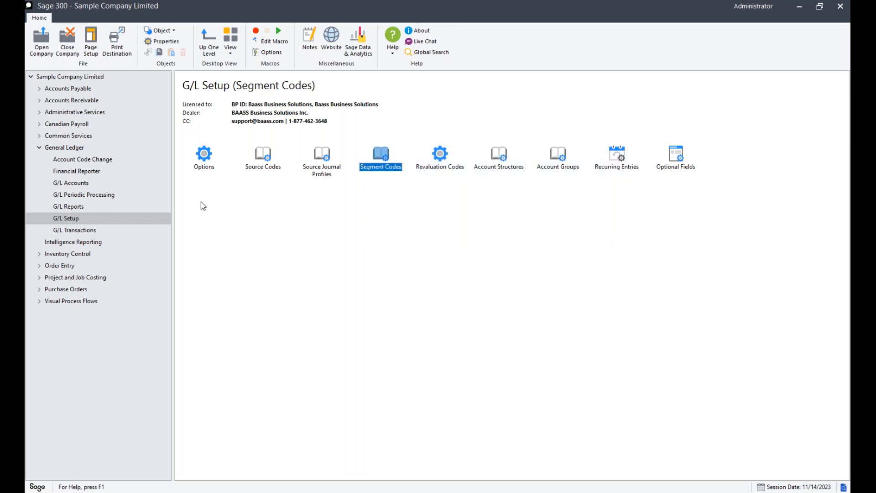
# - Open the record of account 1021, Bank account, American Express, from the G/L Chart of Accounts
pyautogui.click(73, 183)
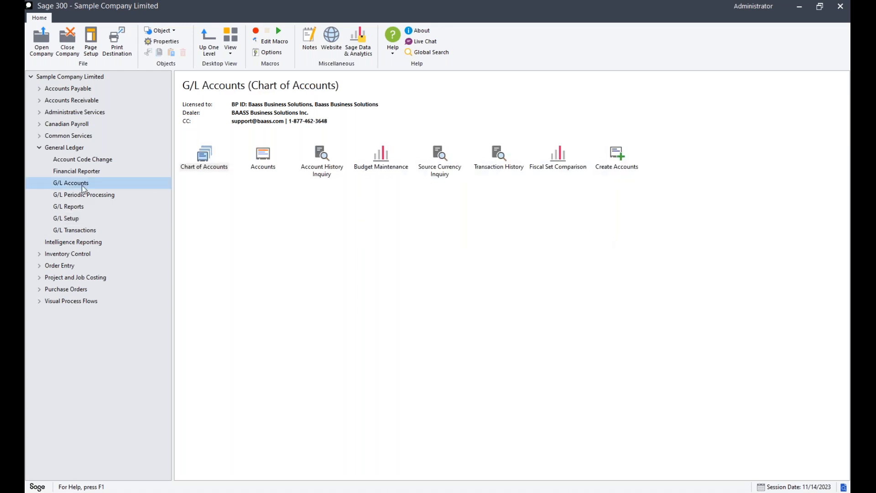
pyautogui.click(205, 168)
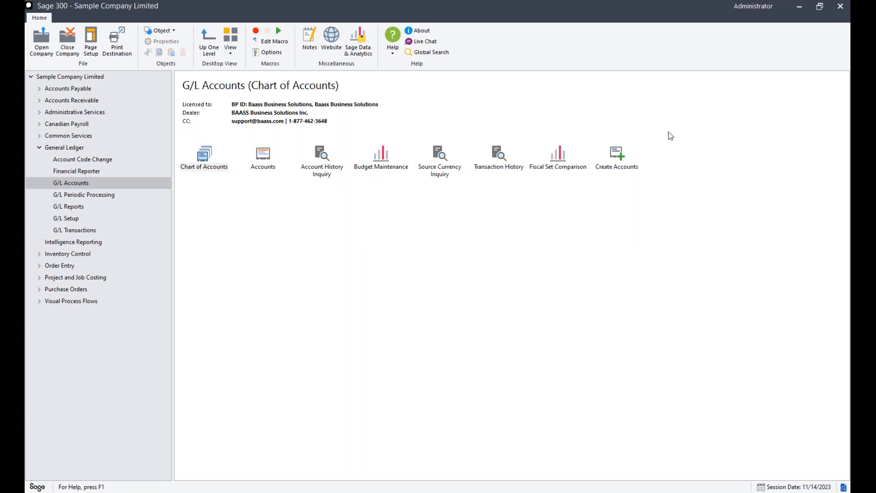
pyautogui.click(434, 212)
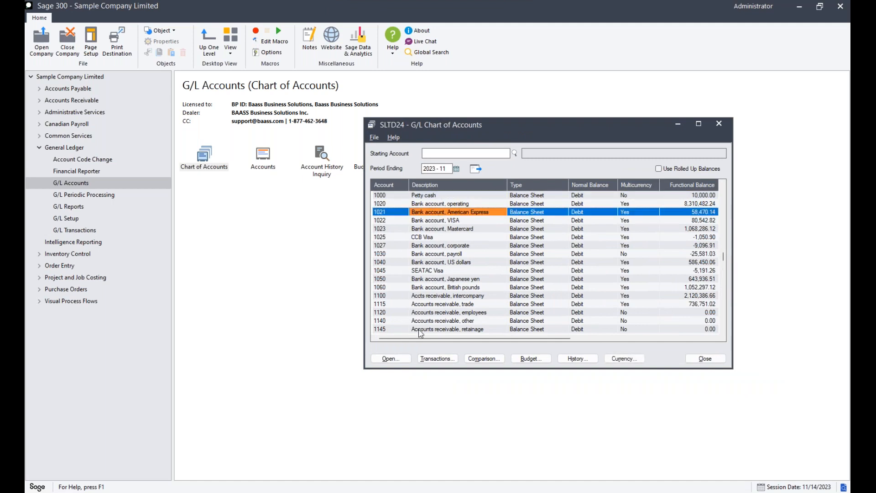
pyautogui.click(403, 357)
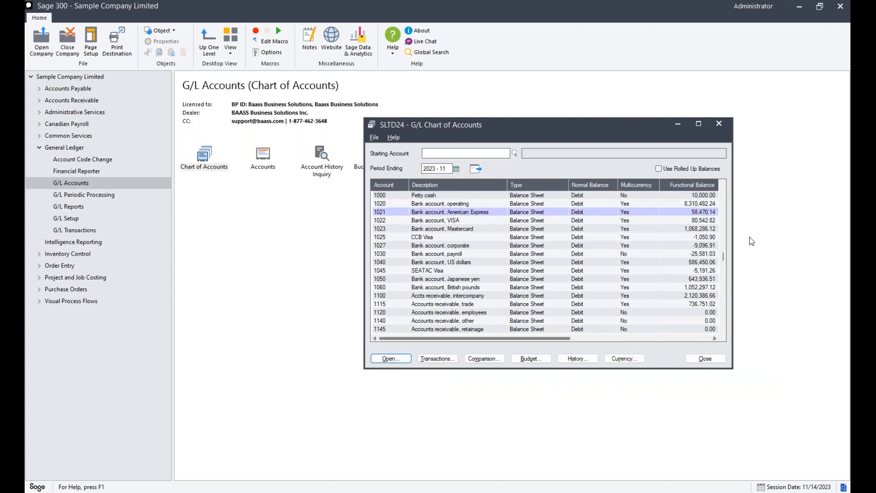
pyautogui.moveTo(354, 154); pyautogui.dragTo(298, 133)
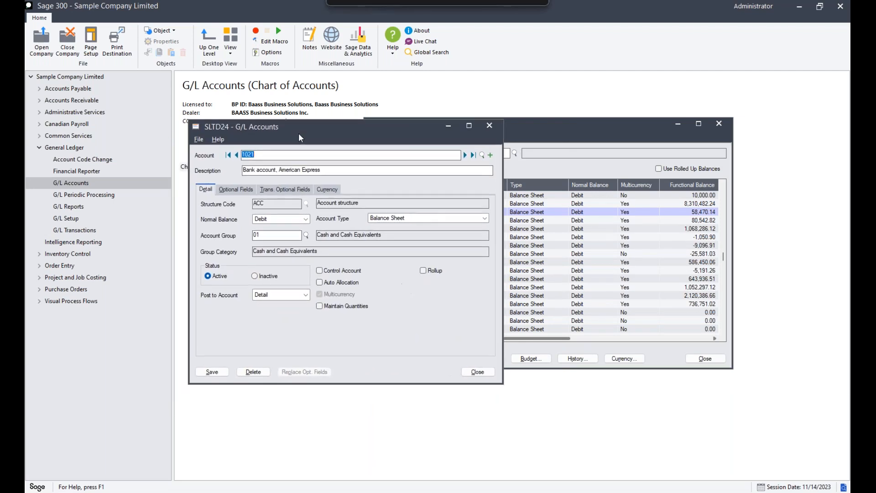
# - Set account 1021's status to Inactive, save the account, and close its record
pyautogui.click(259, 277)
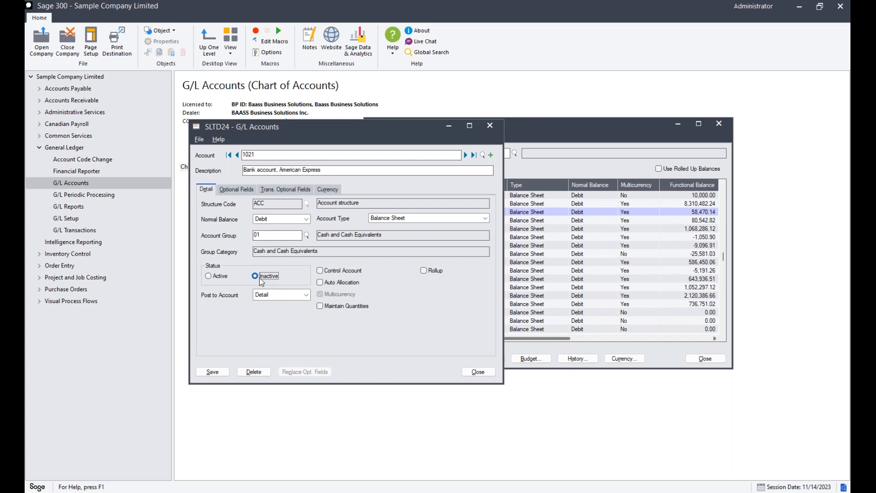
pyautogui.click(213, 372)
pyautogui.click(477, 371)
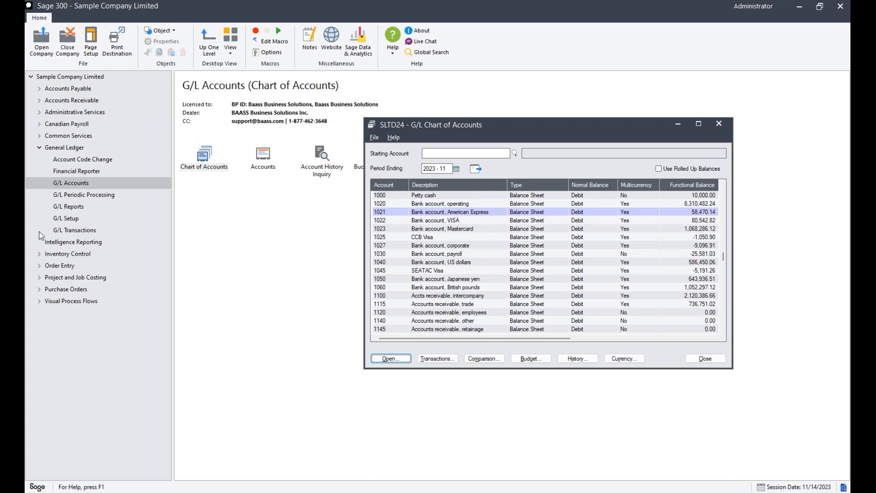
# - Try to process Delete Inactive Accounts in G/L Period End Maintenance
pyautogui.click(68, 220)
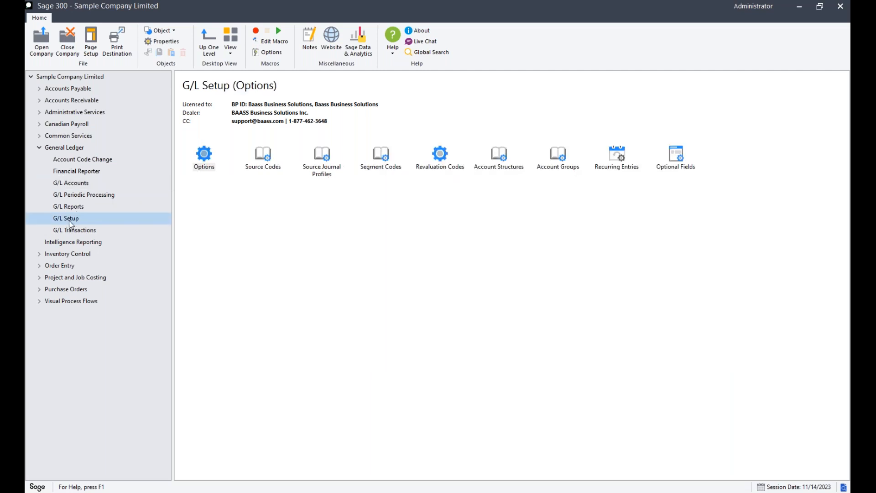
pyautogui.click(83, 196)
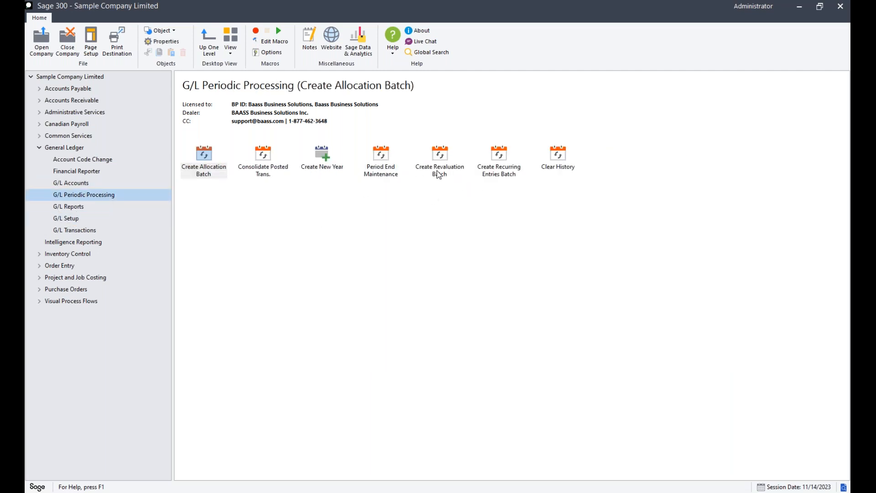
pyautogui.click(381, 170)
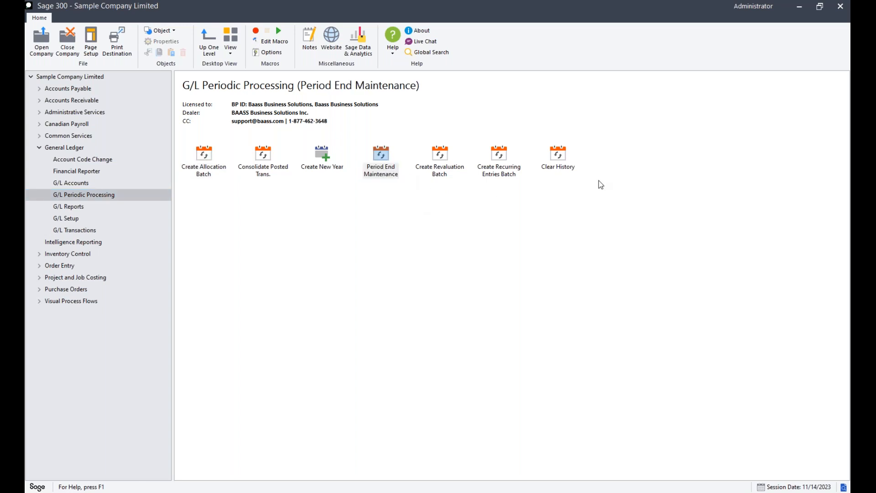
pyautogui.click(551, 233)
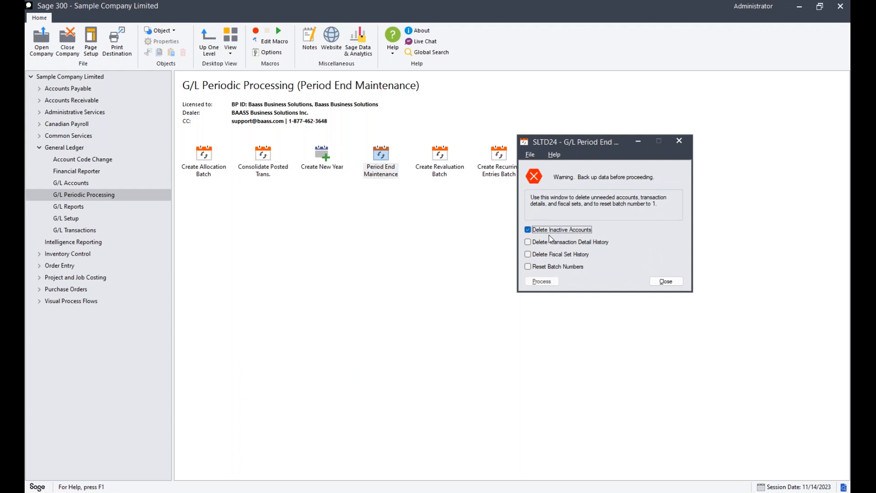
pyautogui.click(543, 282)
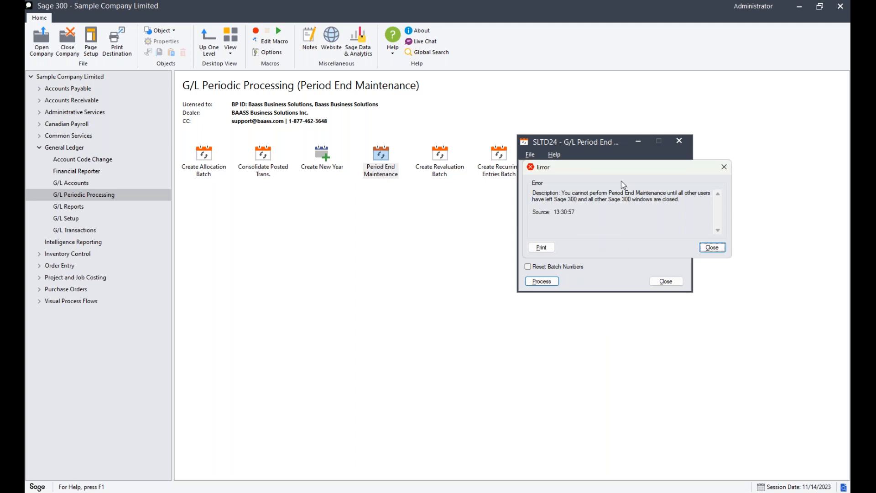
# - Examine the details of the first error from the inactive-account deletion and close the error list
pyautogui.moveTo(621, 172); pyautogui.dragTo(649, 195)
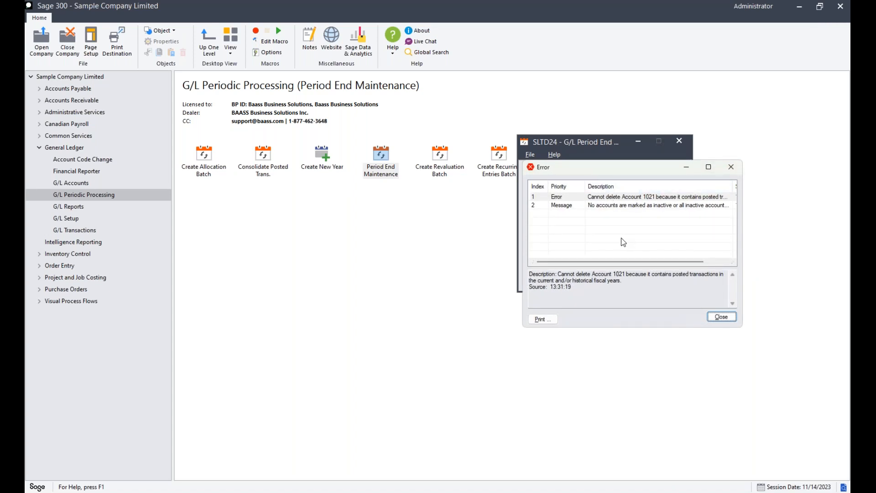
pyautogui.click(620, 198)
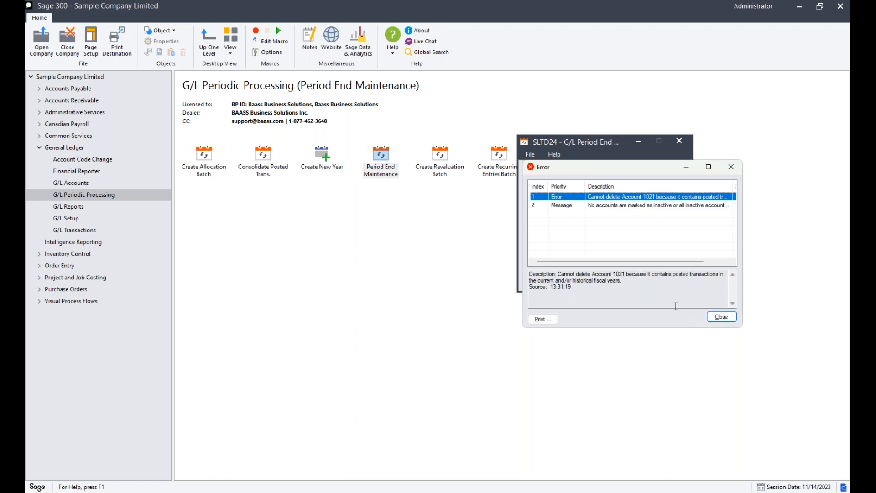
pyautogui.click(725, 318)
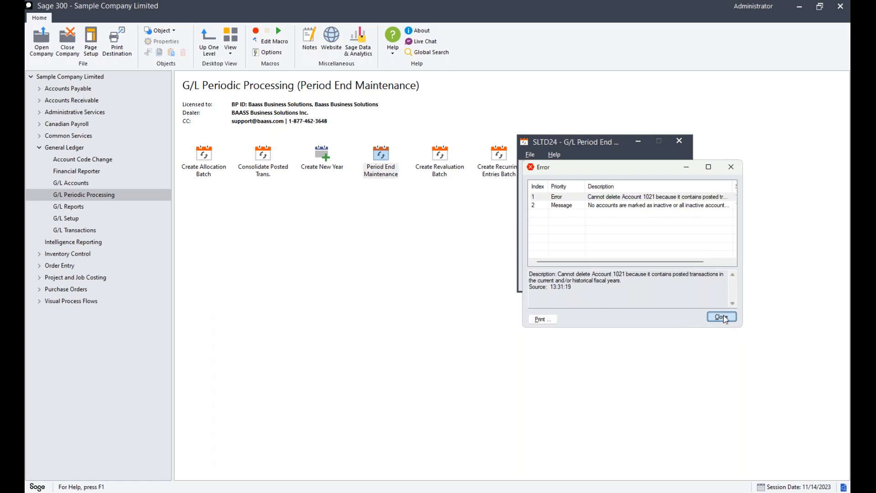
pyautogui.click(720, 318)
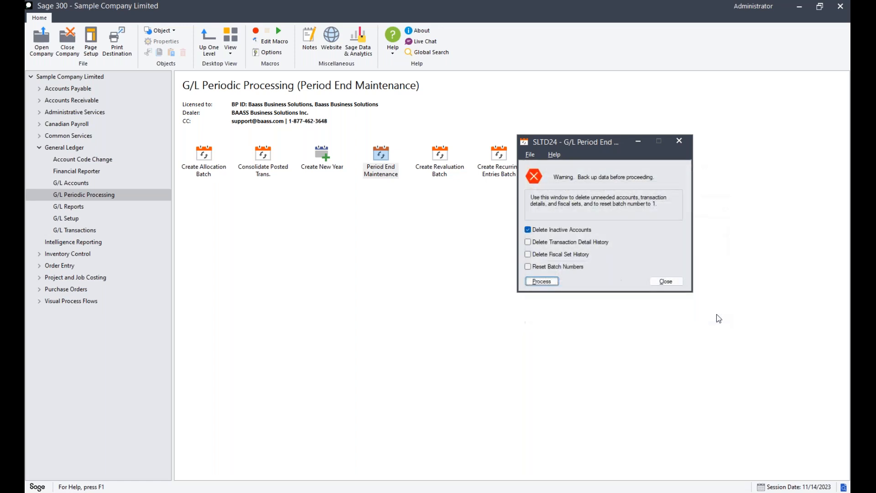